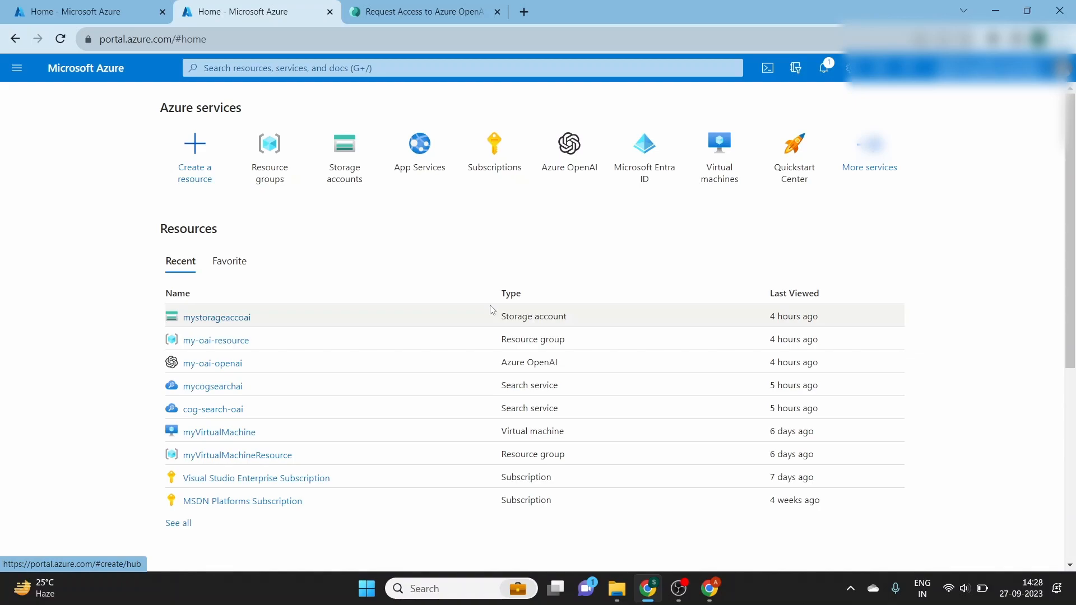
# Find the Azure OpenAI service by searching the marketplace for openai and start creating a resource from it
pyautogui.click(196, 175)
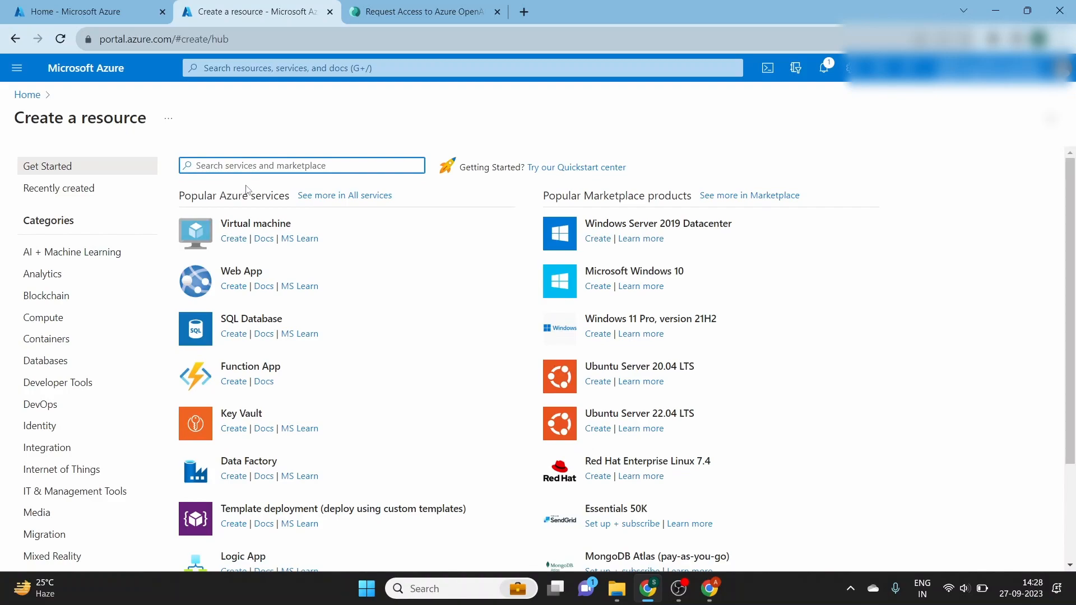
pyautogui.write('openai')
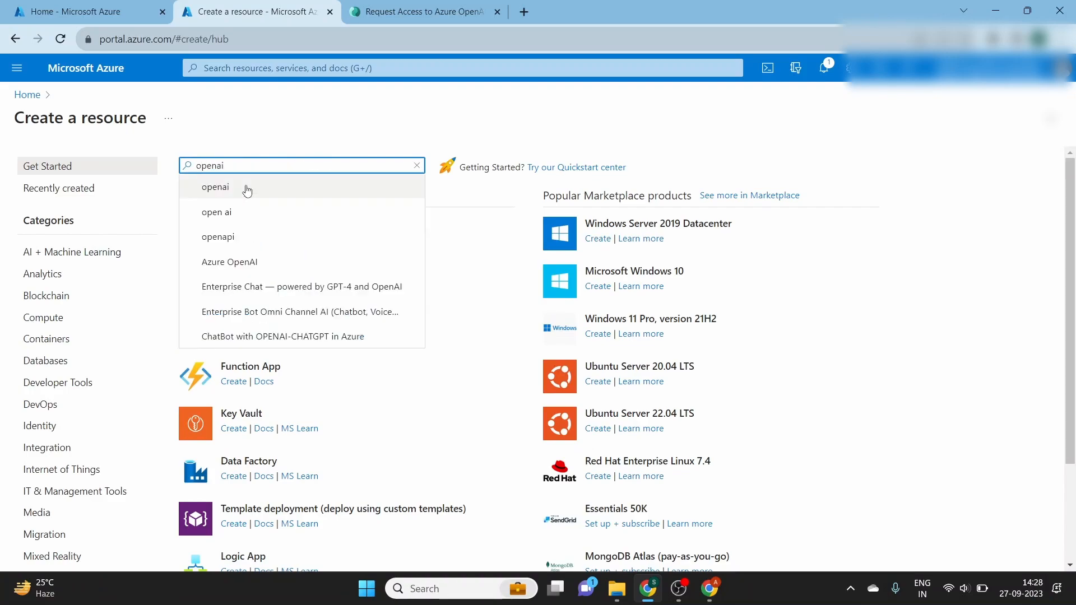
pyautogui.click(245, 187)
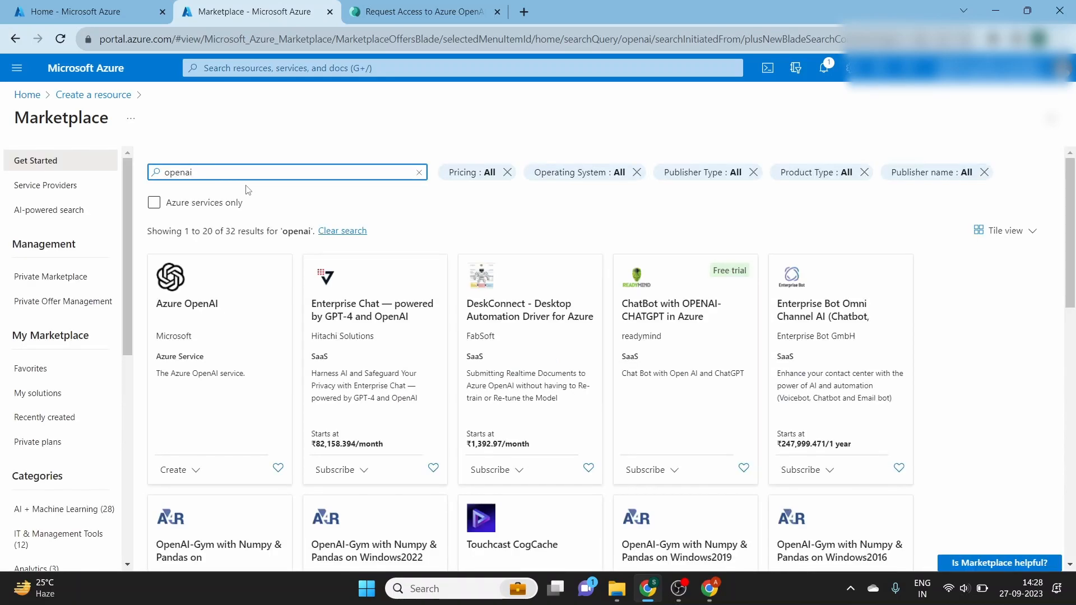
pyautogui.click(223, 343)
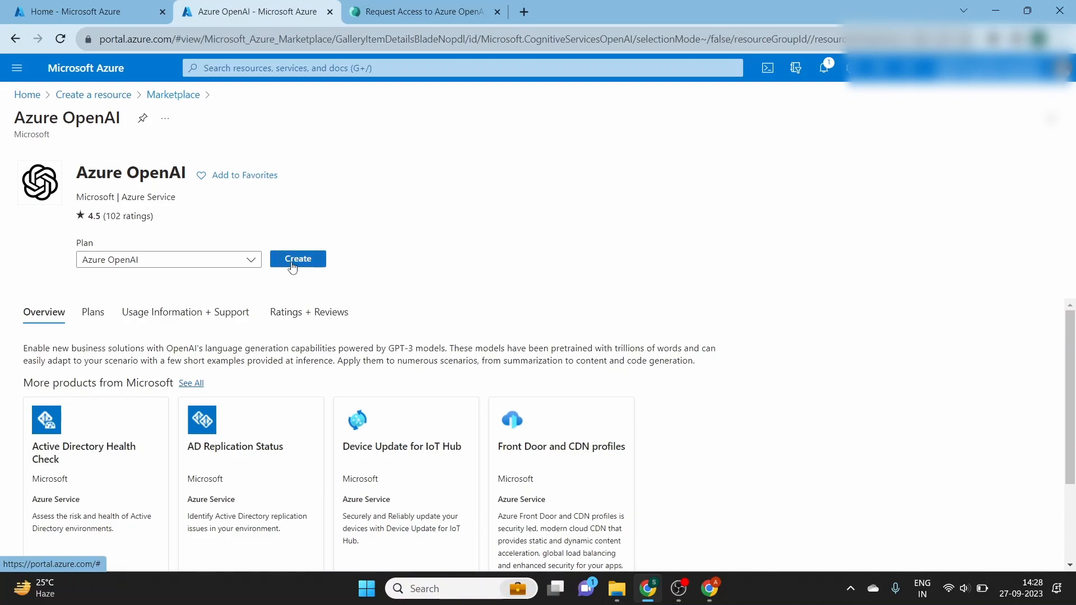
pyautogui.click(293, 266)
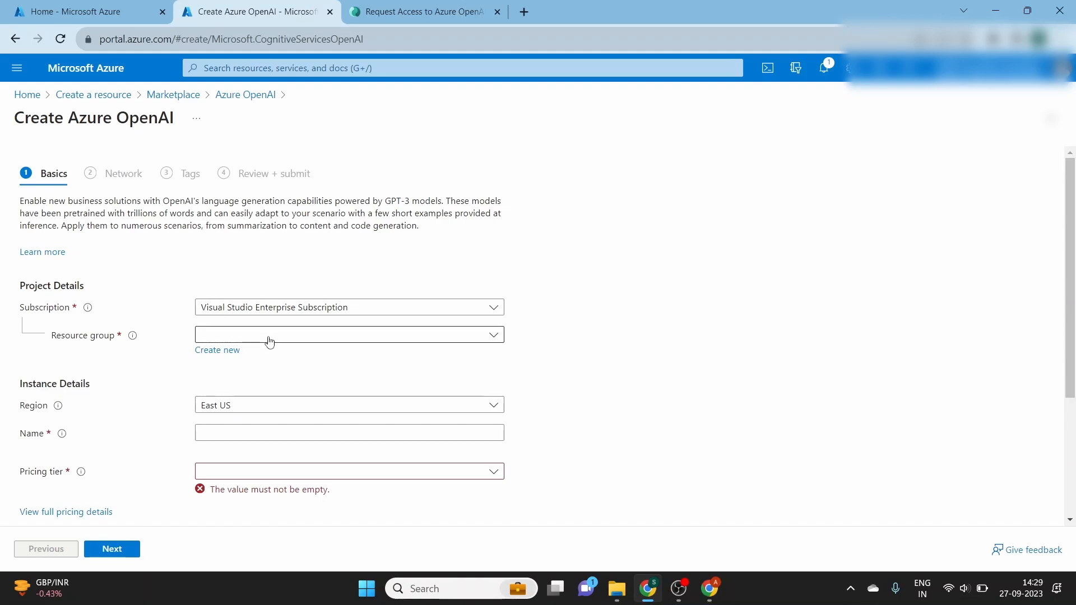
# Assign the new Azure OpenAI resource to the my-oai-resource resource group, keeping East US as the region
pyautogui.scroll(-1, 269, 341)
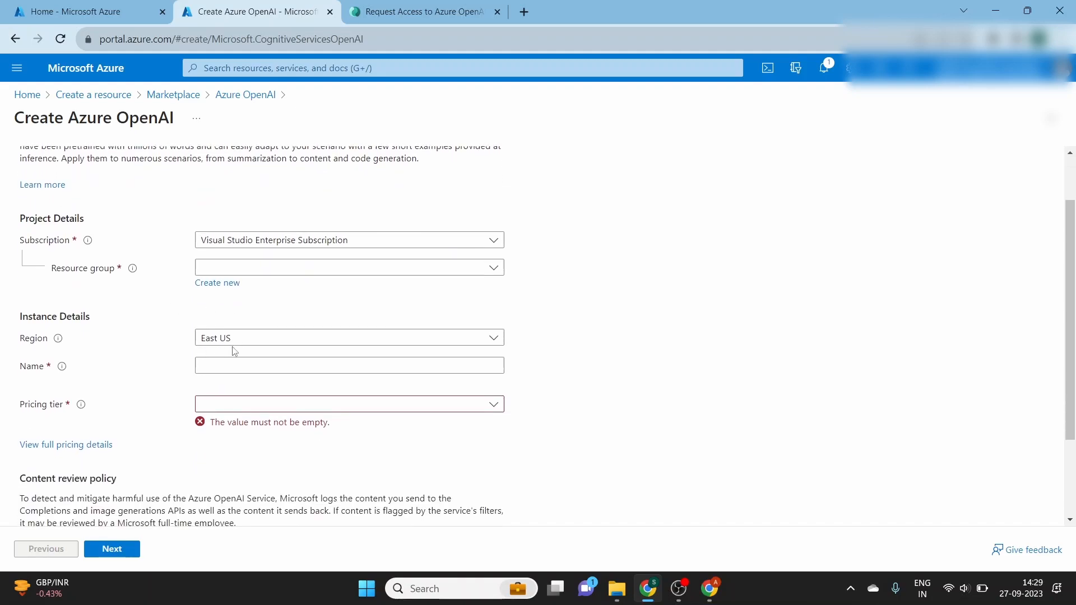
pyautogui.click(275, 269)
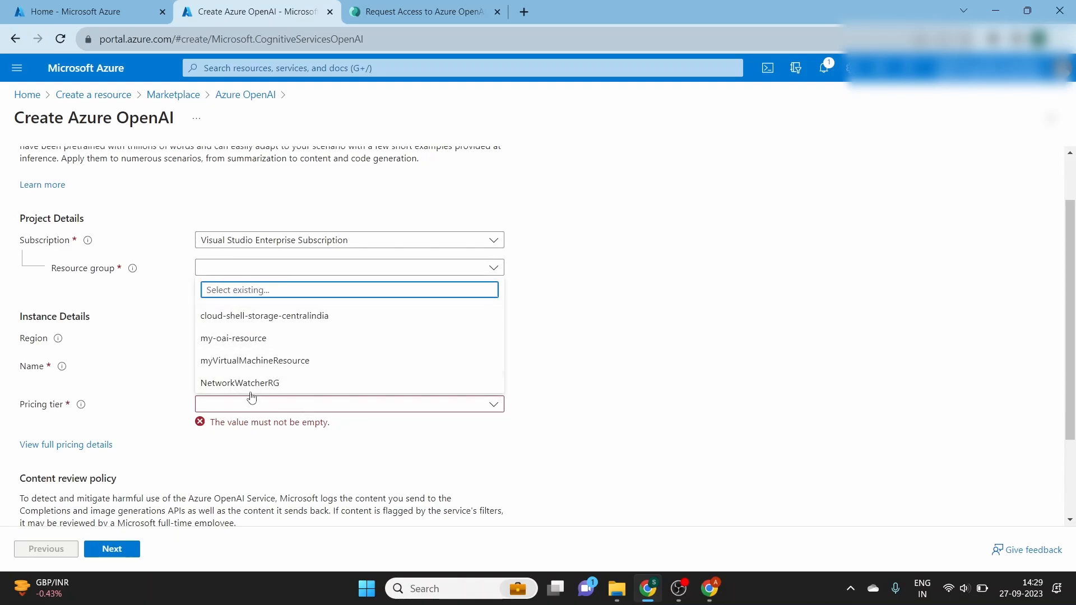
pyautogui.click(236, 346)
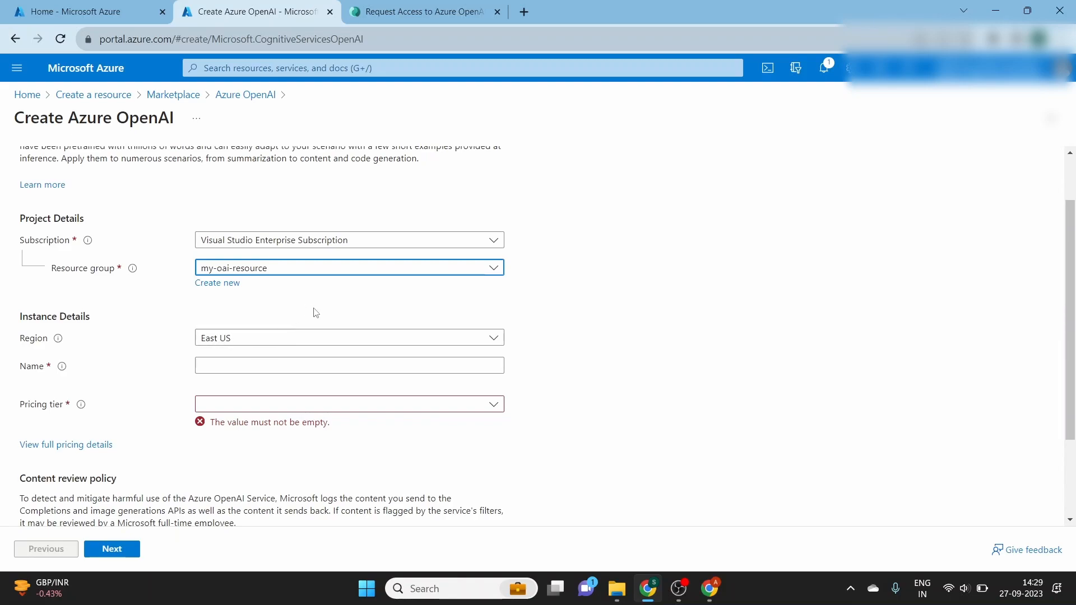
pyautogui.click(317, 338)
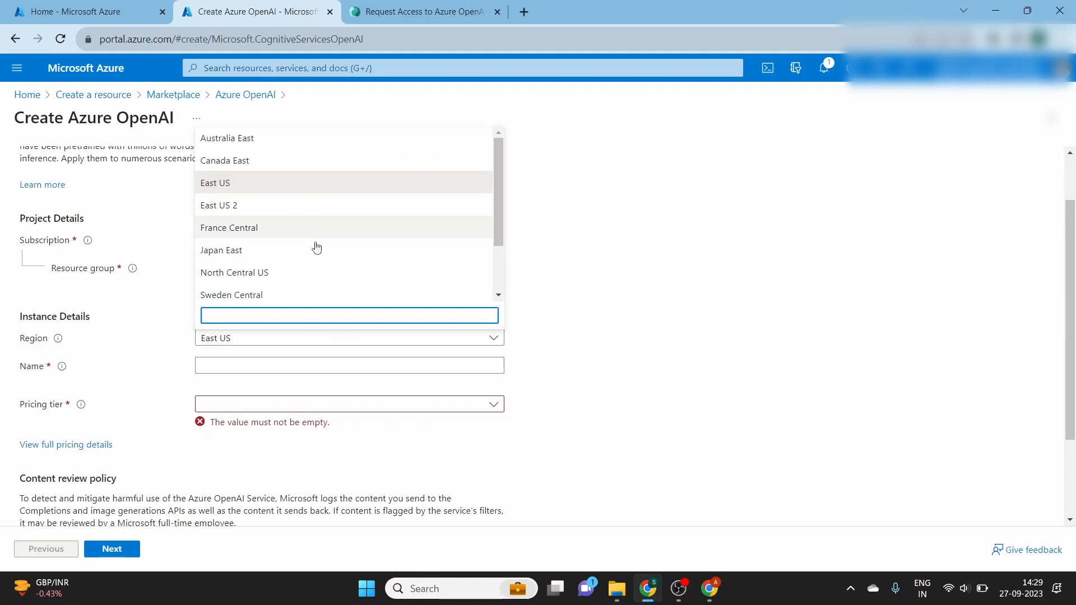
pyautogui.scroll(-3, 314, 242)
pyautogui.scroll(3, 317, 247)
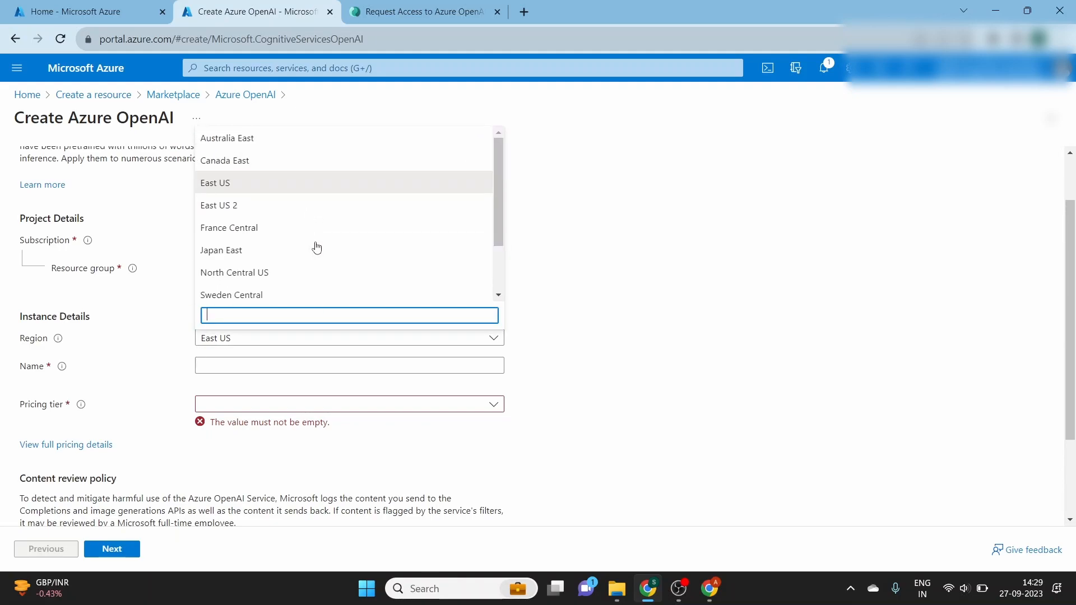
pyautogui.click(174, 290)
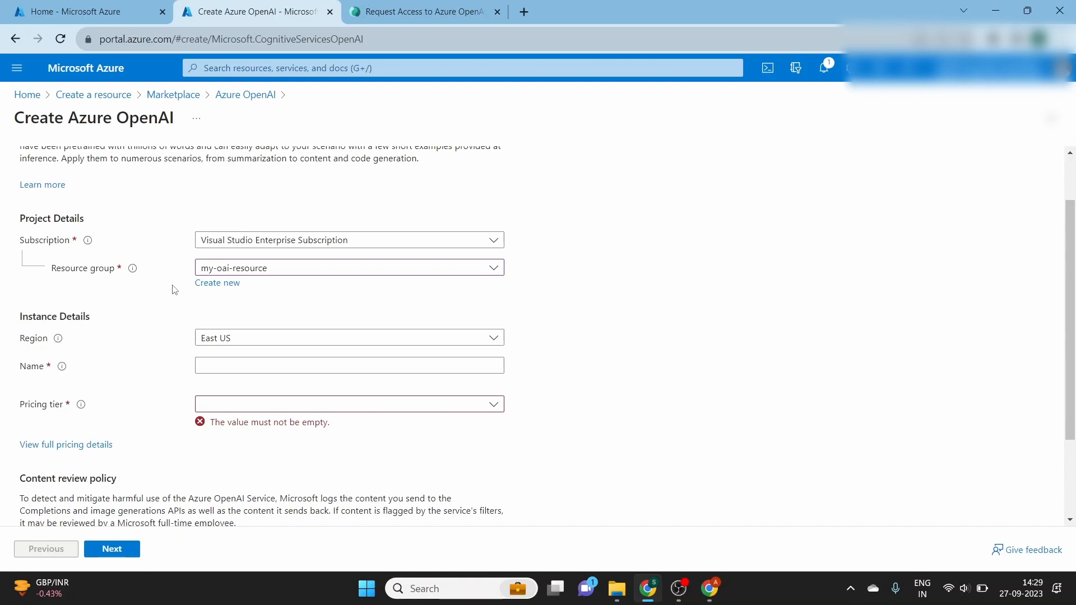
# Name the Azure OpenAI instance myfirstopen-ai and choose the Standard S0 pricing tier
pyautogui.click(236, 372)
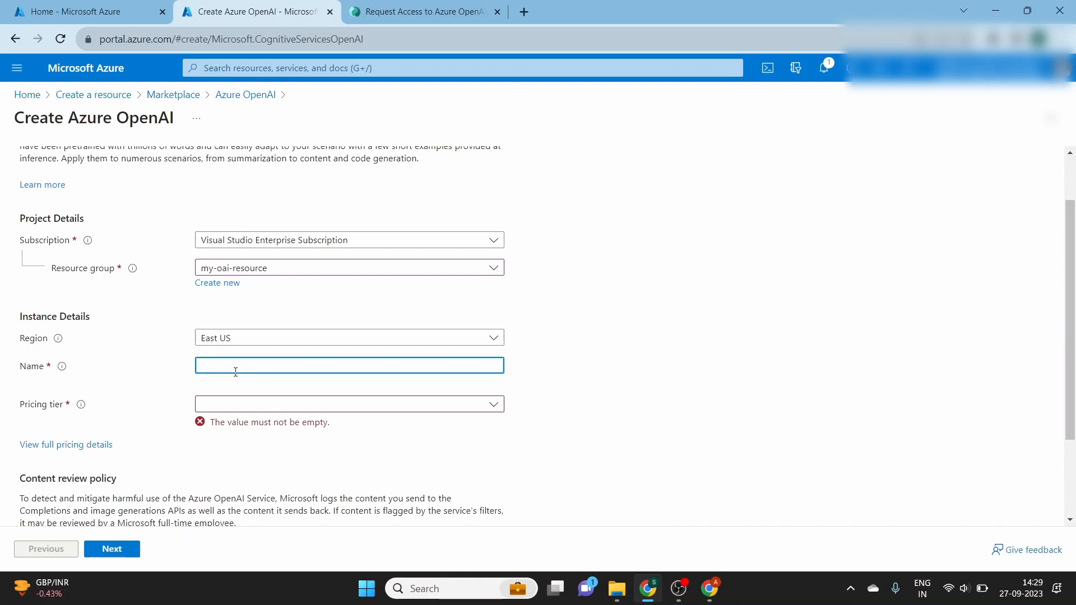
pyautogui.write('m')
pyautogui.write('y-oa')
pyautogui.press('BackSpace')
pyautogui.press('BackSpace')
pyautogui.press('BackSpace')
pyautogui.write('firstopen-ai')
pyautogui.click(232, 406)
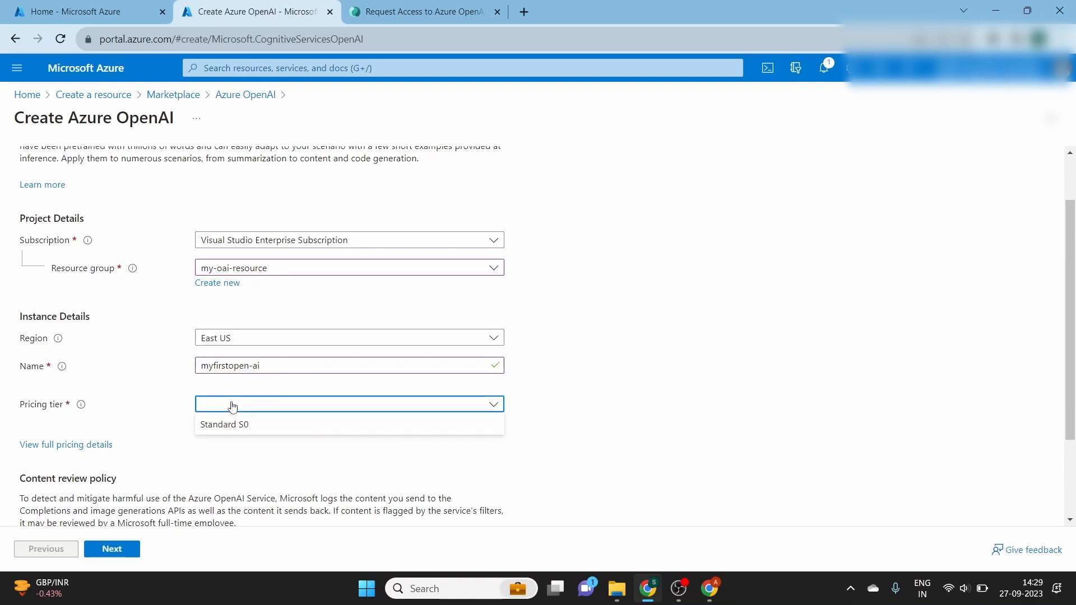
pyautogui.click(233, 424)
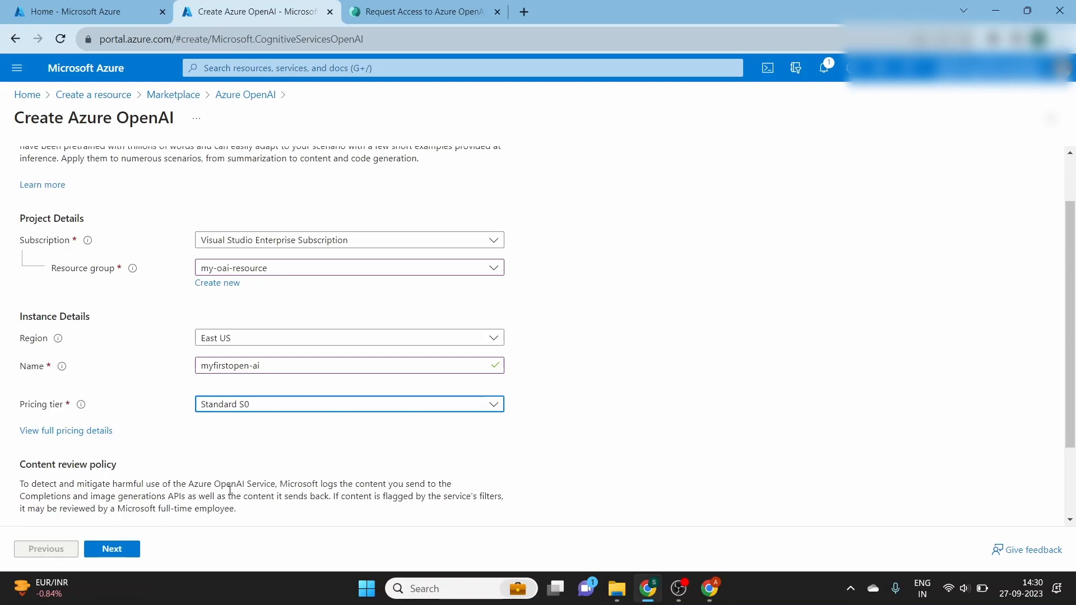
# Look through the Request Access to Azure OpenAI Service form down to its subscription ID question
pyautogui.click(408, 15)
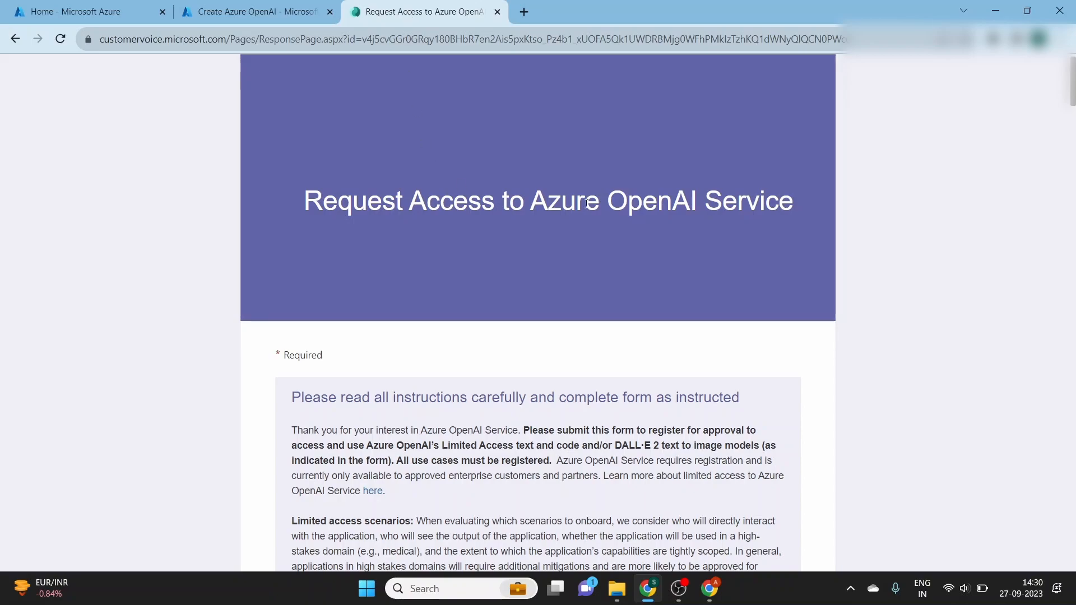
pyautogui.scroll(-20, 559, 270)
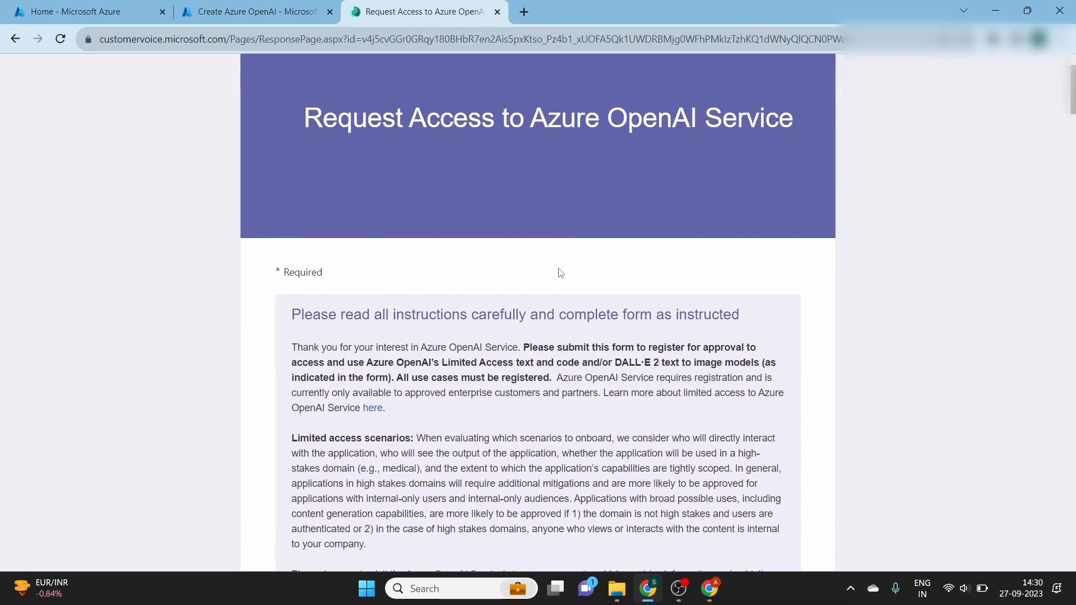
pyautogui.scroll(-3, 561, 273)
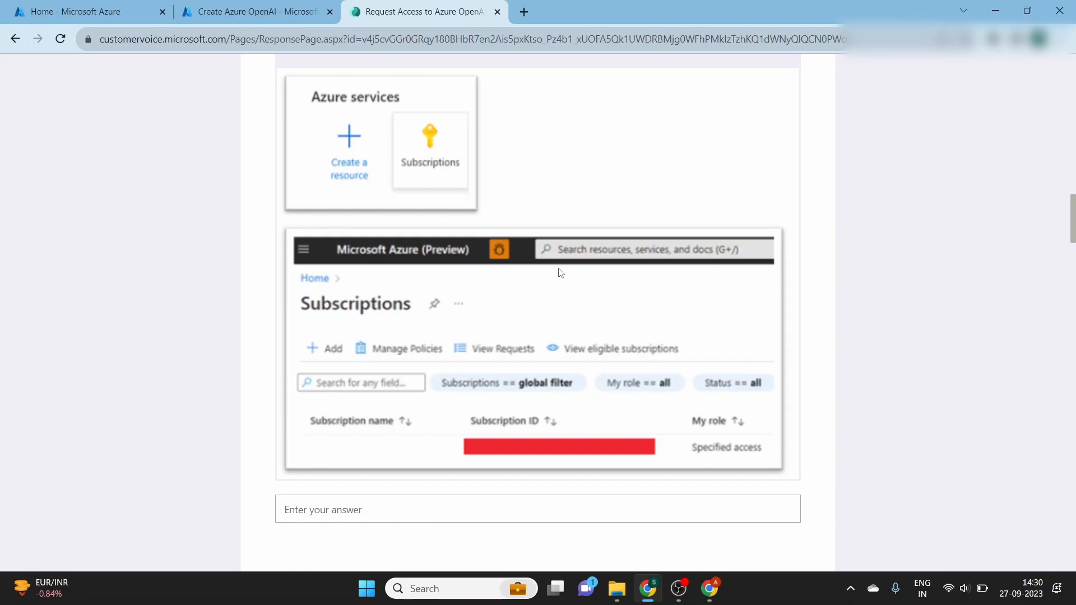
# Return to the Azure OpenAI creation form and proceed to its final review, keeping access from all networks and adding no tags
pyautogui.click(255, 11)
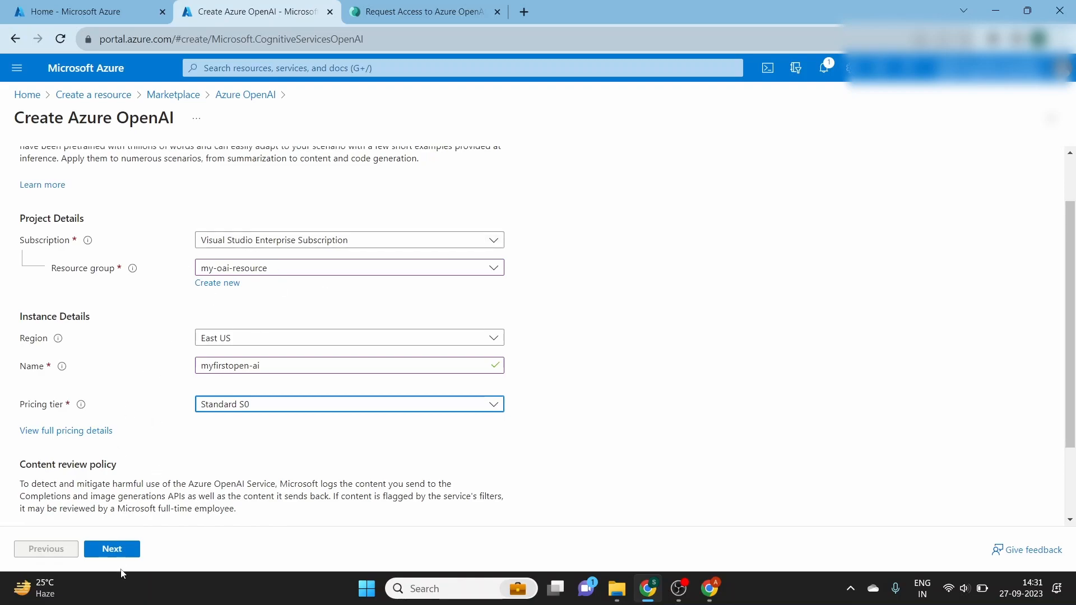
pyautogui.click(112, 551)
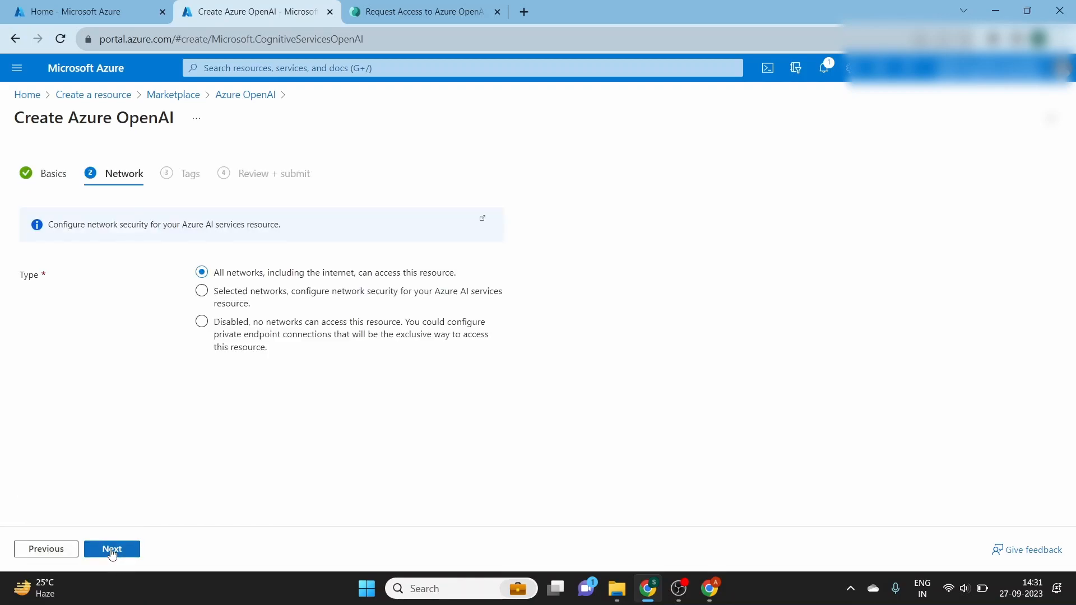
pyautogui.click(113, 553)
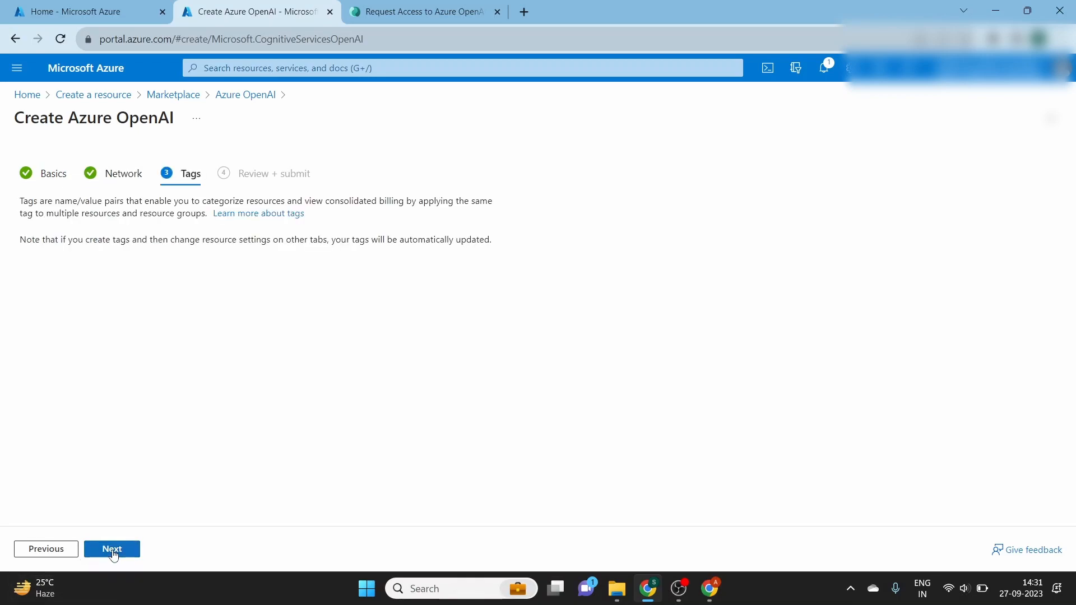
pyautogui.click(112, 552)
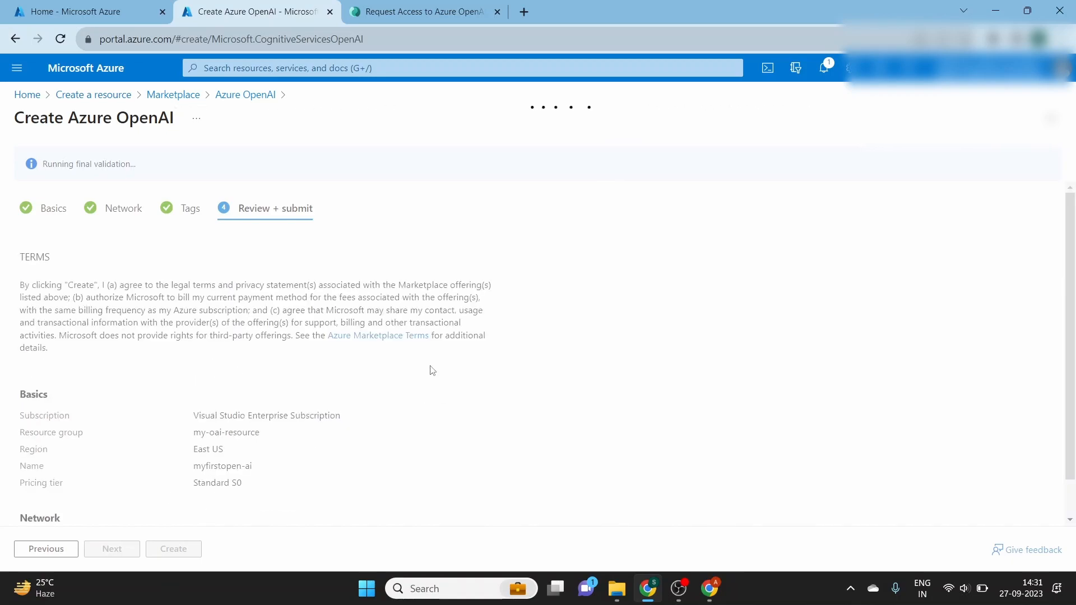
# Open the existing my-oai-openai resource from the Azure home page and go to its deployments in Azure OpenAI Studio
pyautogui.click(104, 5)
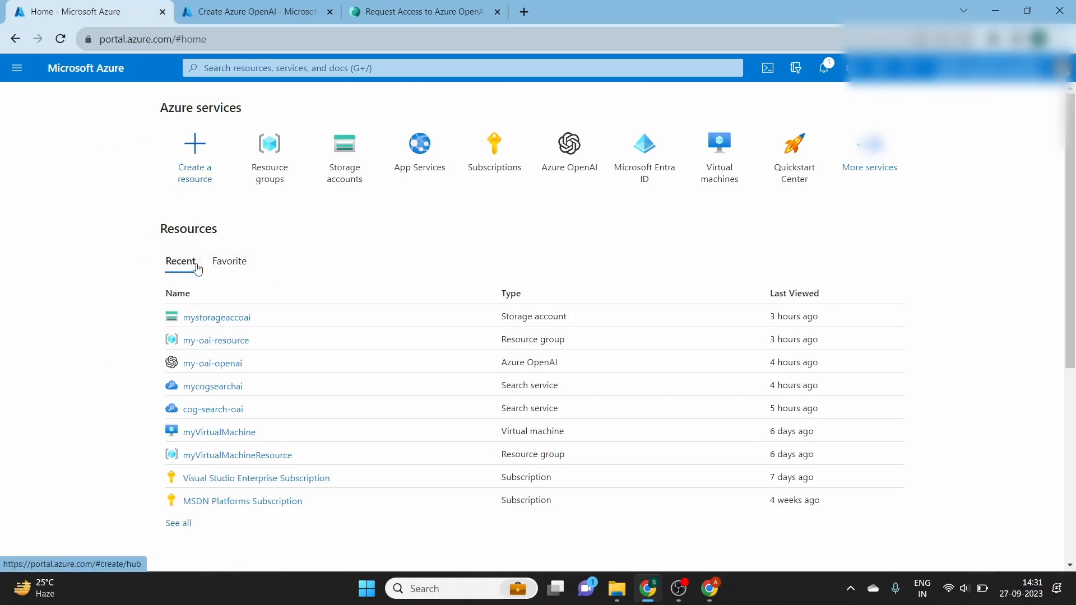
pyautogui.click(17, 68)
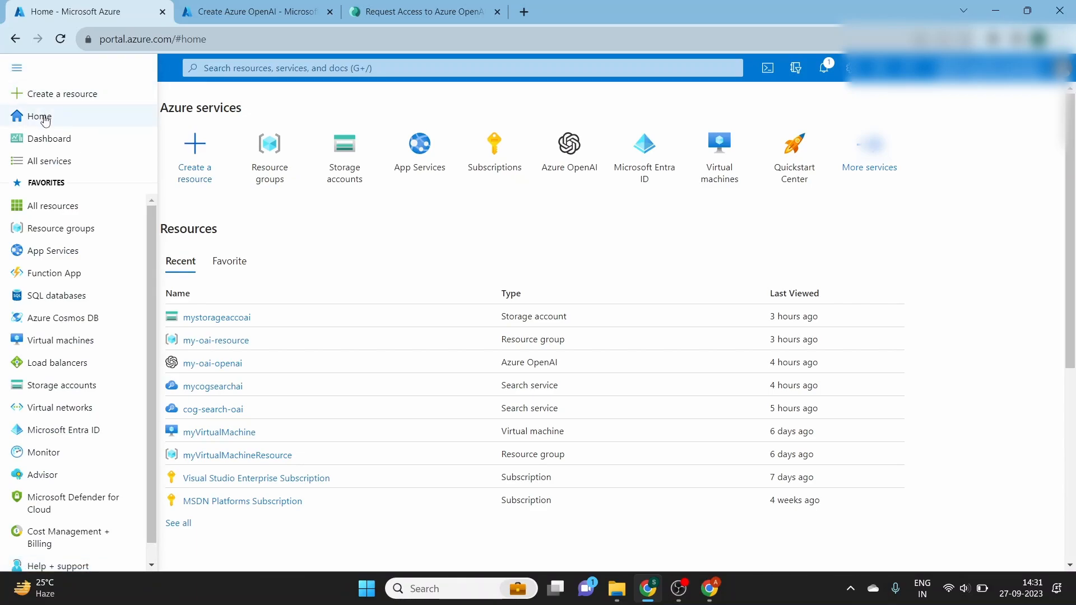
pyautogui.click(333, 230)
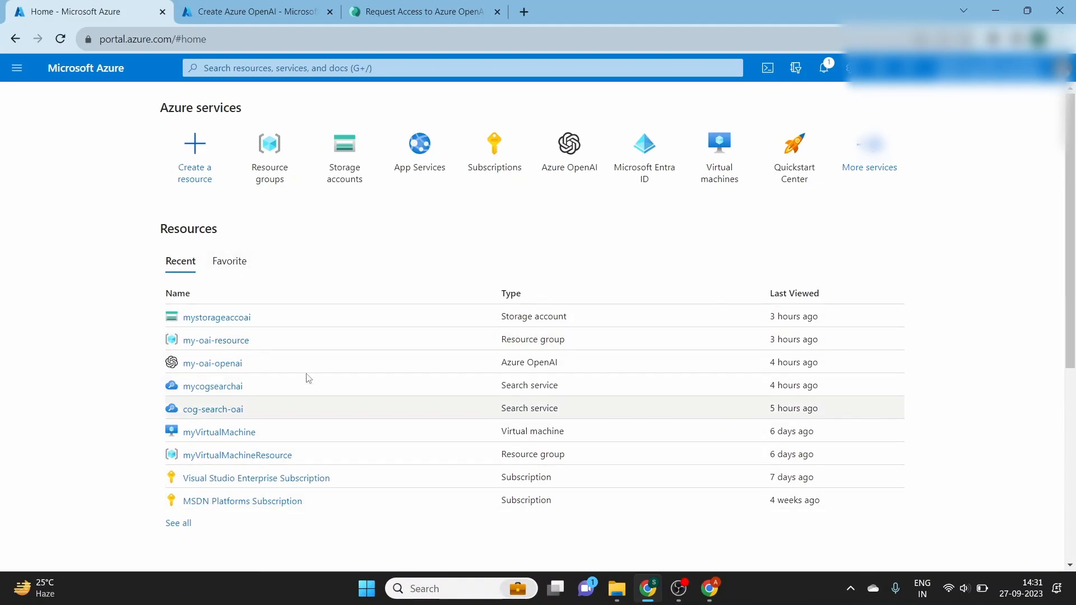
pyautogui.click(203, 375)
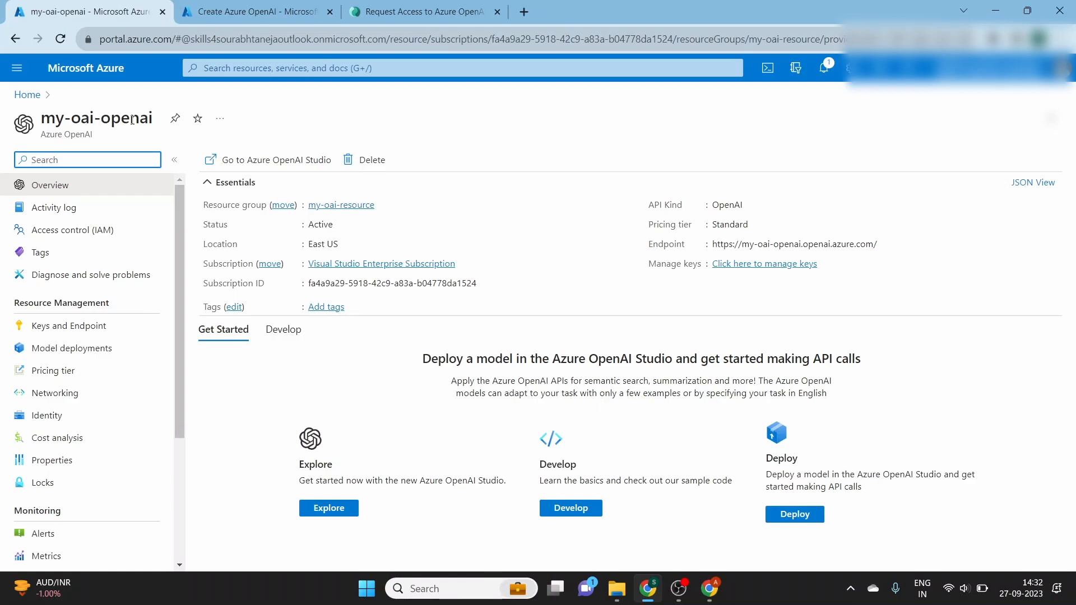
pyautogui.click(302, 161)
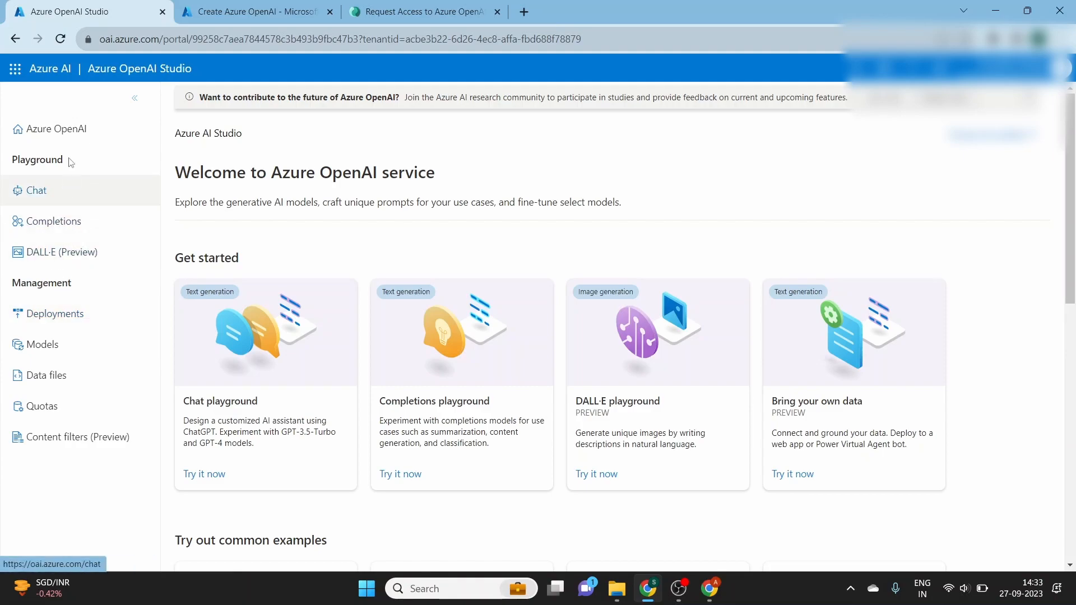
pyautogui.click(58, 327)
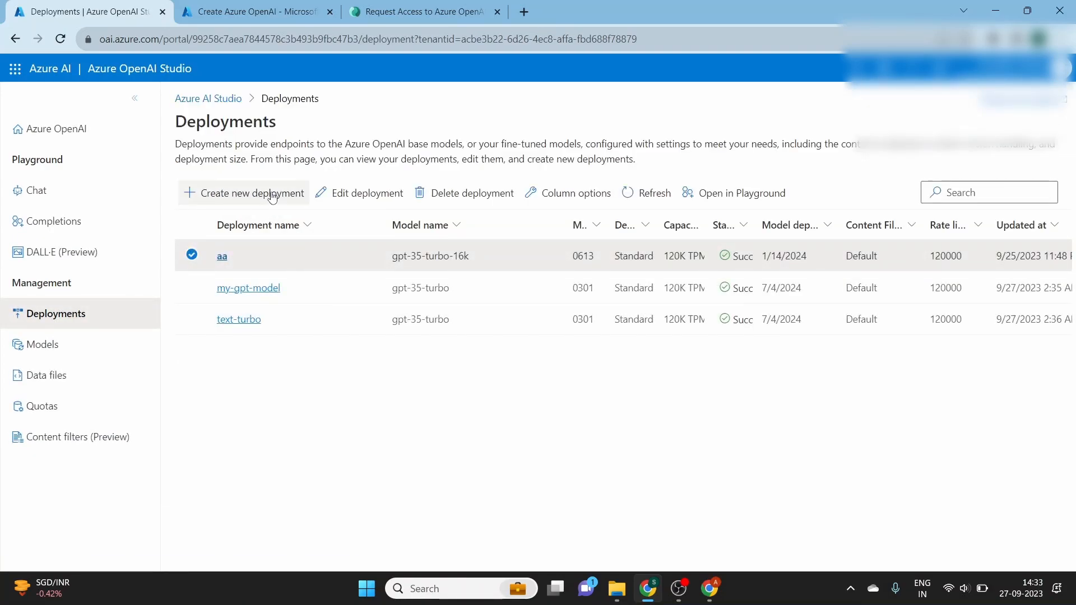
pyautogui.click(245, 194)
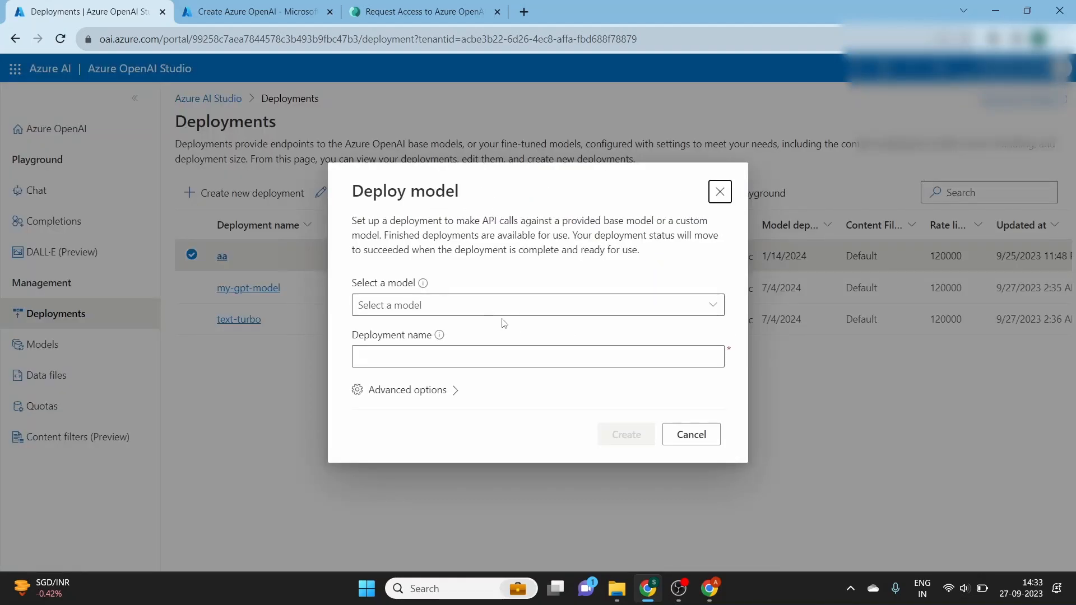
pyautogui.click(418, 304)
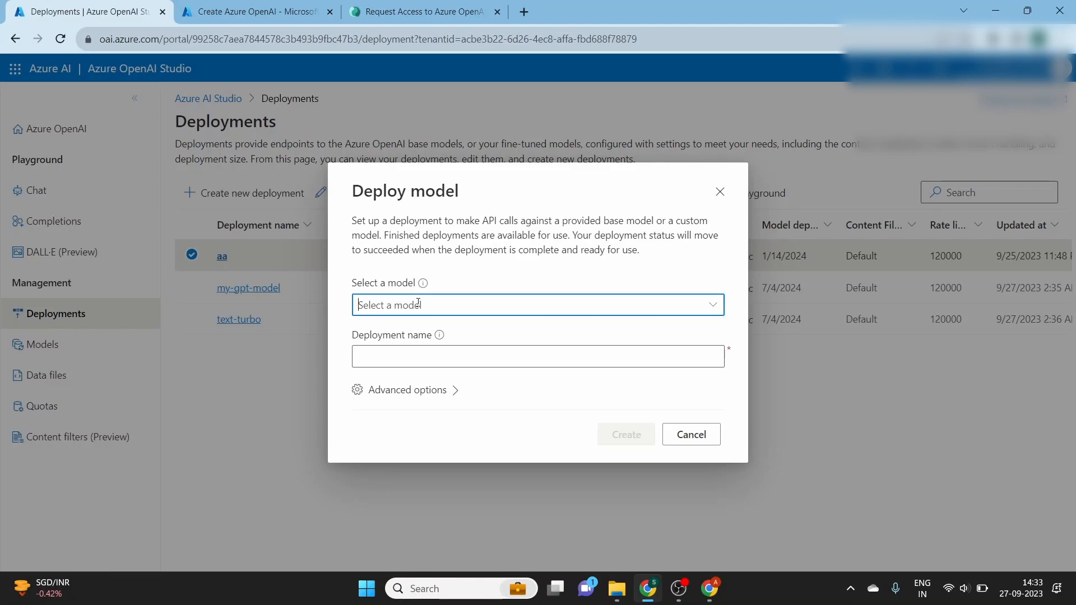
pyautogui.click(712, 305)
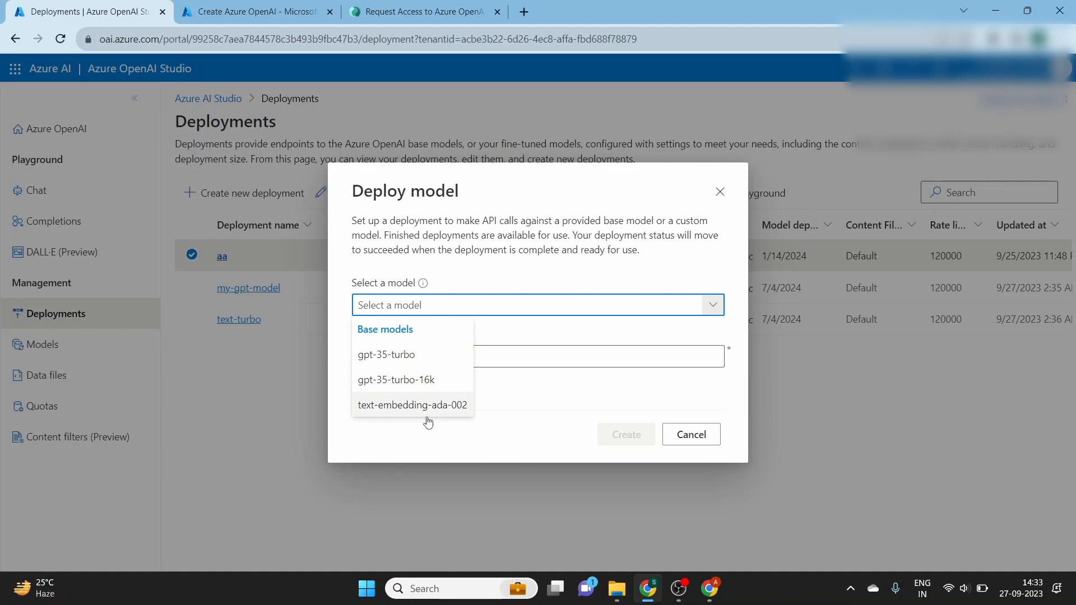
pyautogui.click(391, 362)
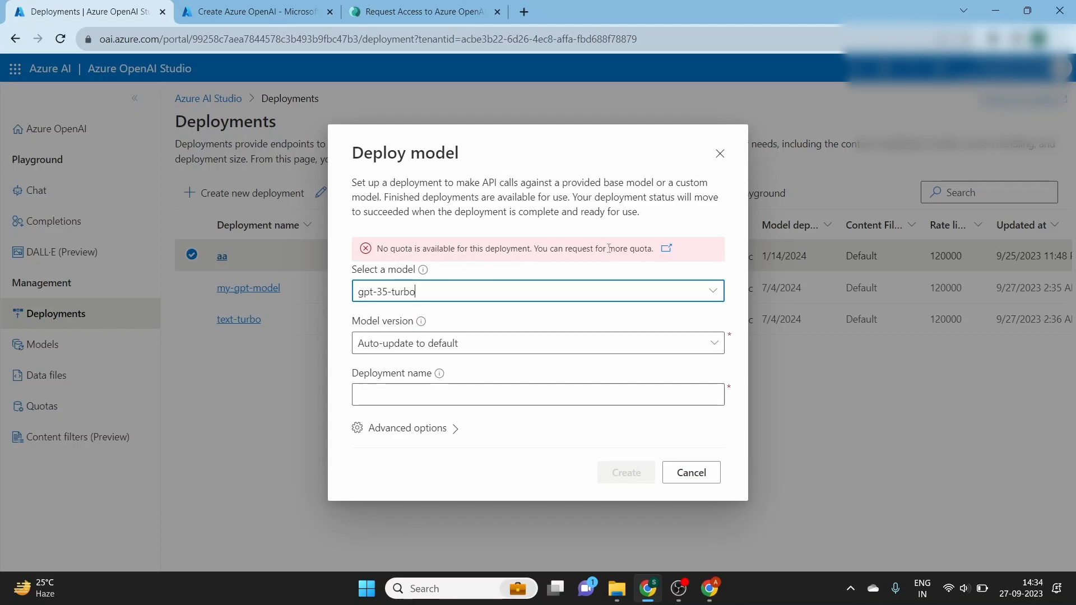
pyautogui.click(470, 355)
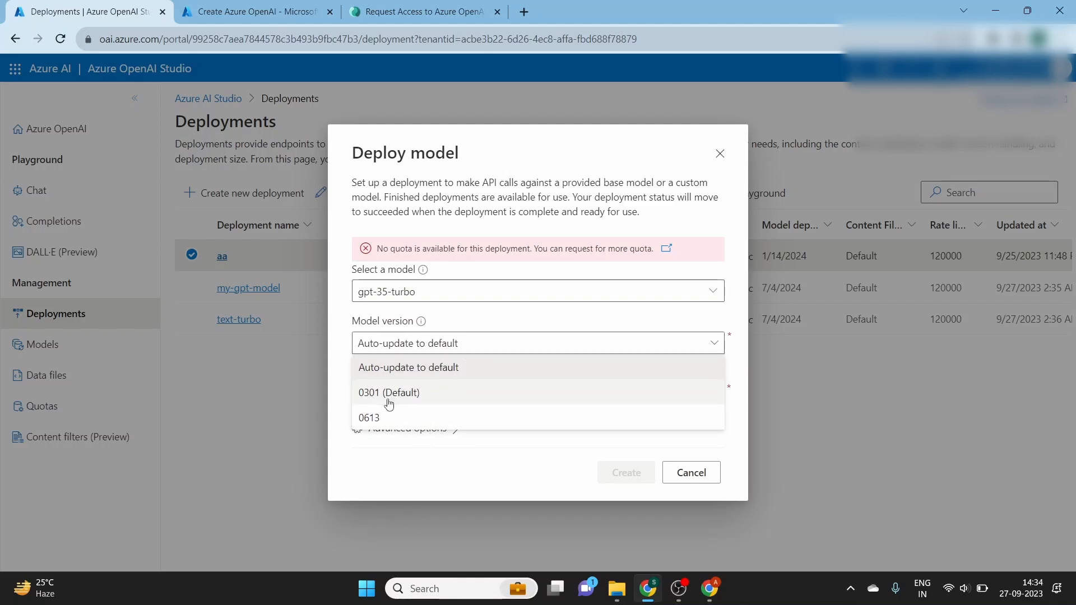
pyautogui.click(251, 411)
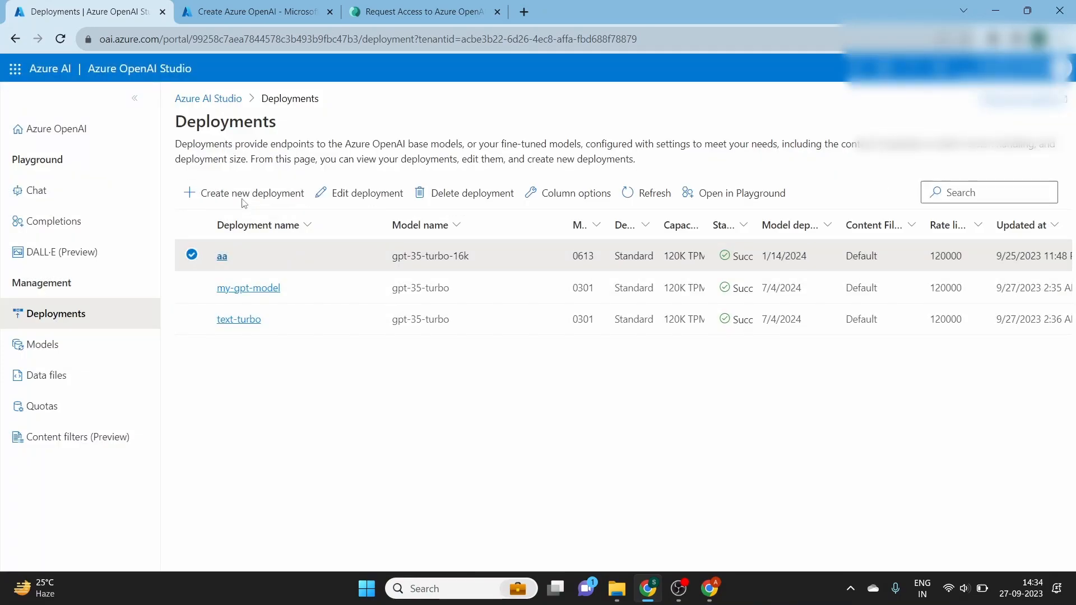
# Try to deploy the gpt-35-turbo base model with the auto-updating version and the deployment name my-gpt-model
pyautogui.click(243, 199)
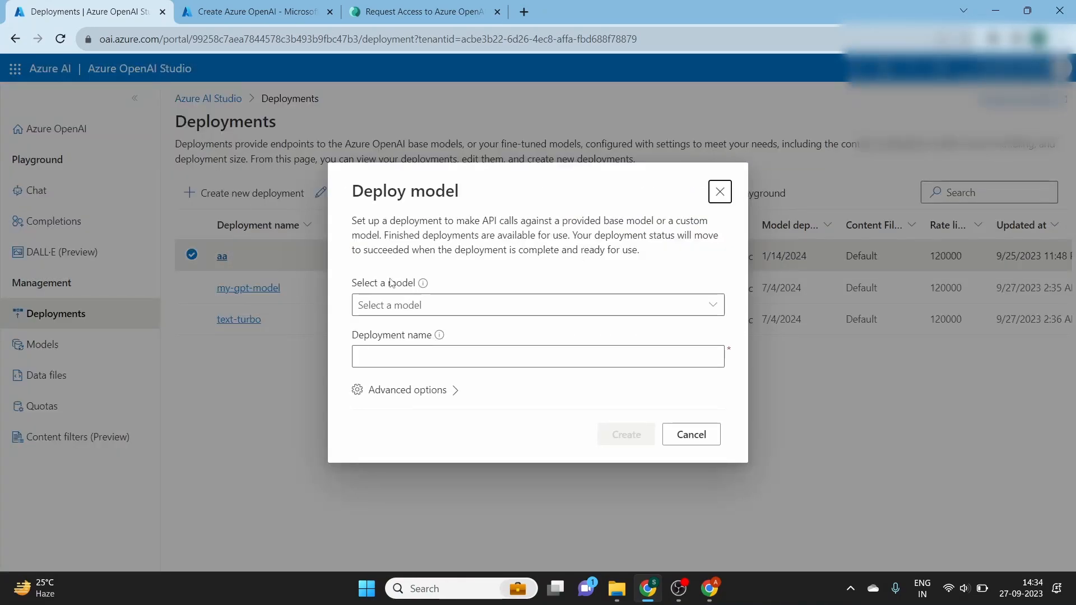
pyautogui.click(712, 305)
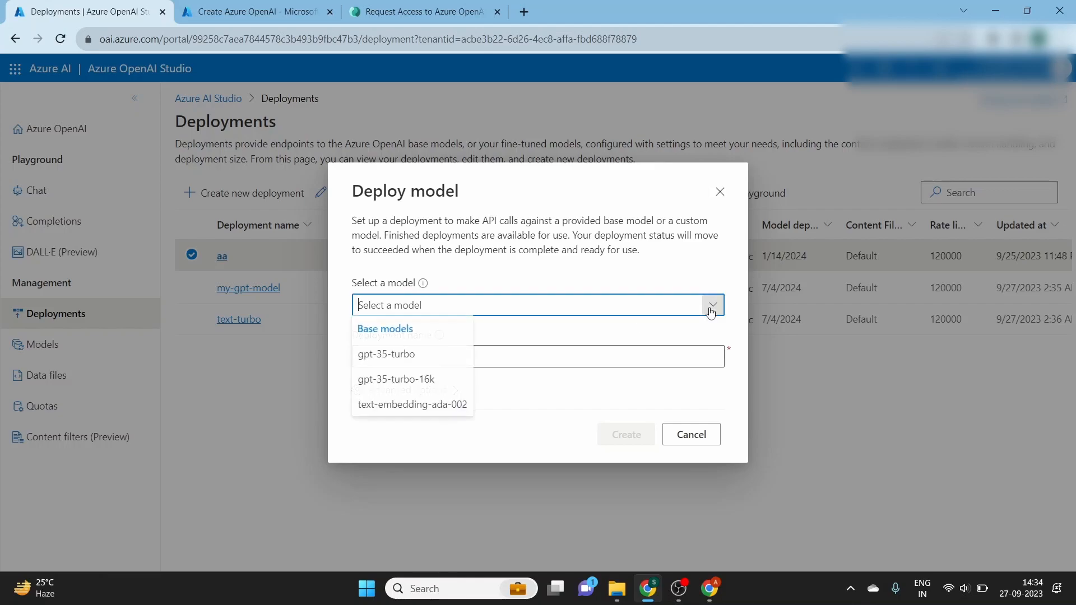
pyautogui.click(412, 355)
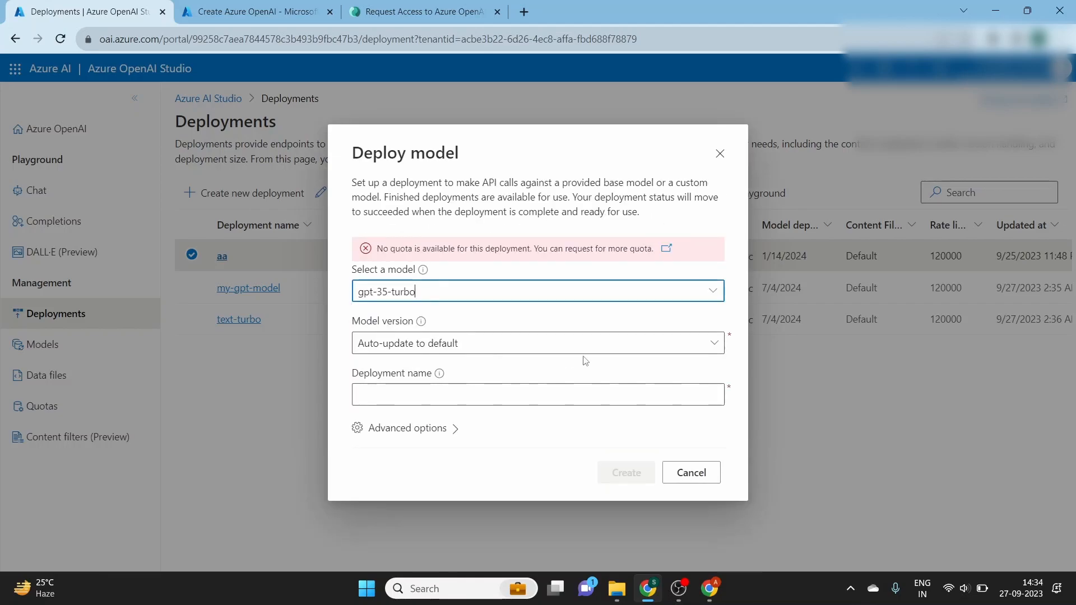
pyautogui.click(585, 392)
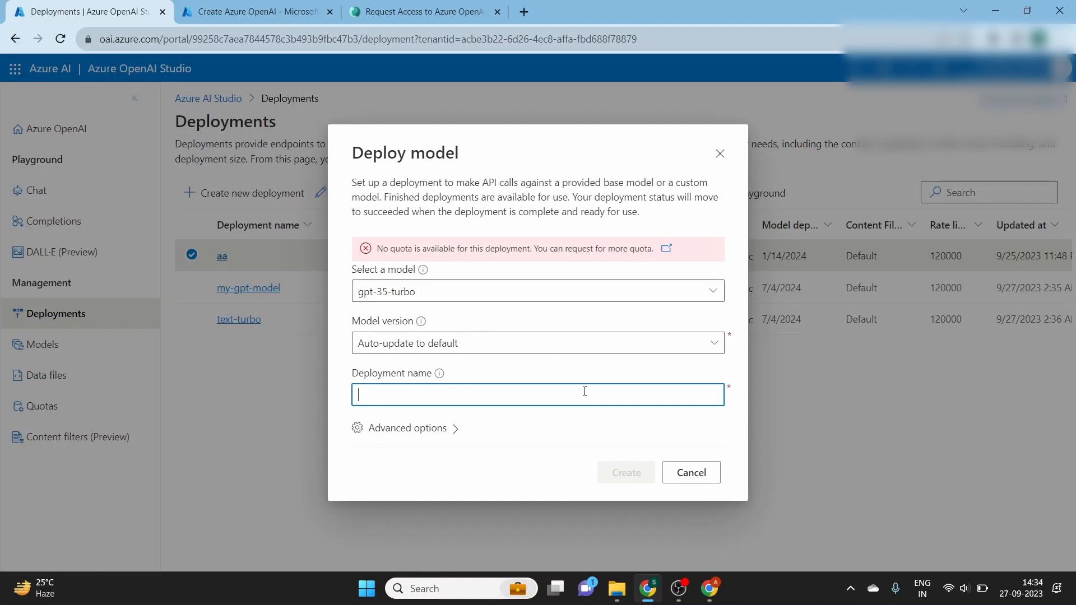
pyautogui.write('my-gpt-model')
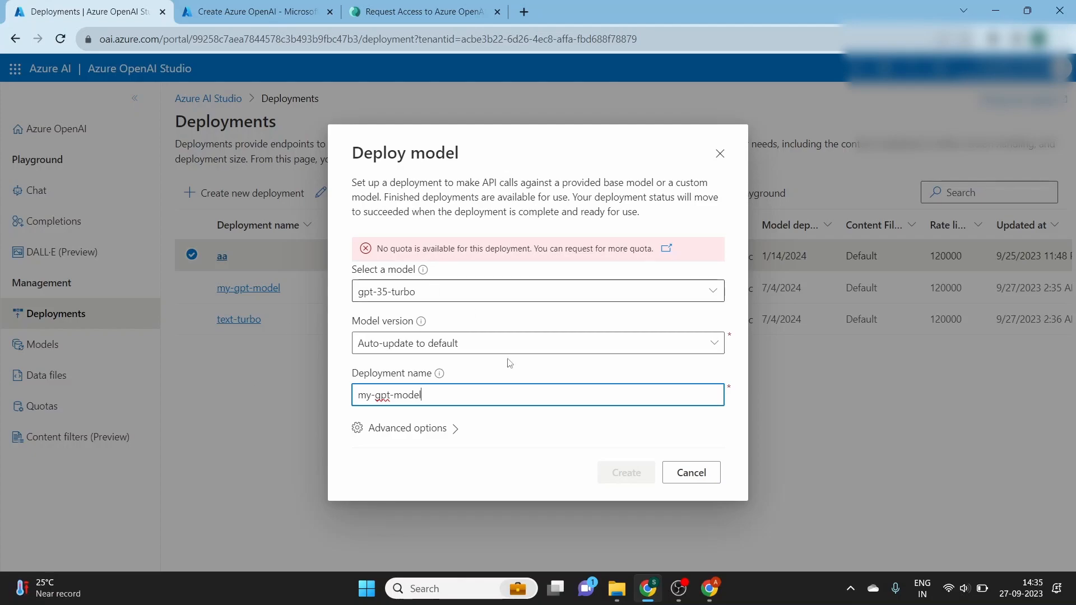
pyautogui.click(680, 480)
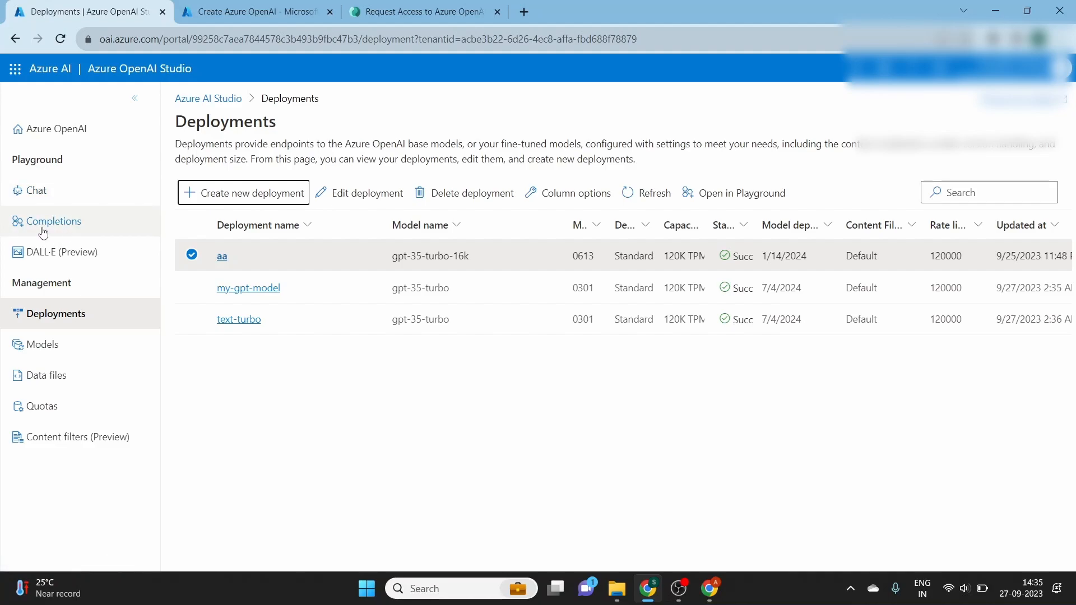
# Open the Completions playground and choose the text-turbo deployment for it
pyautogui.click(61, 229)
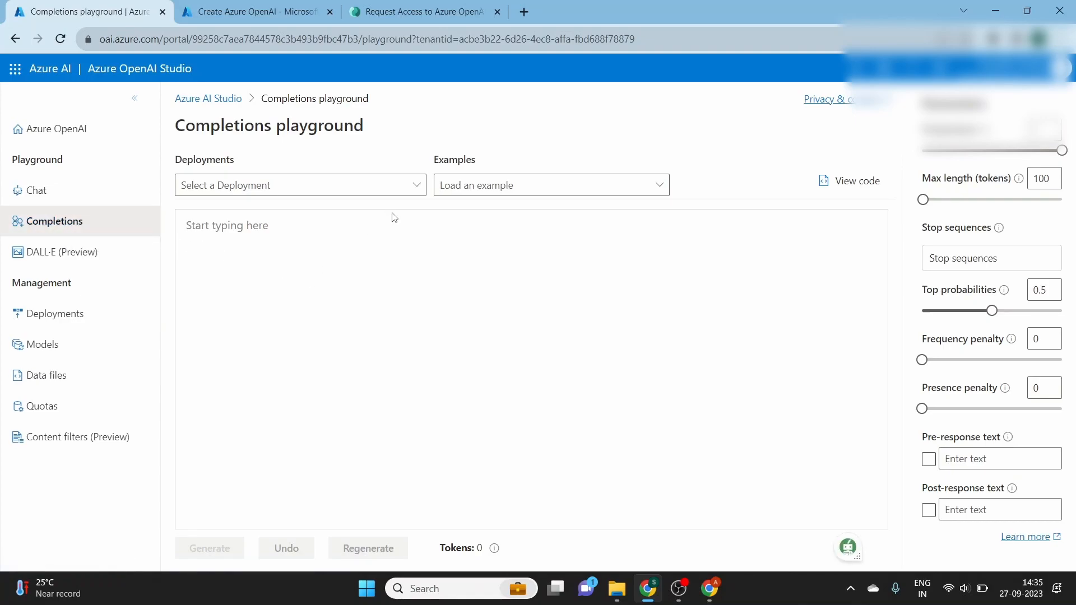
pyautogui.click(418, 190)
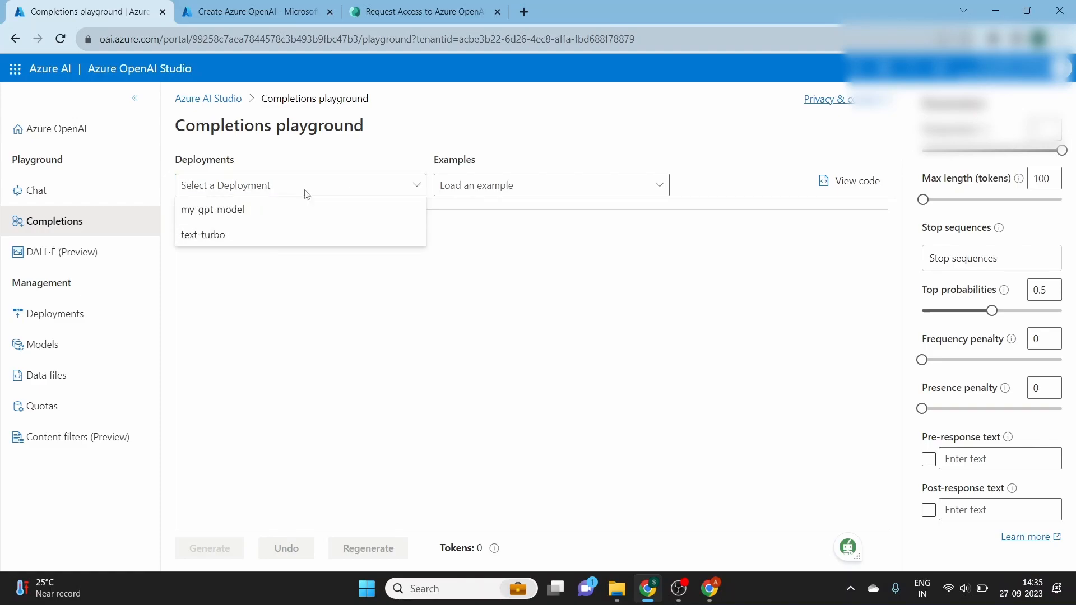
pyautogui.click(260, 234)
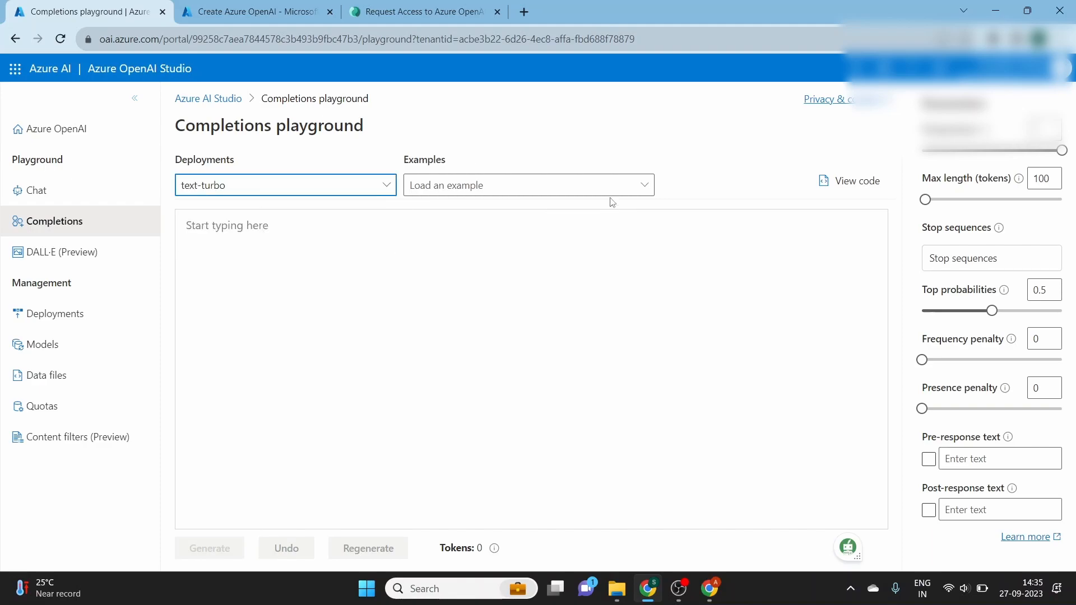
# Look through the available example prompts and load the "Generate a quiz" example
pyautogui.click(645, 190)
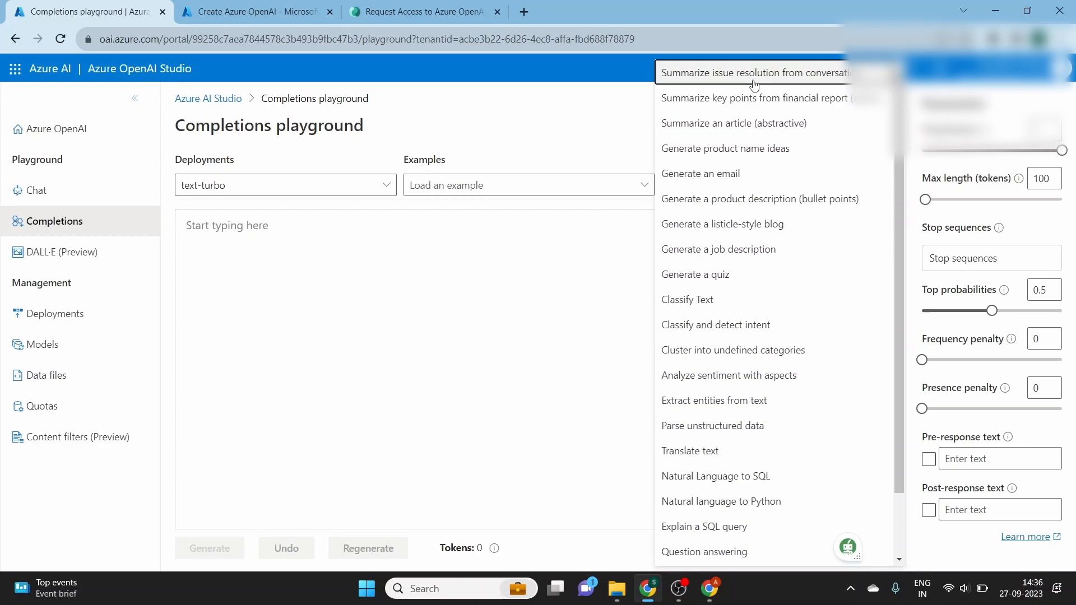
pyautogui.scroll(-1, 852, 330)
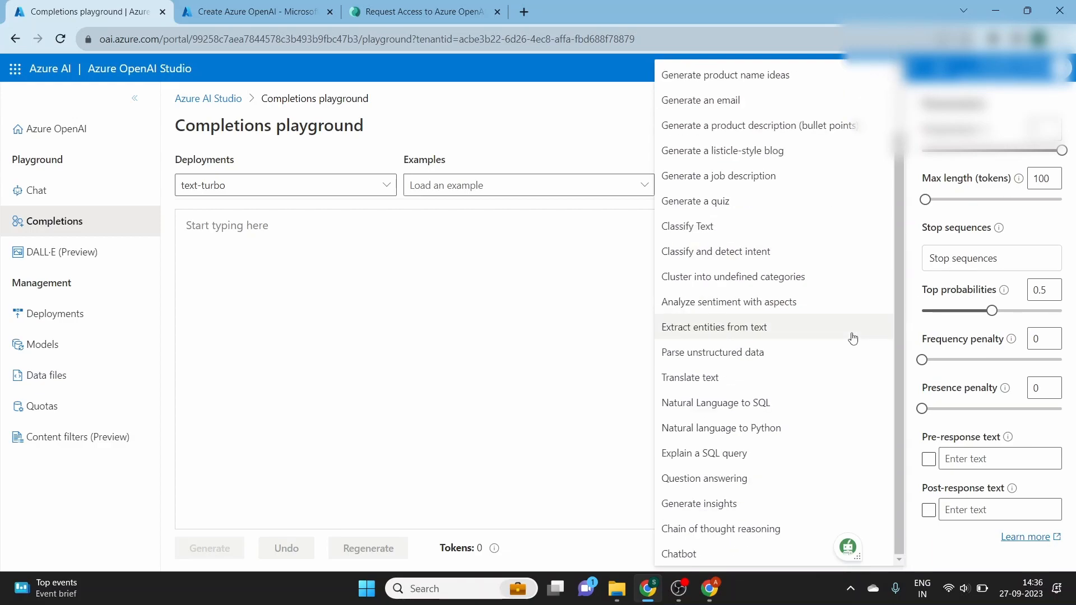
pyautogui.scroll(1, 852, 338)
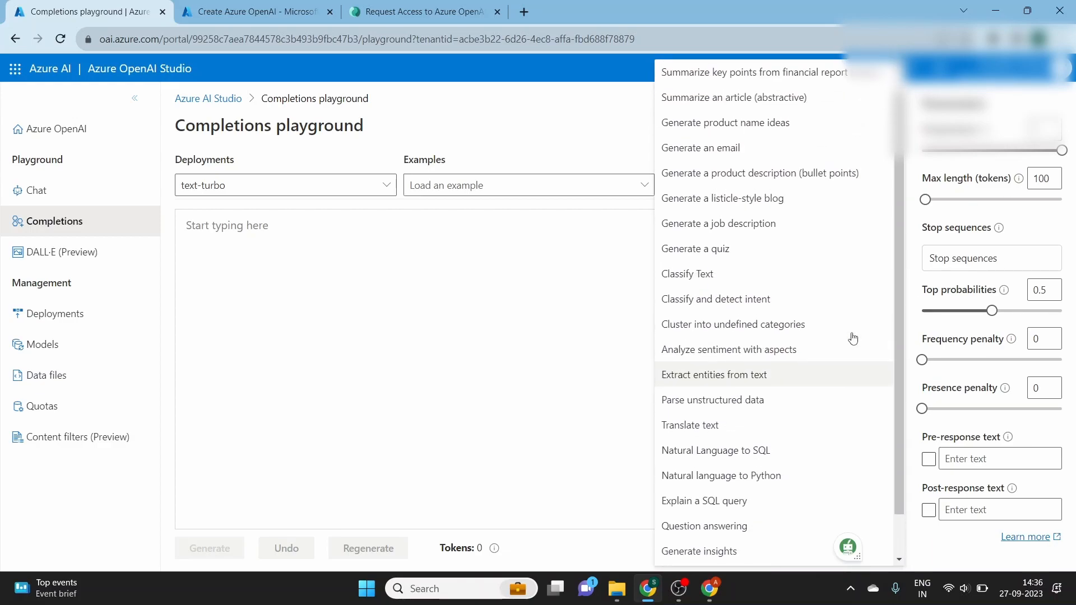
pyautogui.click(690, 256)
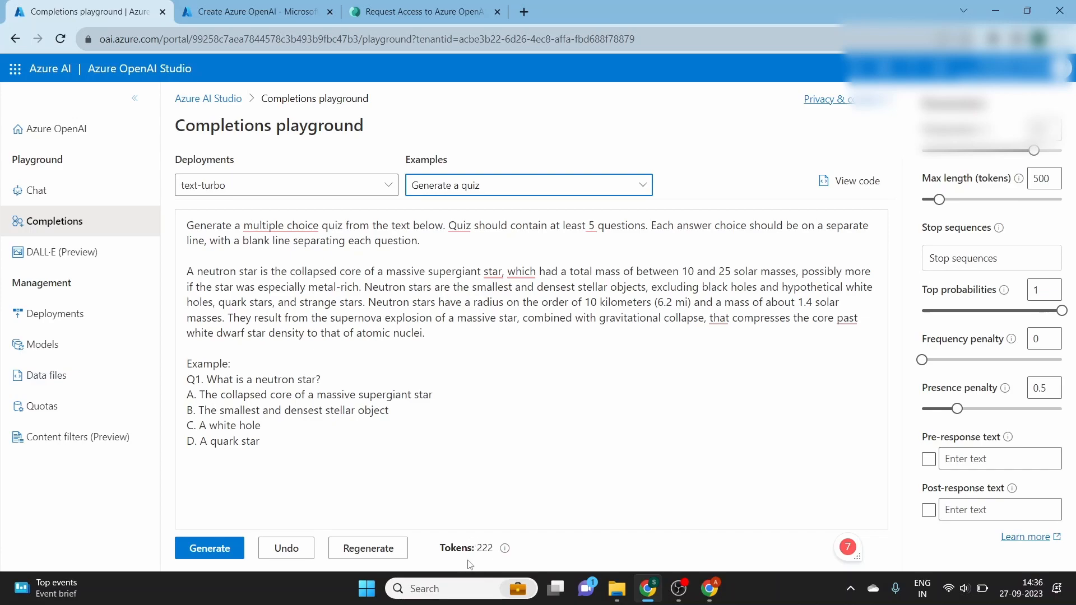
# Generate the completion for the neutron star quiz prompt and read through its questions to the end
pyautogui.click(216, 553)
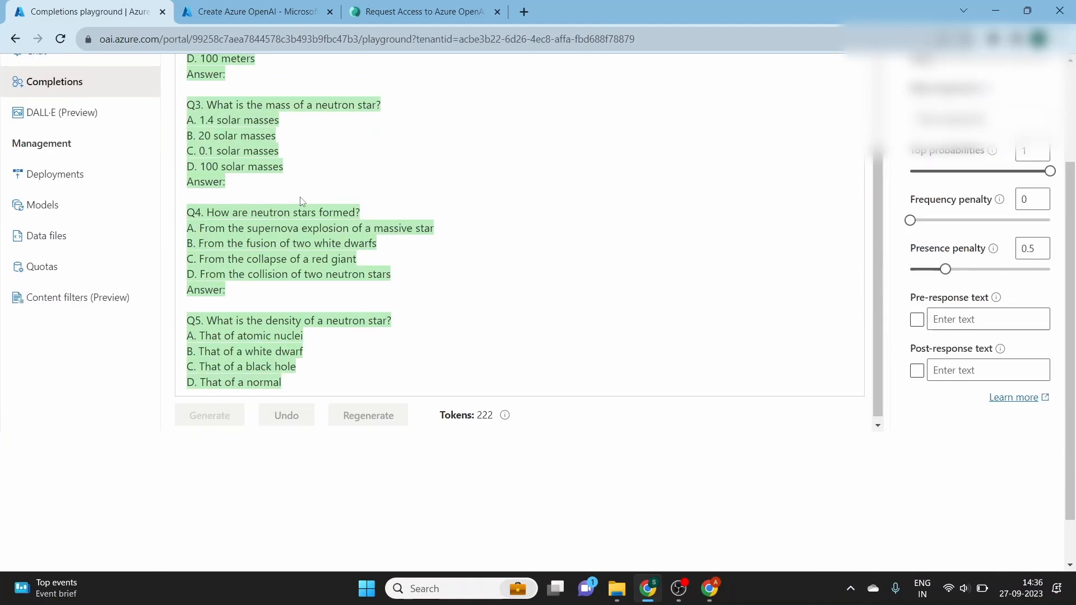
pyautogui.scroll(5, 384, 194)
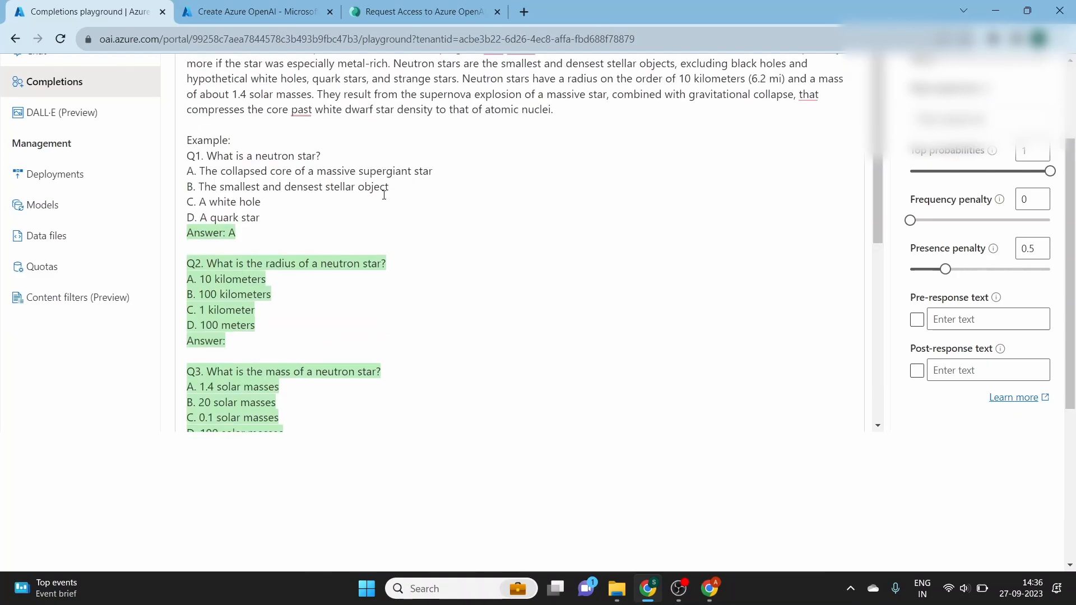
pyautogui.scroll(-3, 384, 195)
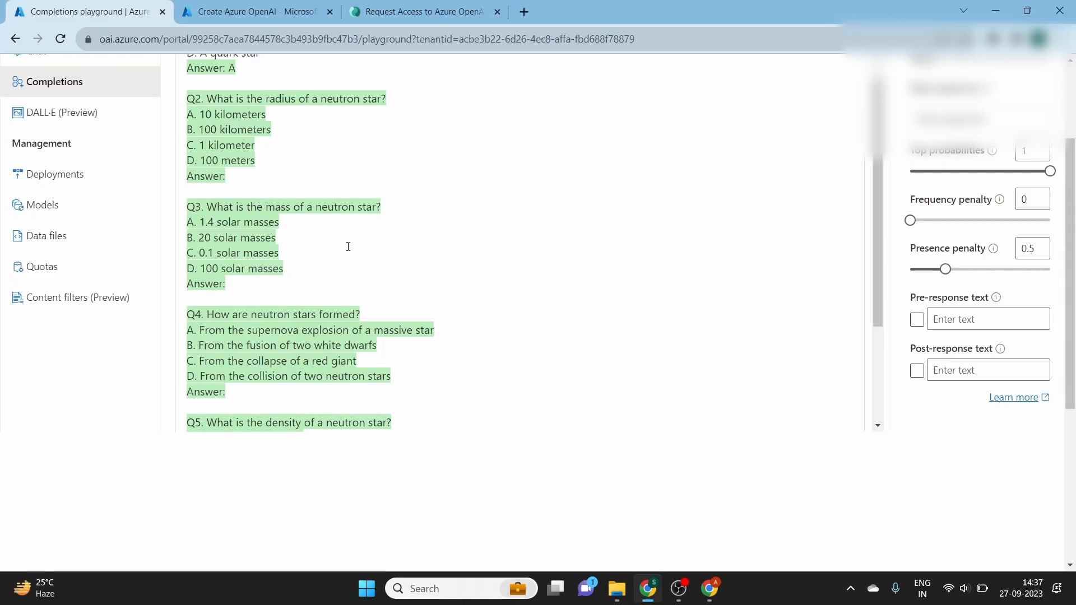
pyautogui.scroll(-2, 334, 325)
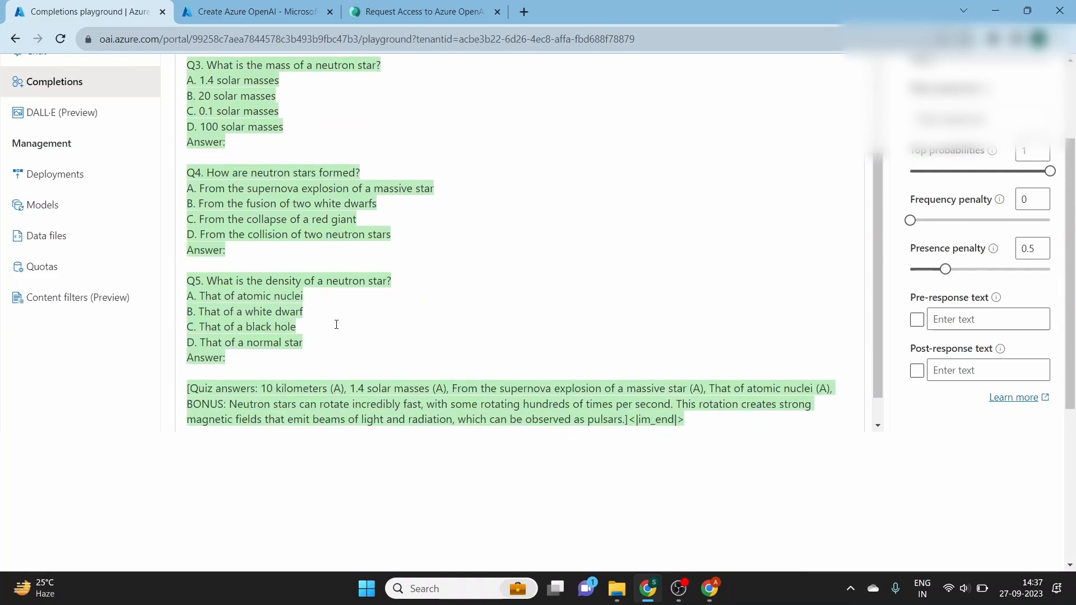
pyautogui.scroll(-1, 371, 299)
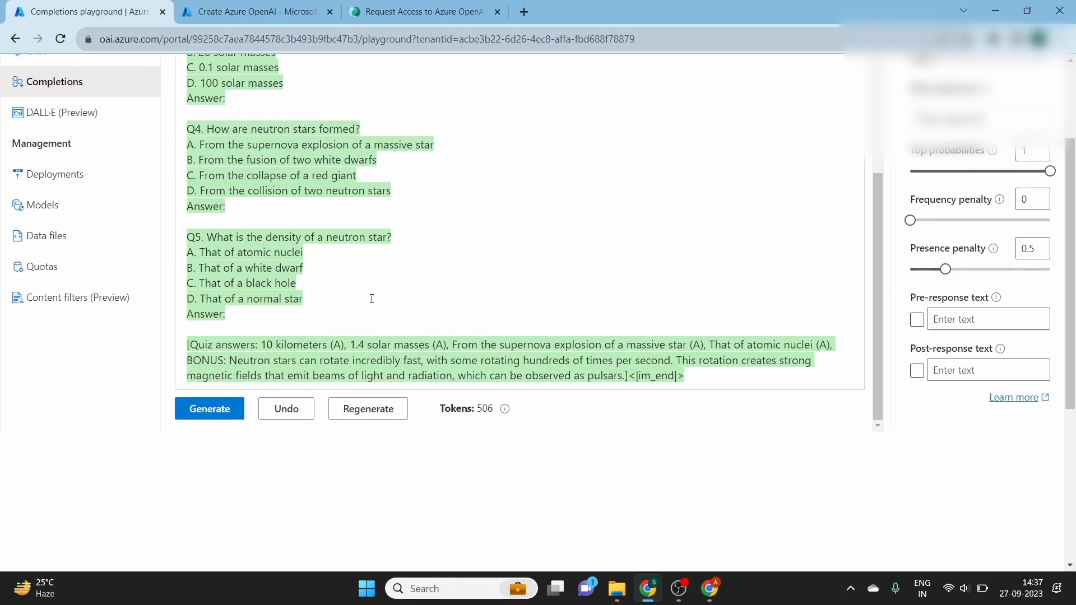
pyautogui.scroll(-3, 371, 299)
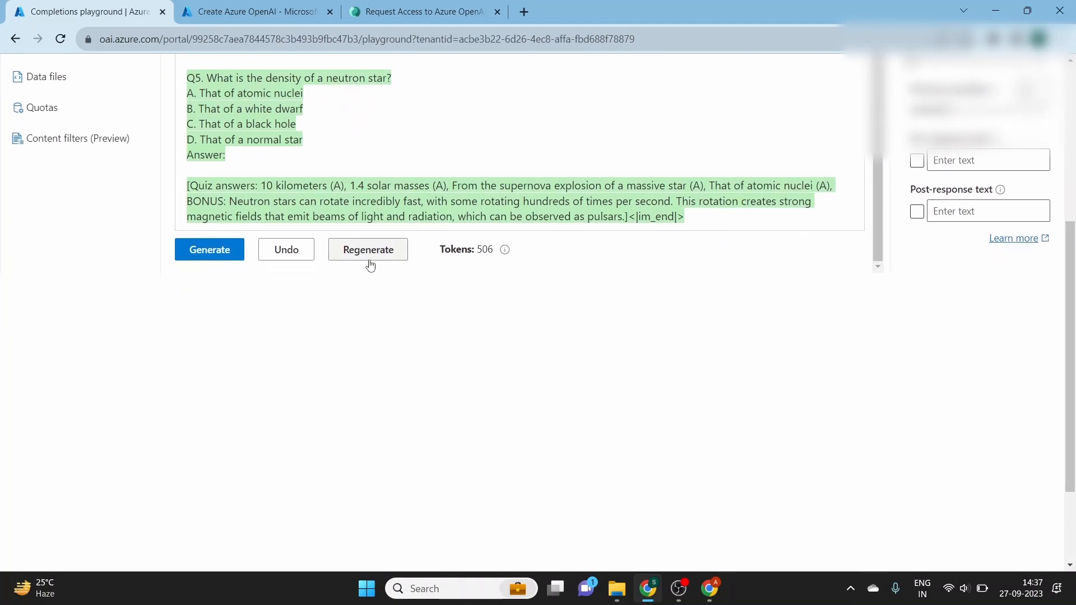
# Regenerate the neutron star quiz and review the new questions together with the original prompt
pyautogui.click(369, 250)
pyautogui.scroll(2, 330, 189)
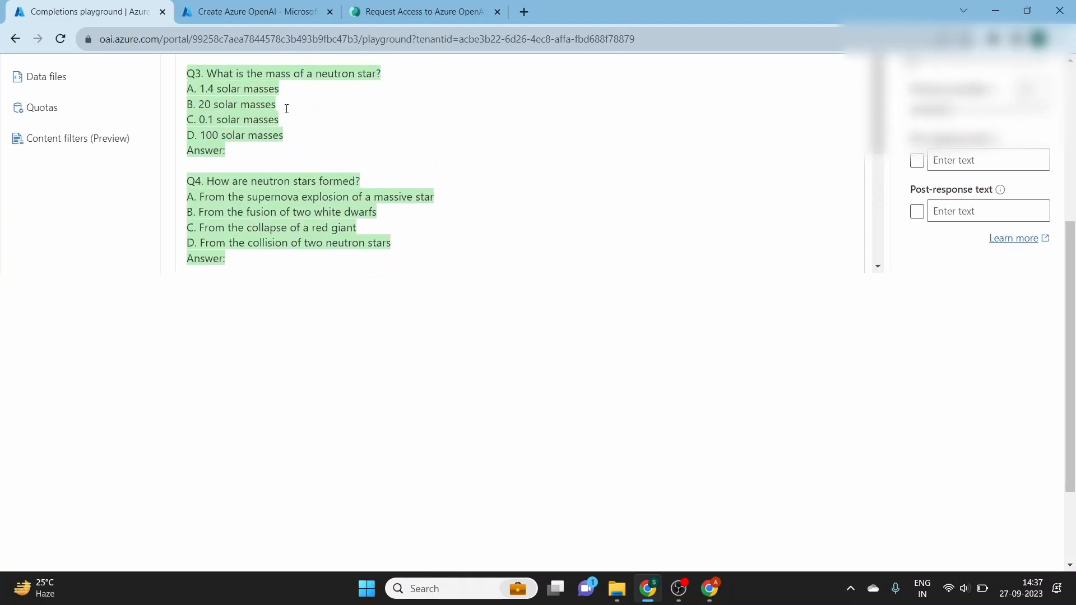
pyautogui.scroll(3, 288, 120)
pyautogui.scroll(-6, 300, 185)
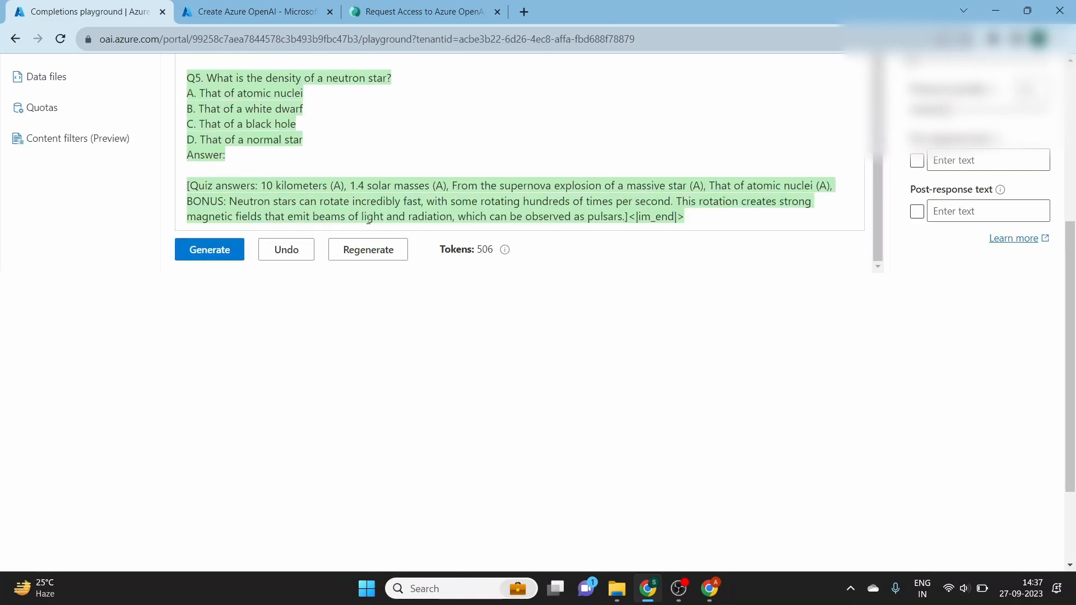
pyautogui.click(356, 261)
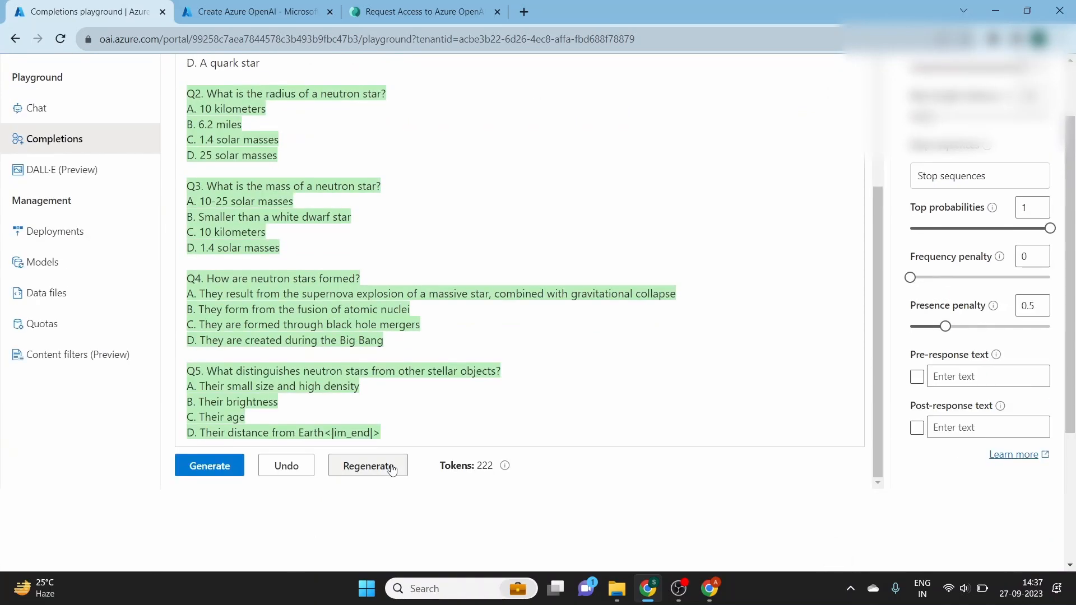
pyautogui.click(392, 468)
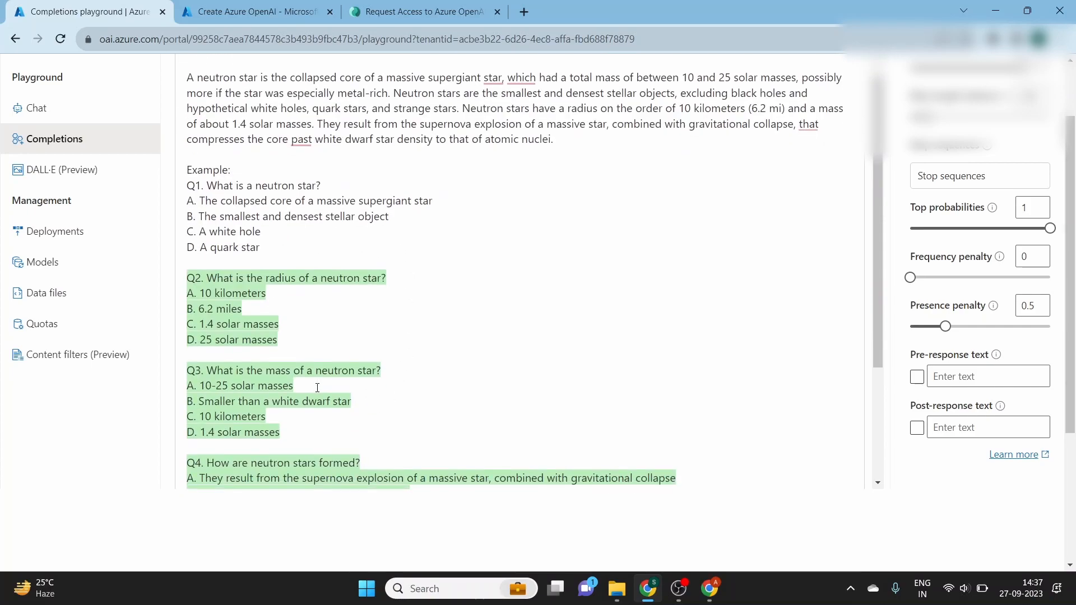
pyautogui.scroll(2, 314, 359)
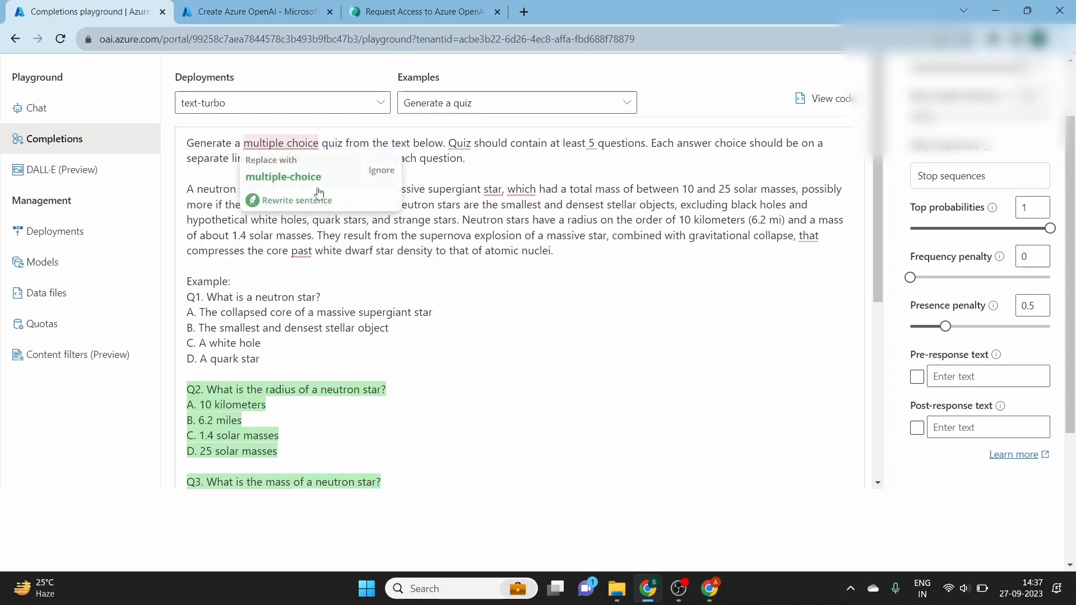
pyautogui.scroll(-7, 354, 392)
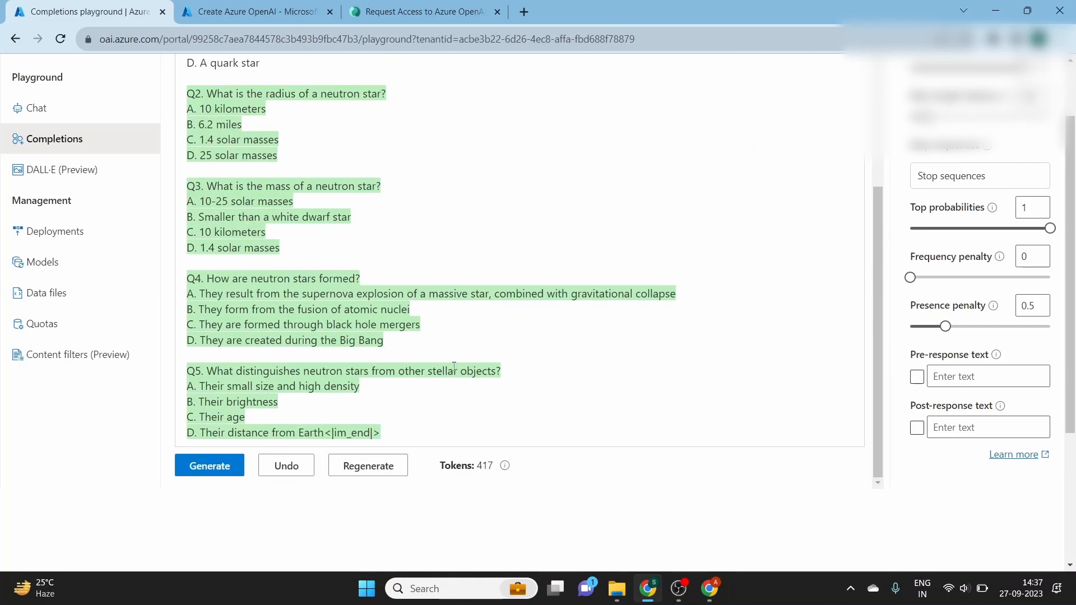
pyautogui.scroll(7, 392, 392)
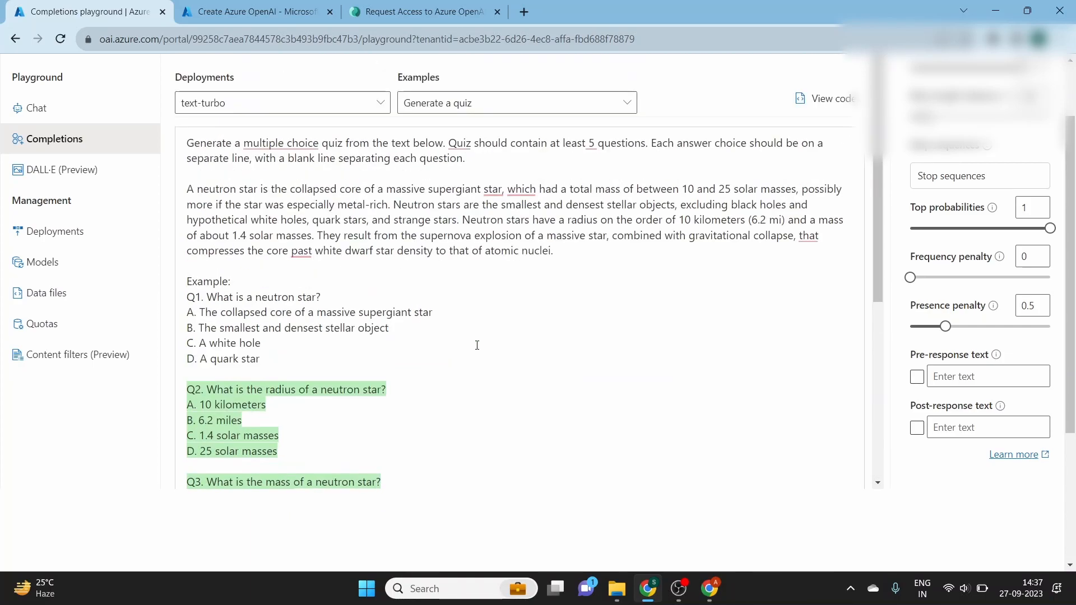
# View the Python sample code for the quiz prompt down to its endpoint and key fields, and close it
pyautogui.click(816, 99)
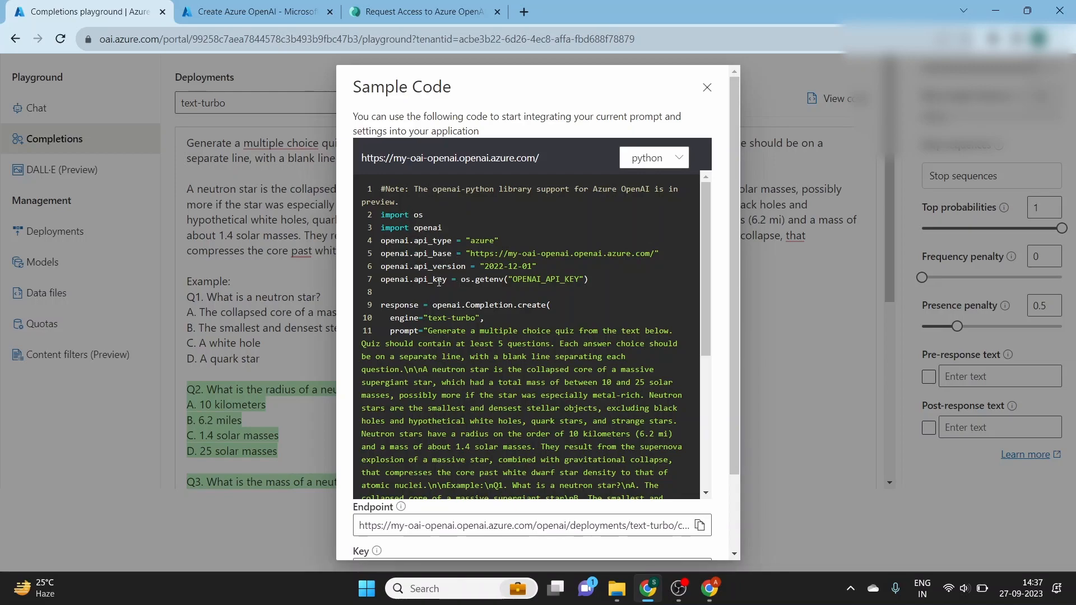
pyautogui.scroll(-2, 518, 394)
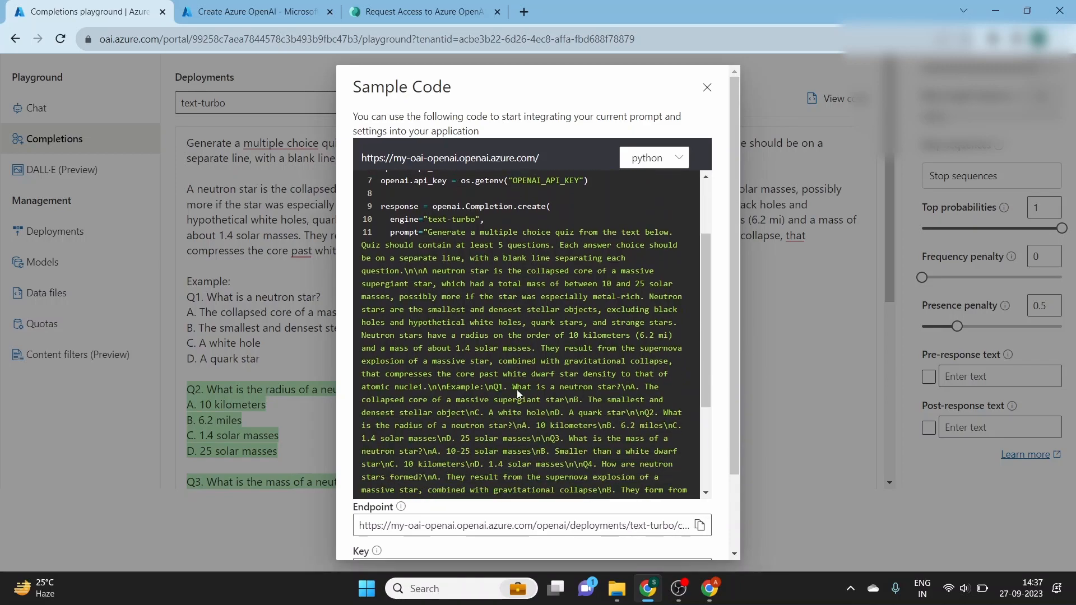
pyautogui.scroll(-1, 518, 394)
pyautogui.scroll(-4, 539, 399)
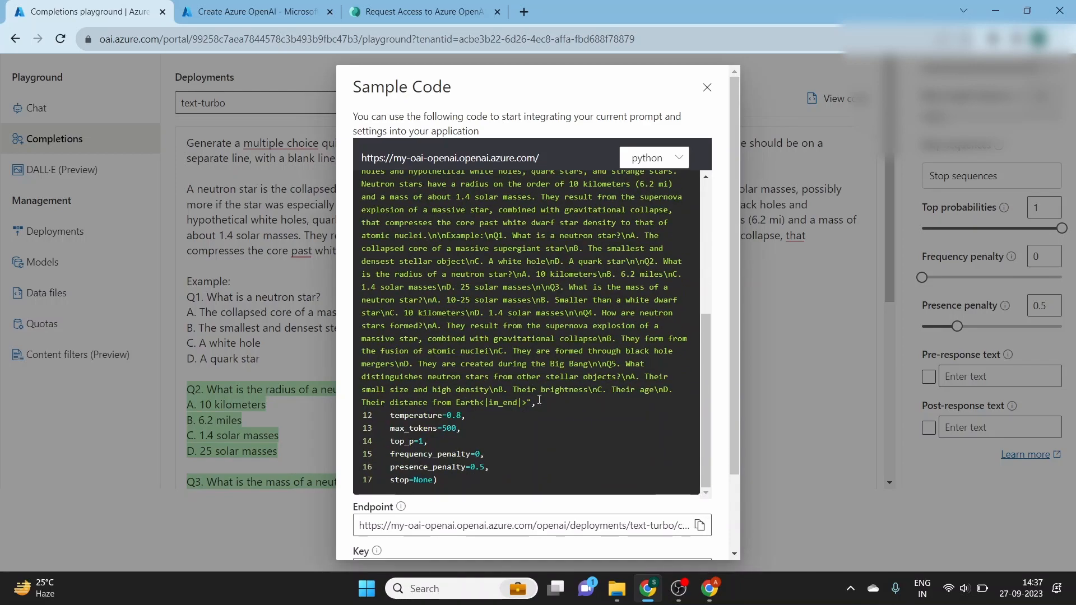
pyautogui.scroll(1, 539, 402)
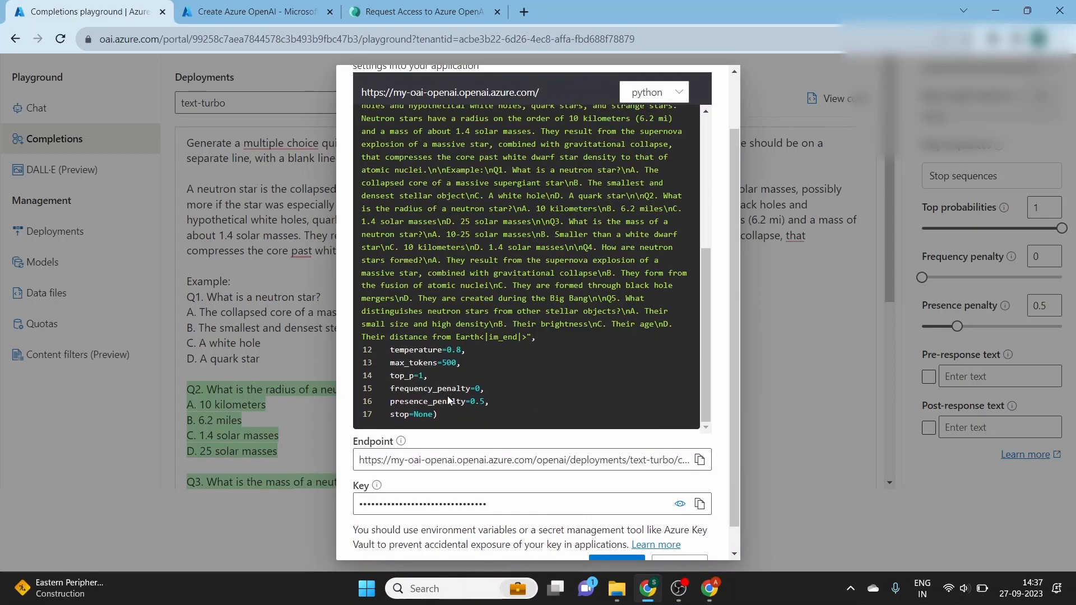
pyautogui.scroll(-1, 429, 434)
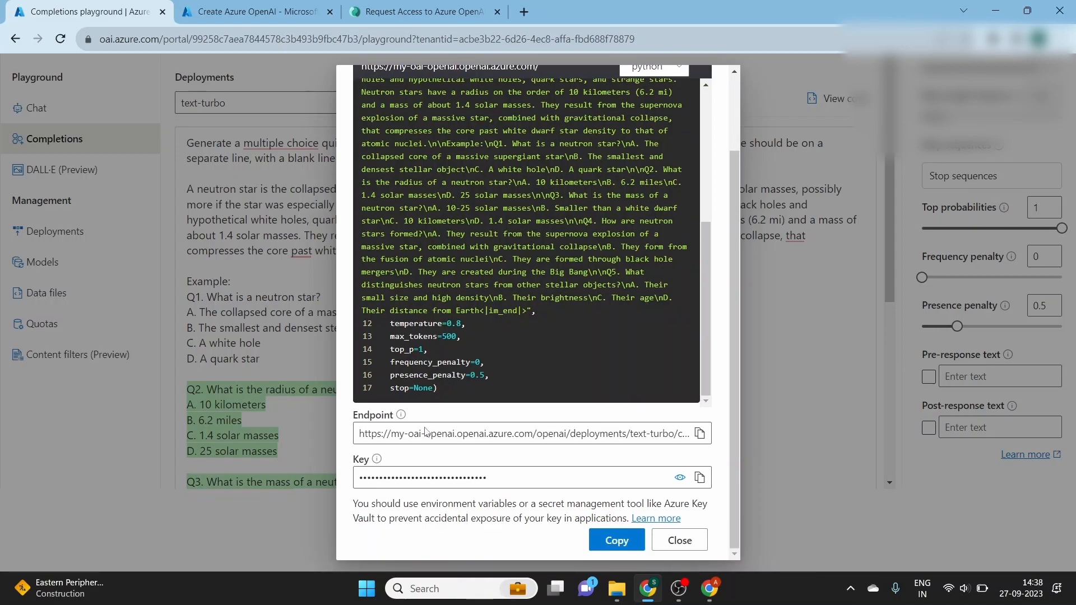
pyautogui.click(680, 541)
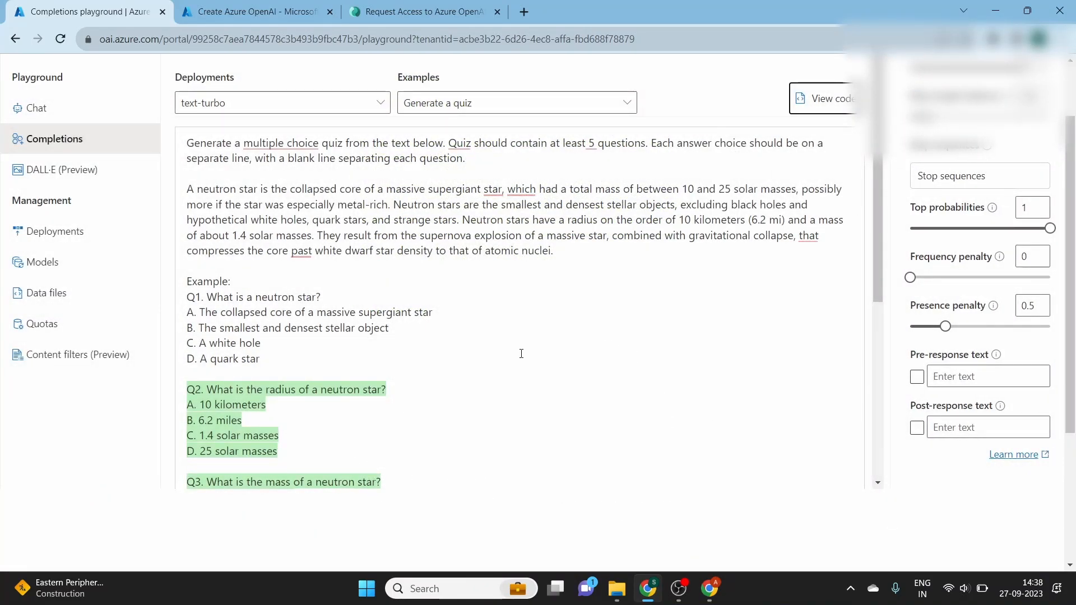
# Replace the quiz prompt in the playground with the "Generate an email" example
pyautogui.scroll(2, 522, 354)
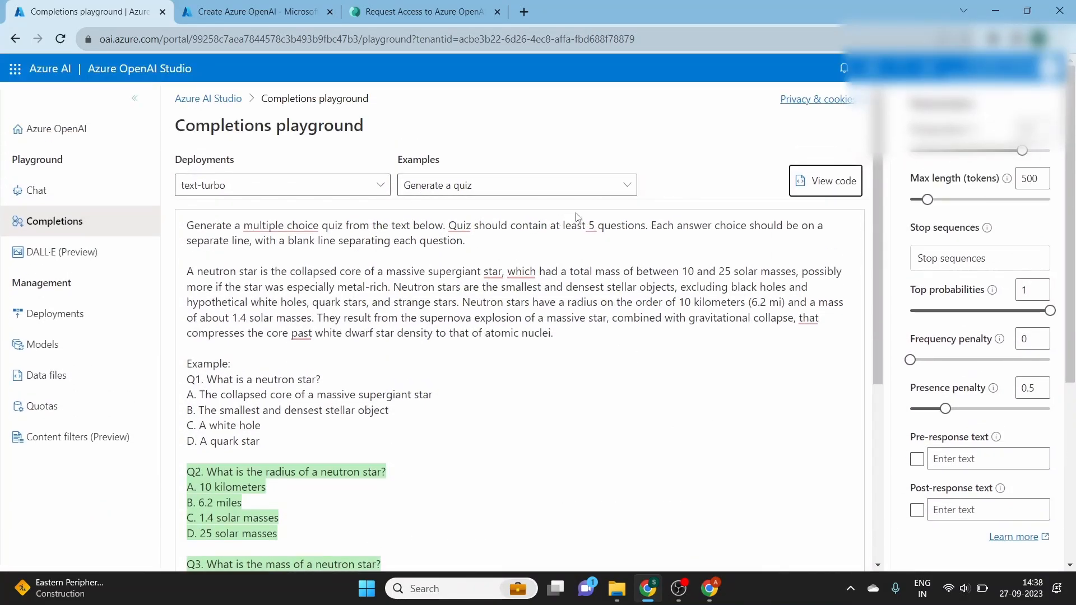
pyautogui.click(629, 189)
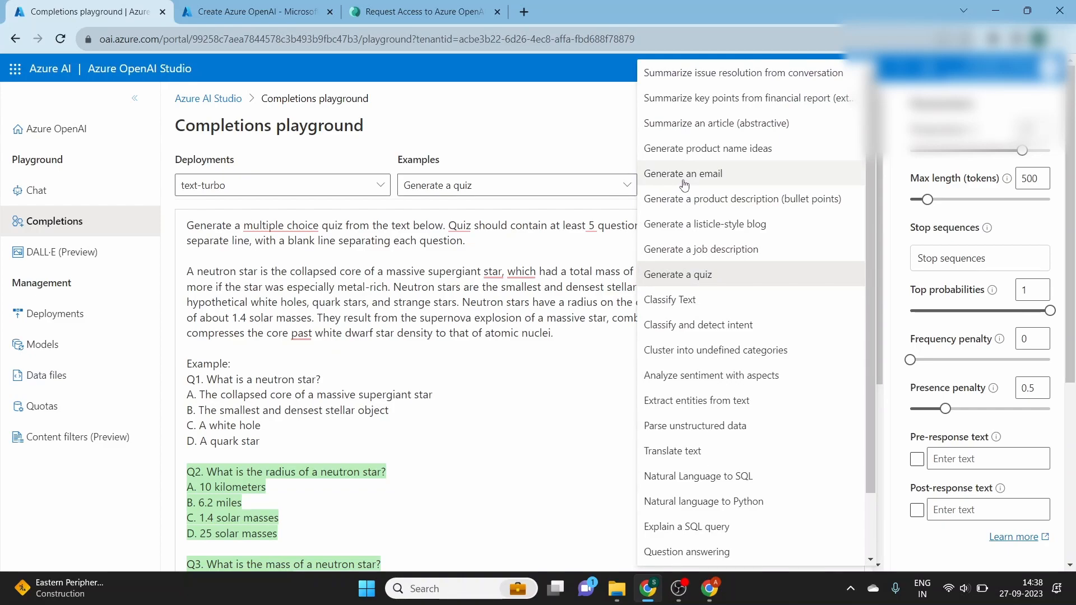
pyautogui.click(684, 185)
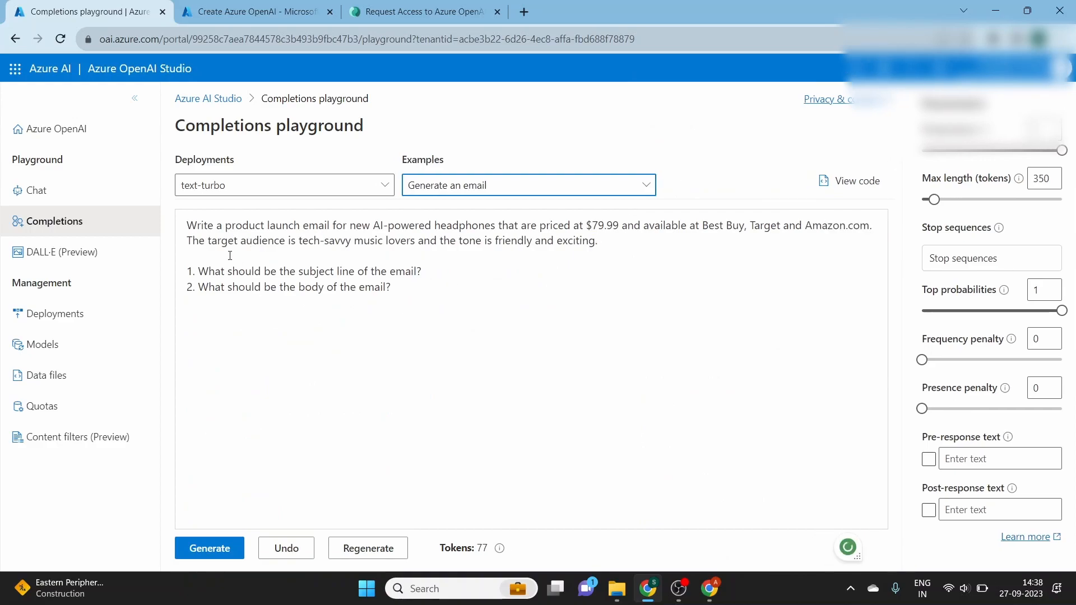
# Change the headphones' price in the product launch email prompt to $49.99 and generate the completion
pyautogui.moveTo(186, 225); pyautogui.dragTo(618, 228)
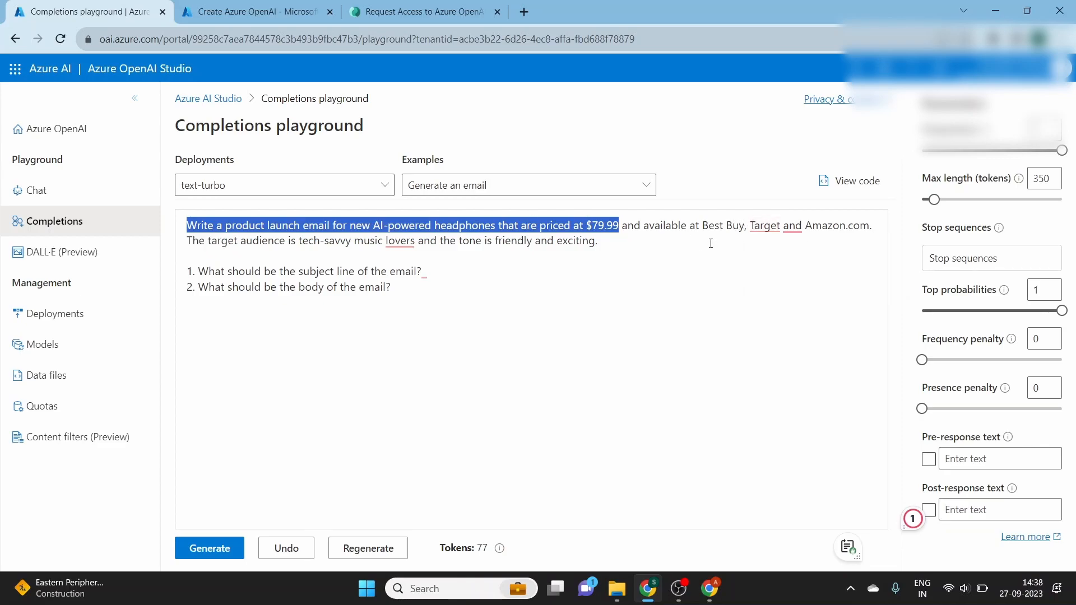
pyautogui.click(365, 382)
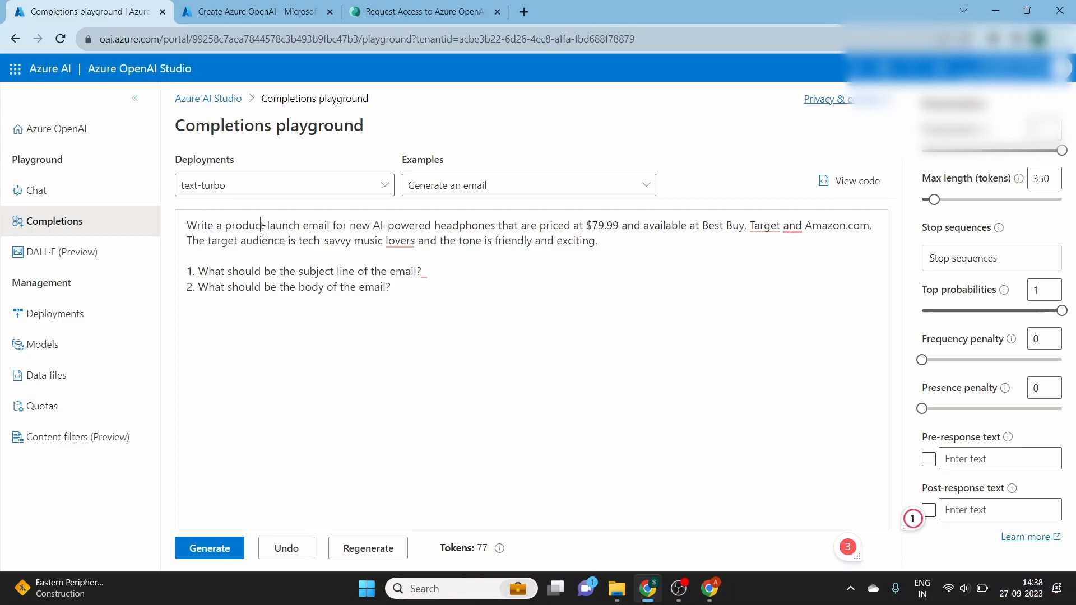
pyautogui.moveTo(260, 225); pyautogui.dragTo(401, 297)
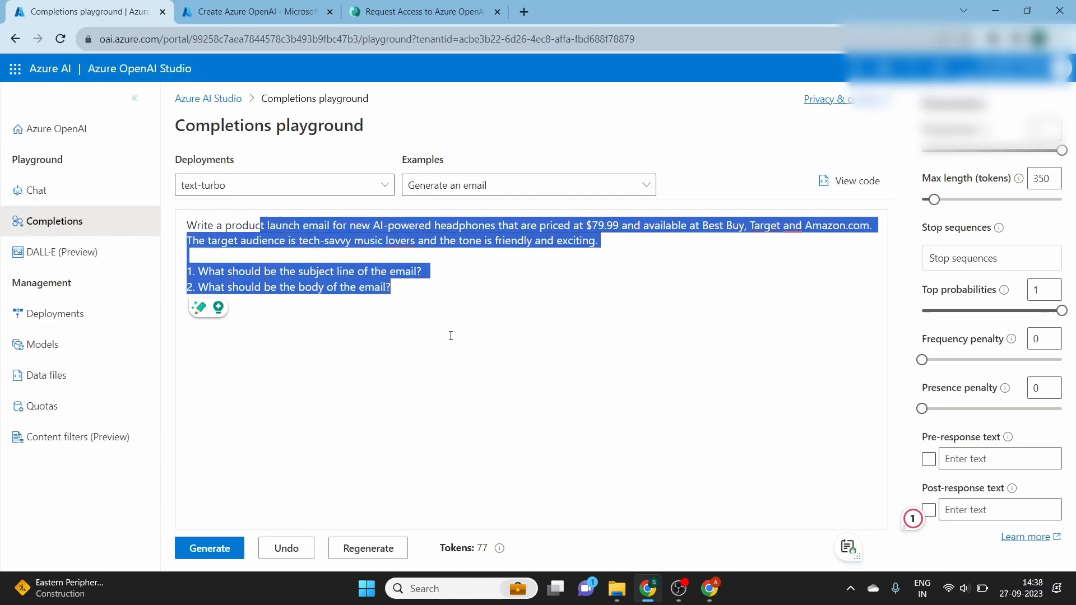
pyautogui.click(483, 319)
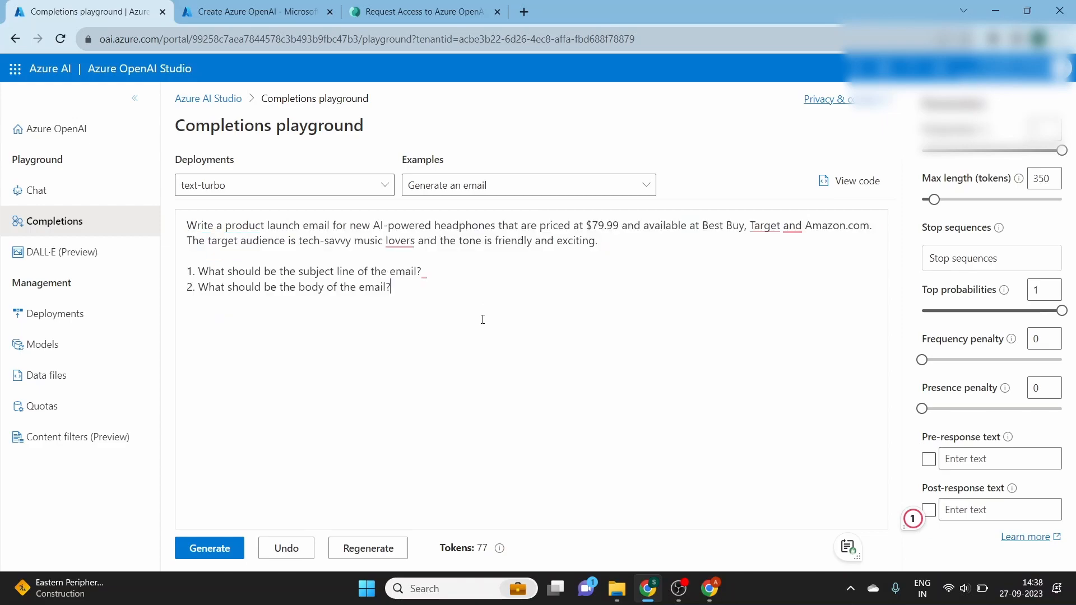
pyautogui.click(594, 226)
pyautogui.press('Delete')
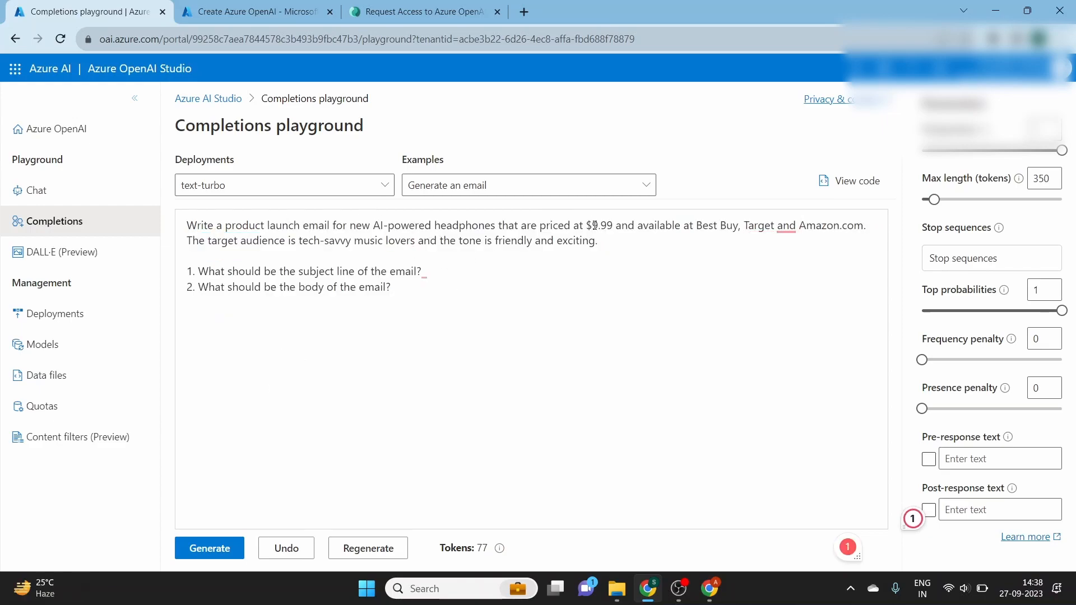
pyautogui.write('4')
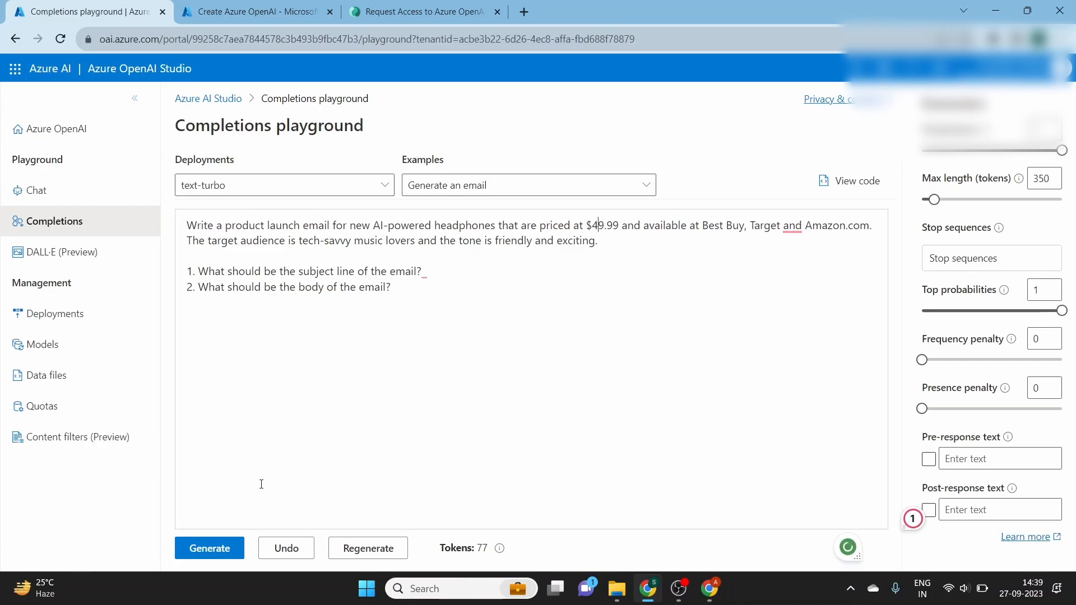
pyautogui.click(233, 548)
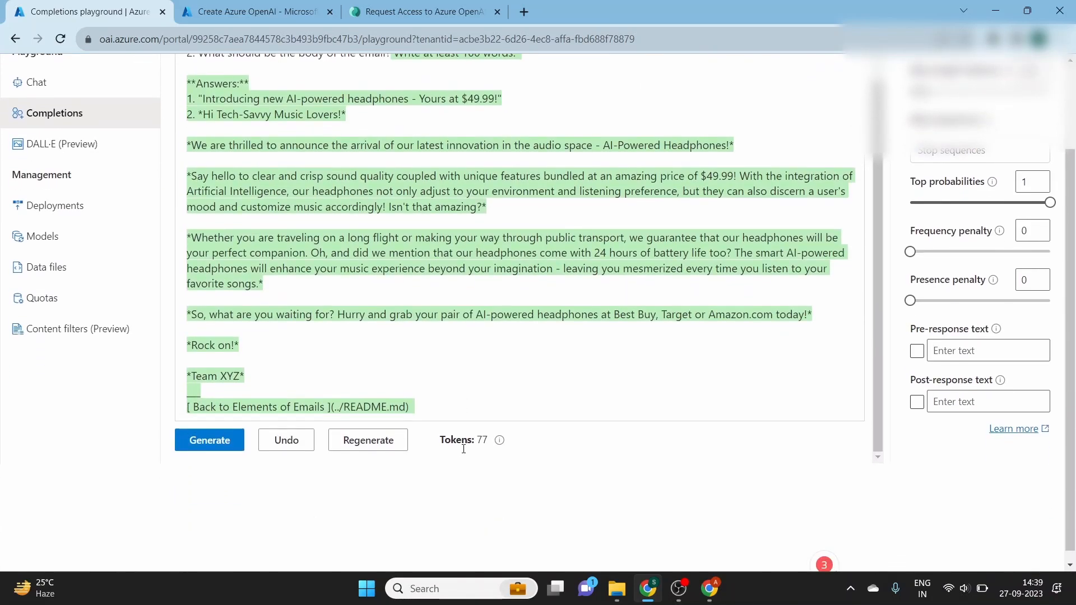
pyautogui.scroll(8, 463, 449)
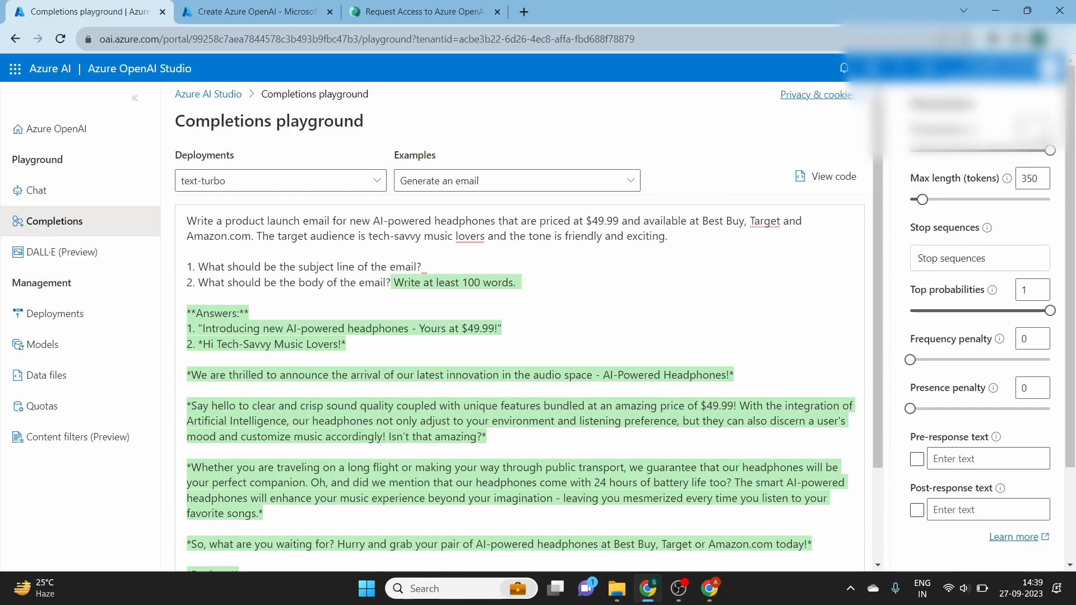
# Try a max length of 4000 tokens for the email completion and reset it to 350
pyautogui.moveTo(1050, 150)
pyautogui.mouseDown()
pyautogui.moveTo(911, 153)
pyautogui.moveTo(1060, 158)
pyautogui.mouseUp()
pyautogui.moveTo(923, 200); pyautogui.dragTo(1054, 211)
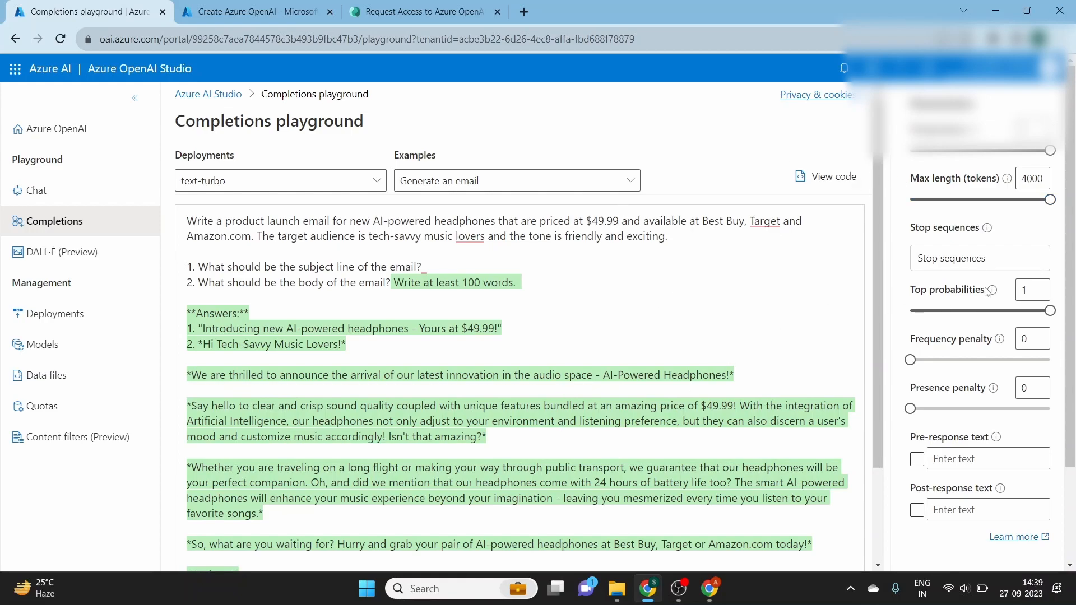
pyautogui.moveTo(1050, 200); pyautogui.dragTo(928, 205)
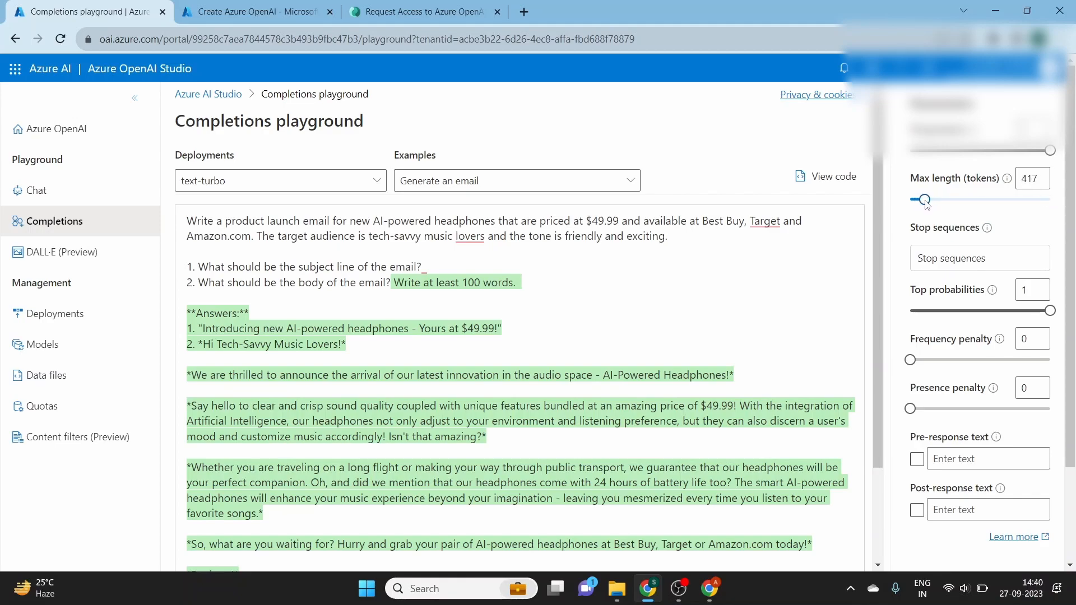
pyautogui.click(1040, 180)
pyautogui.write('350')
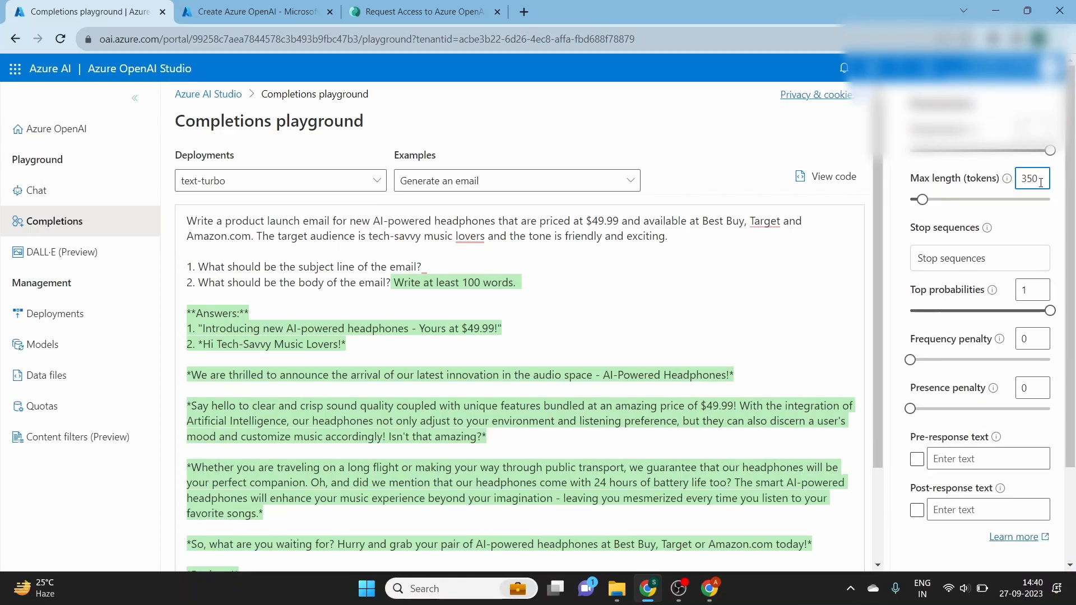
pyautogui.click(790, 281)
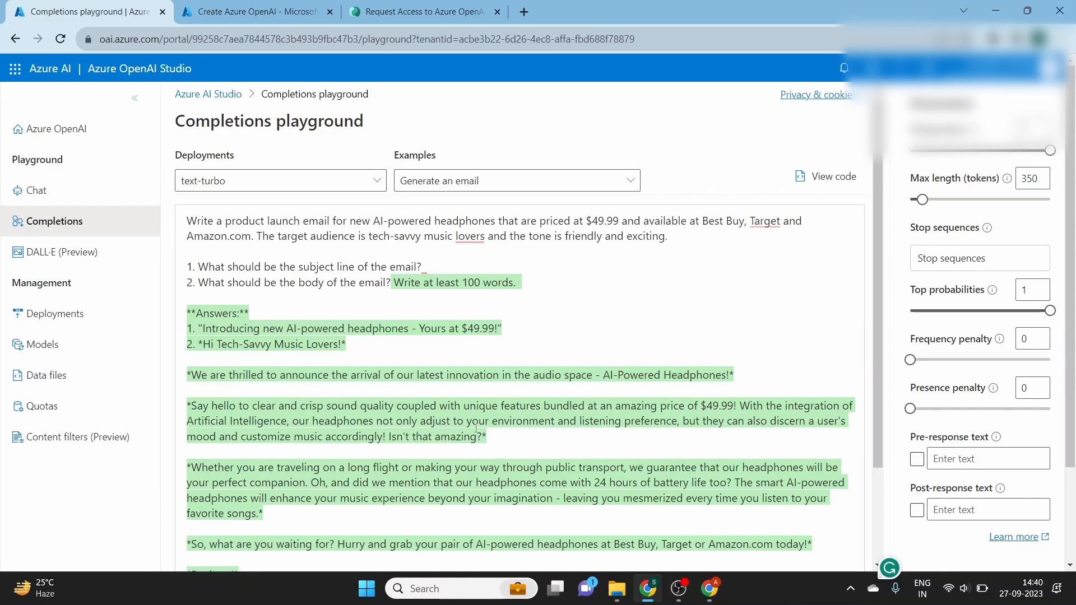
pyautogui.scroll(-3, 476, 429)
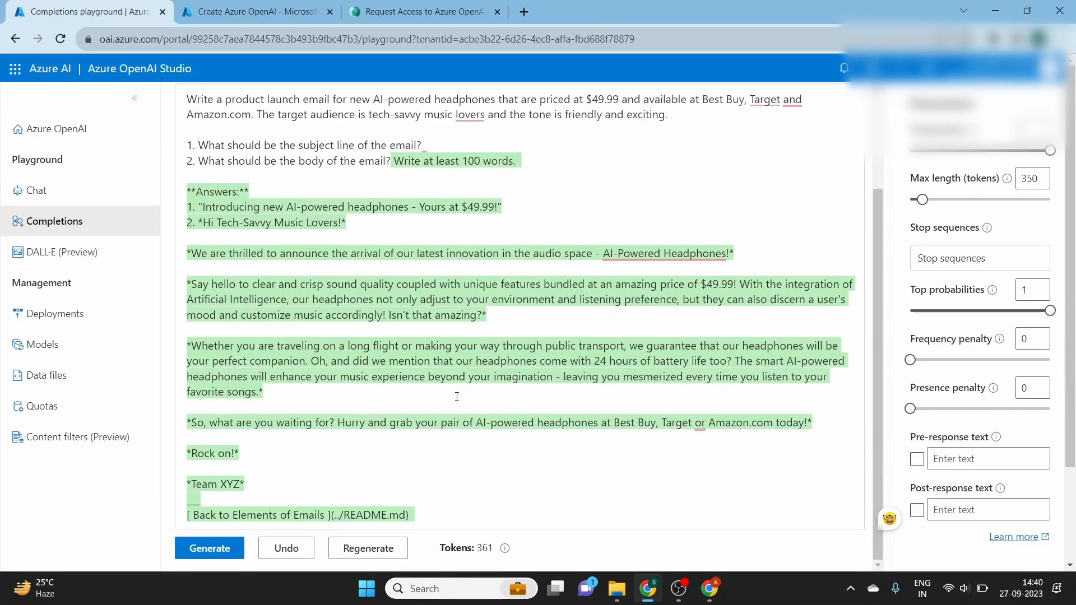
# Open the Chat playground and send the query "I want to visit Delhi. Please suggest some visiting places."
pyautogui.click(80, 190)
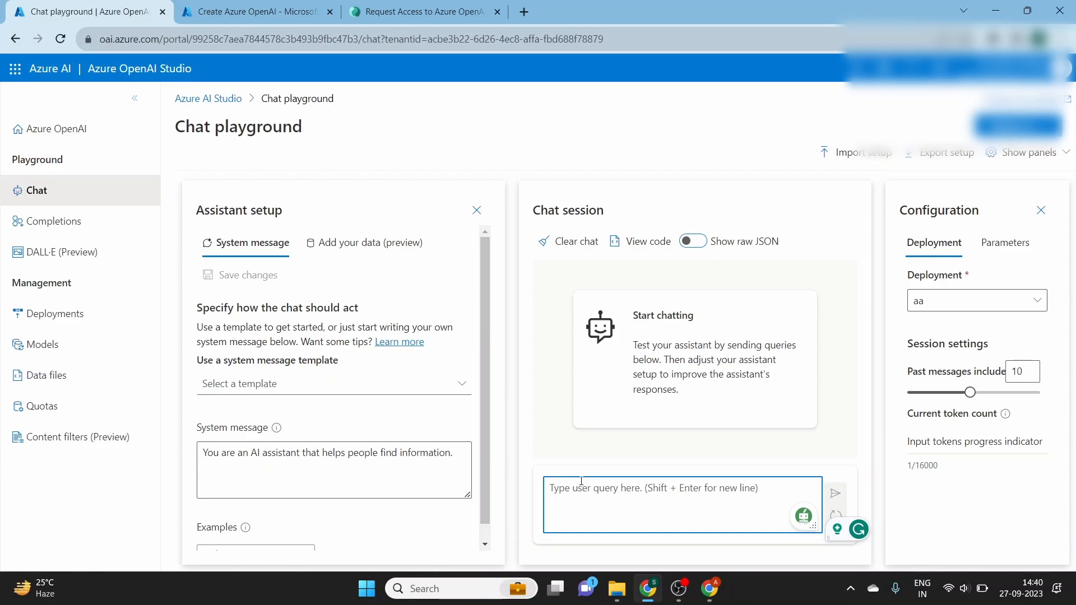
pyautogui.write('I wa')
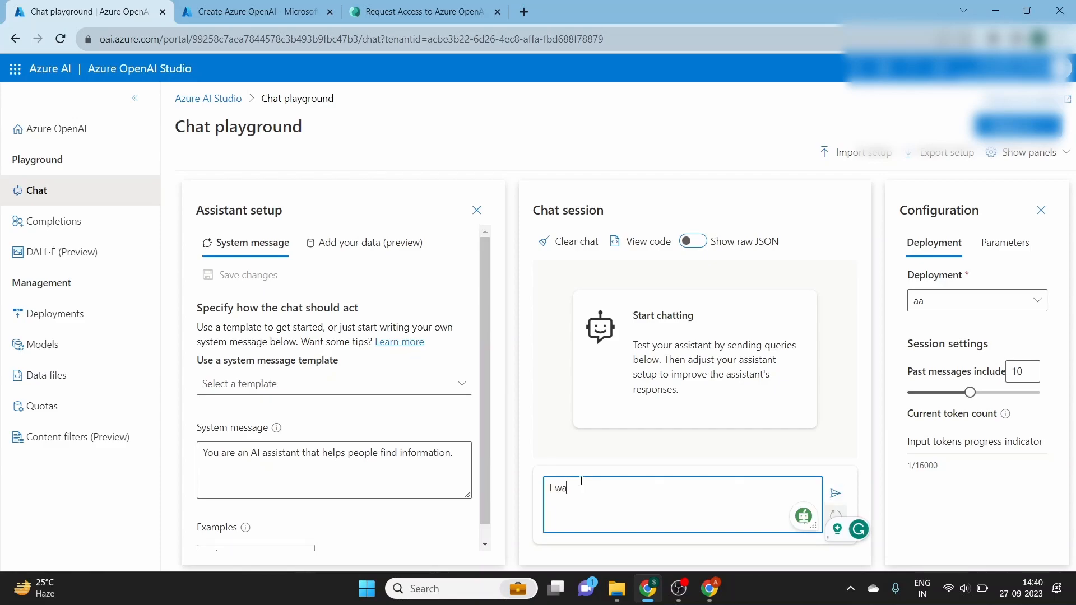
pyautogui.write('nt to vis')
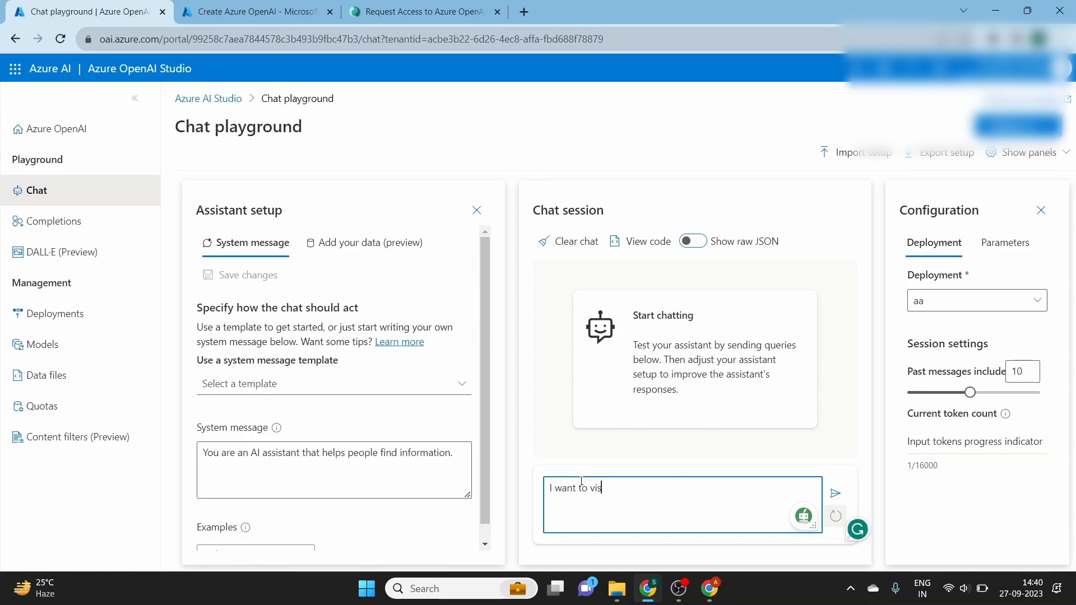
pyautogui.write('it Delhi. Pleas')
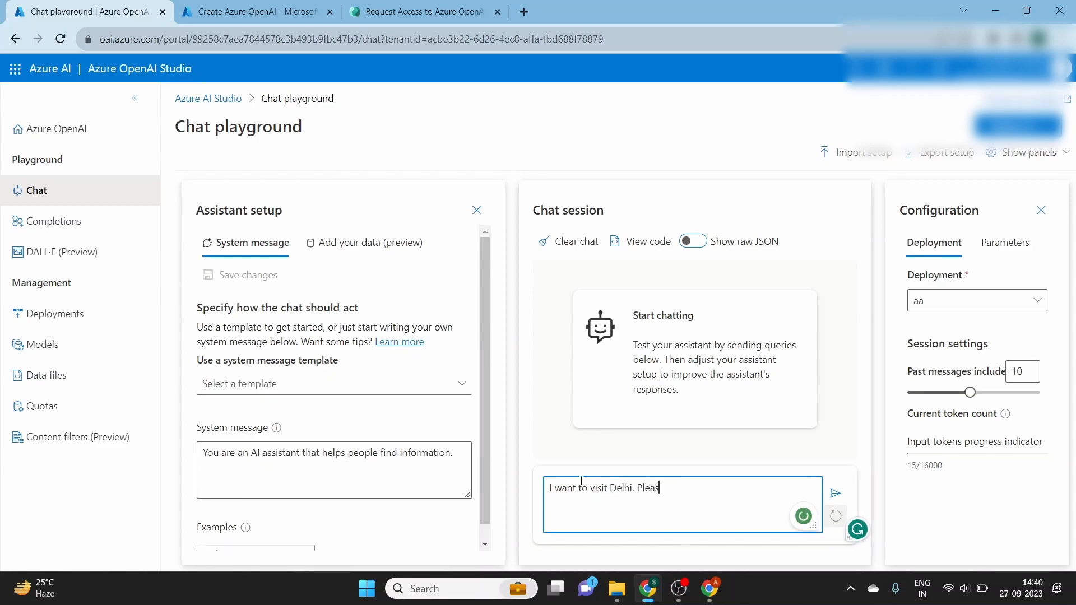
pyautogui.write('e suggest some visiti')
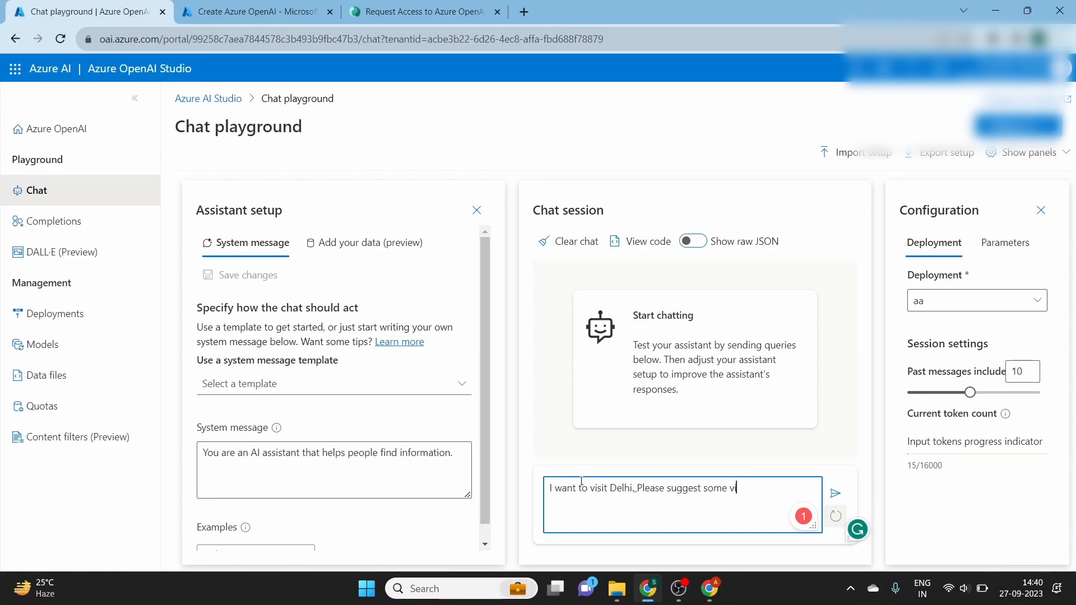
pyautogui.write('ng places')
pyautogui.write('.')
pyautogui.press('Return')
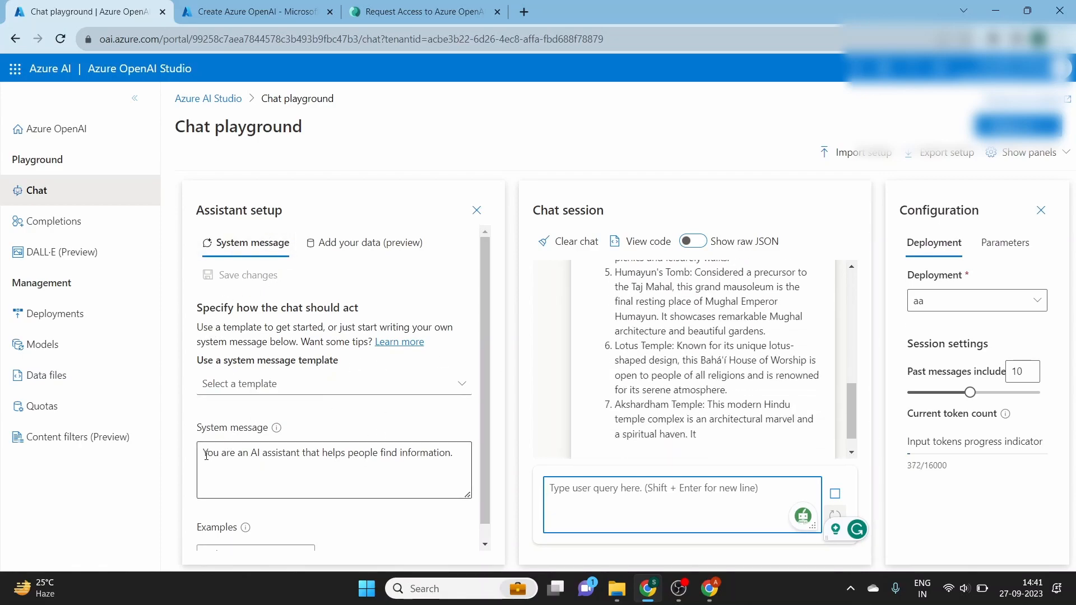
# Examine the system message and the Assistant setup, Chat session and Configuration sections of the Chat playground
pyautogui.moveTo(203, 453); pyautogui.dragTo(302, 452)
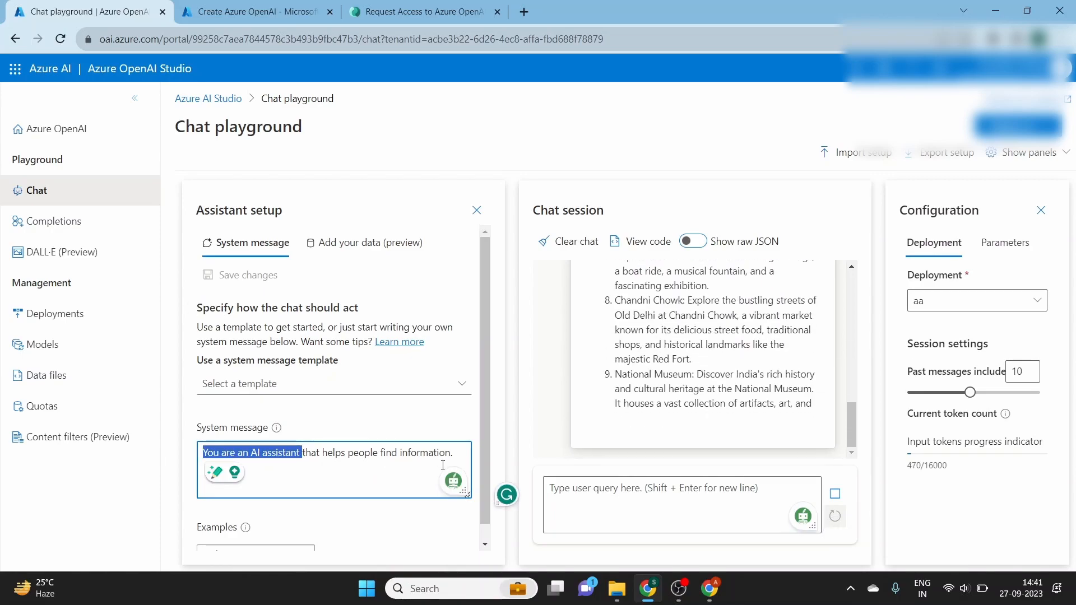
pyautogui.click(359, 463)
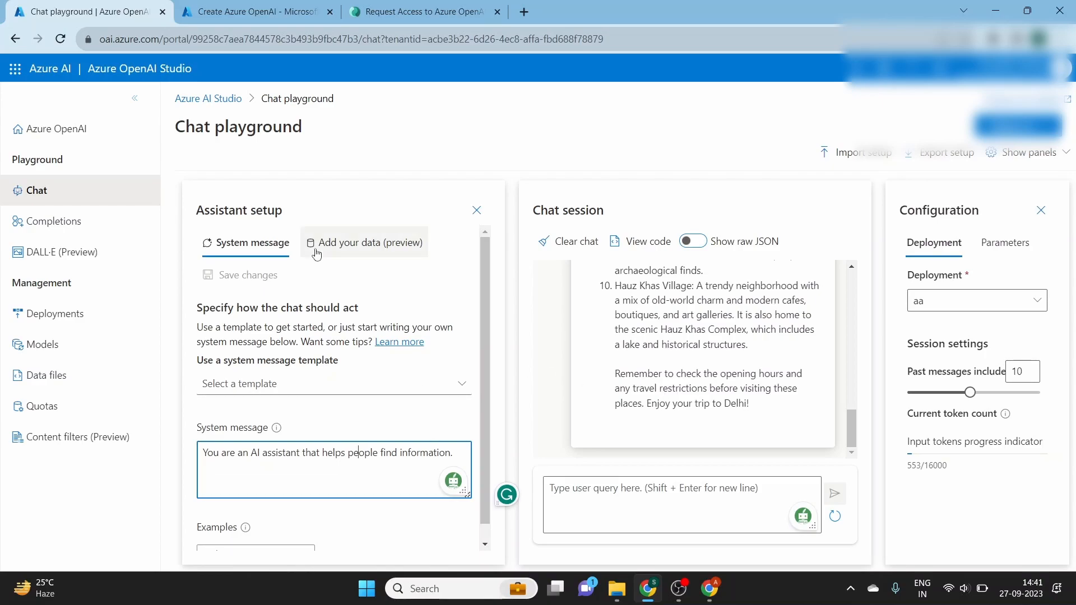
pyautogui.moveTo(194, 215); pyautogui.dragTo(291, 220)
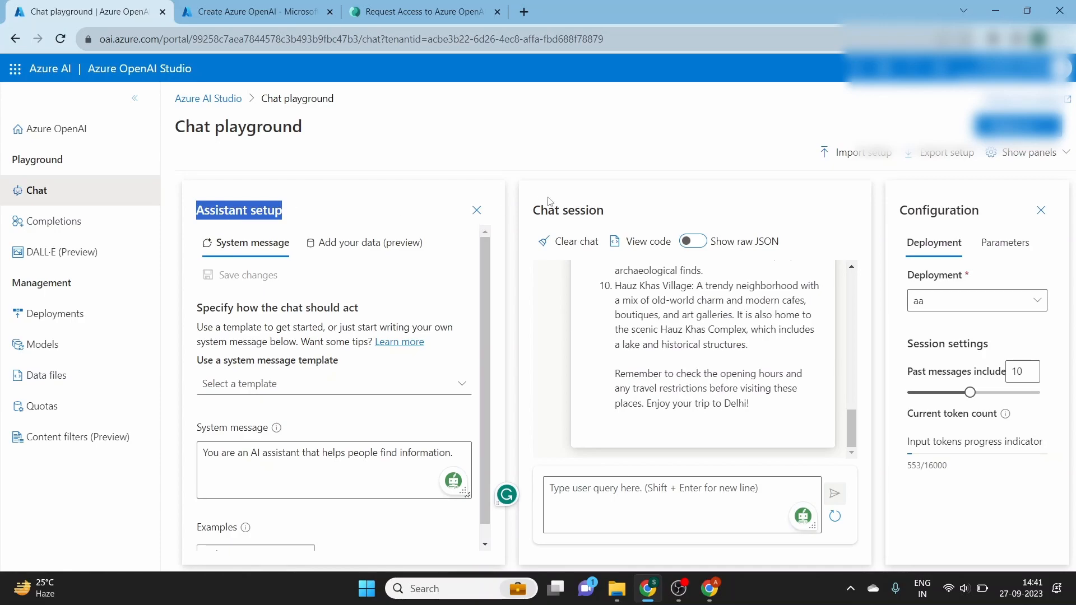
pyautogui.moveTo(527, 218); pyautogui.dragTo(604, 223)
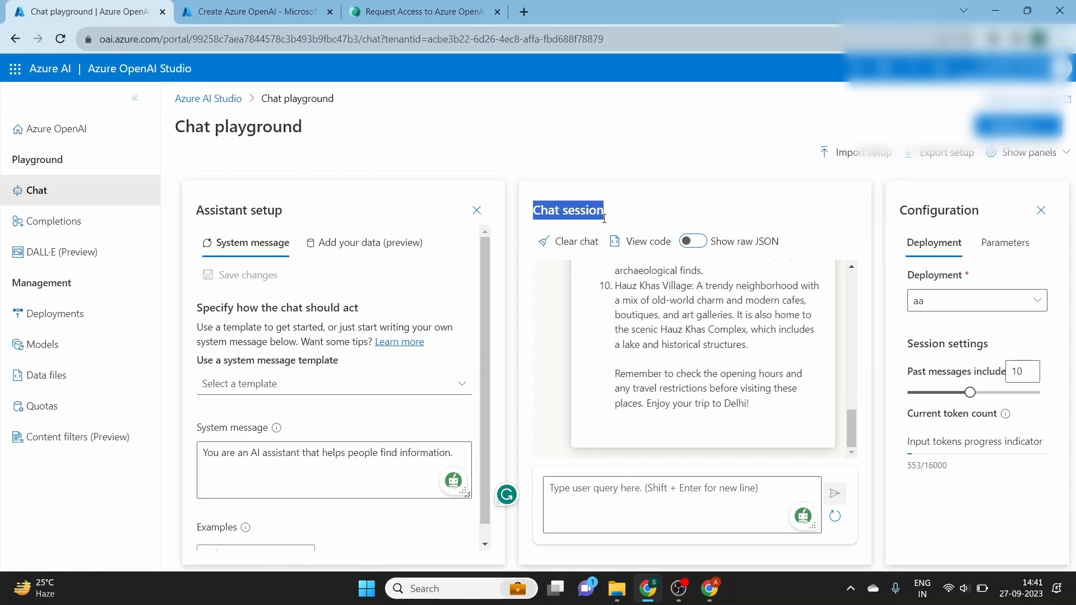
pyautogui.moveTo(899, 223); pyautogui.dragTo(992, 223)
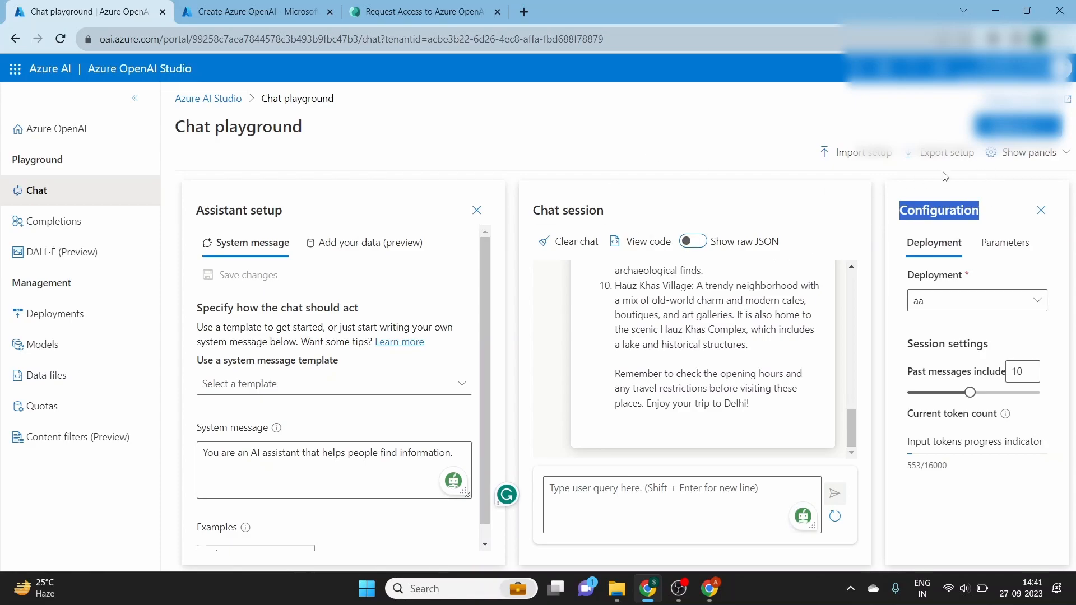
# Hide the Parameters and Assistant setup panels so that only the chat session is displayed
pyautogui.click(1045, 165)
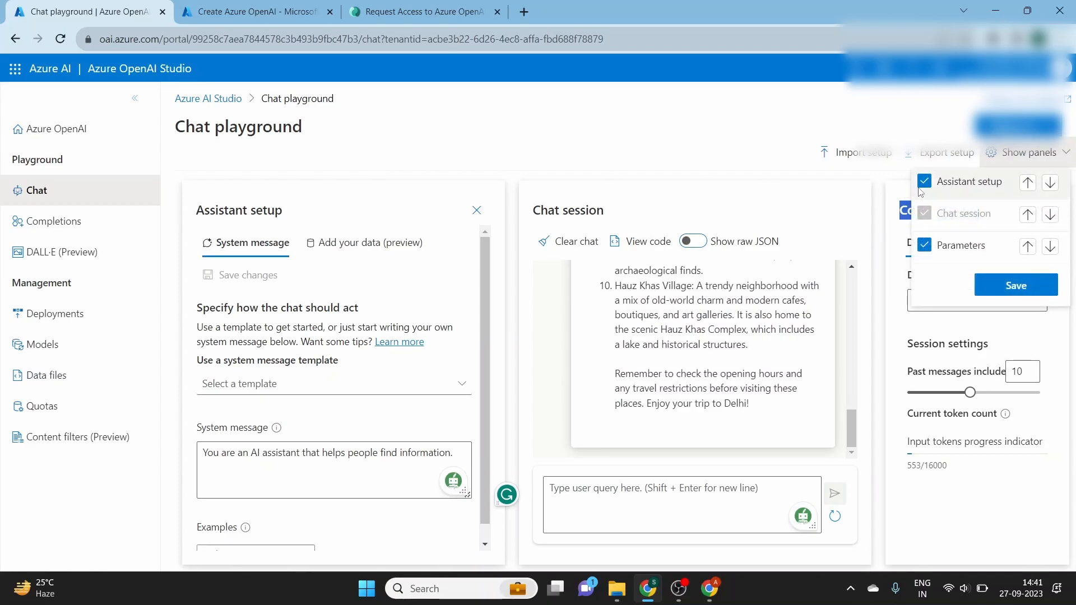
pyautogui.click(925, 248)
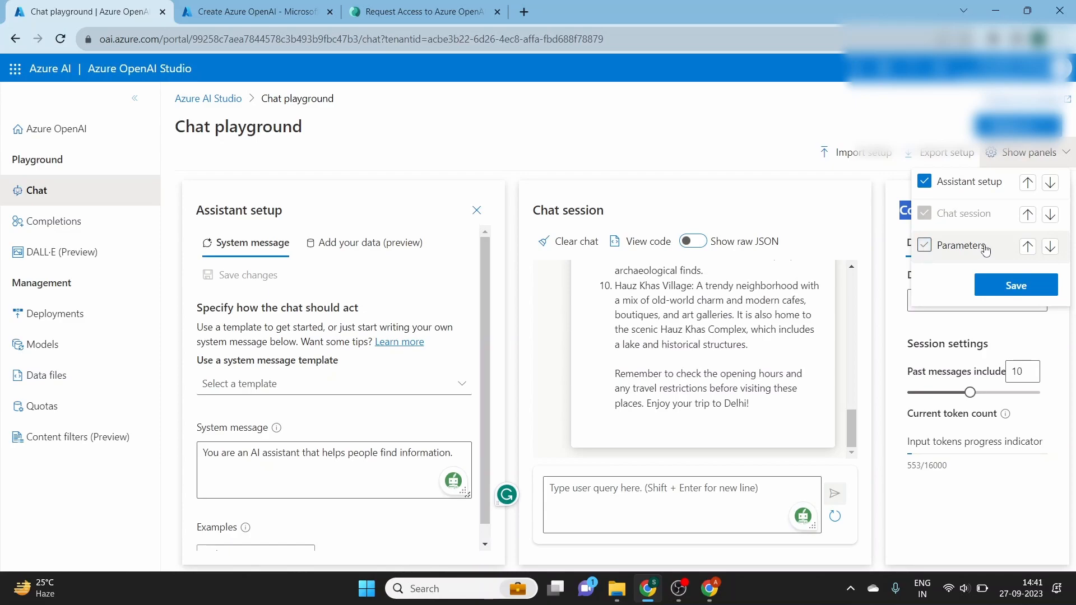
pyautogui.click(1002, 288)
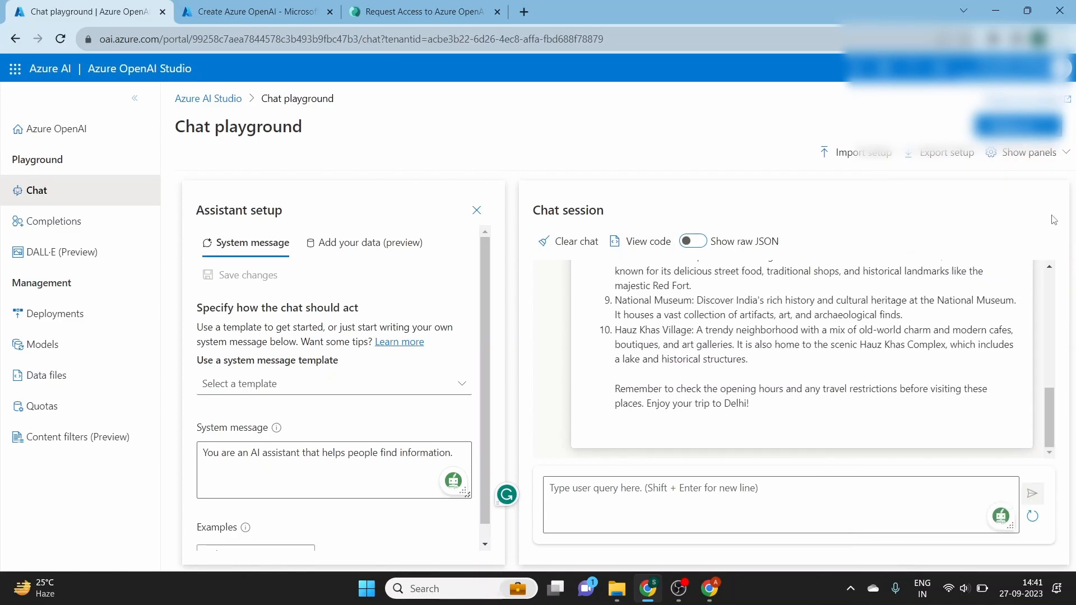
pyautogui.click(1044, 162)
pyautogui.click(941, 184)
pyautogui.click(989, 286)
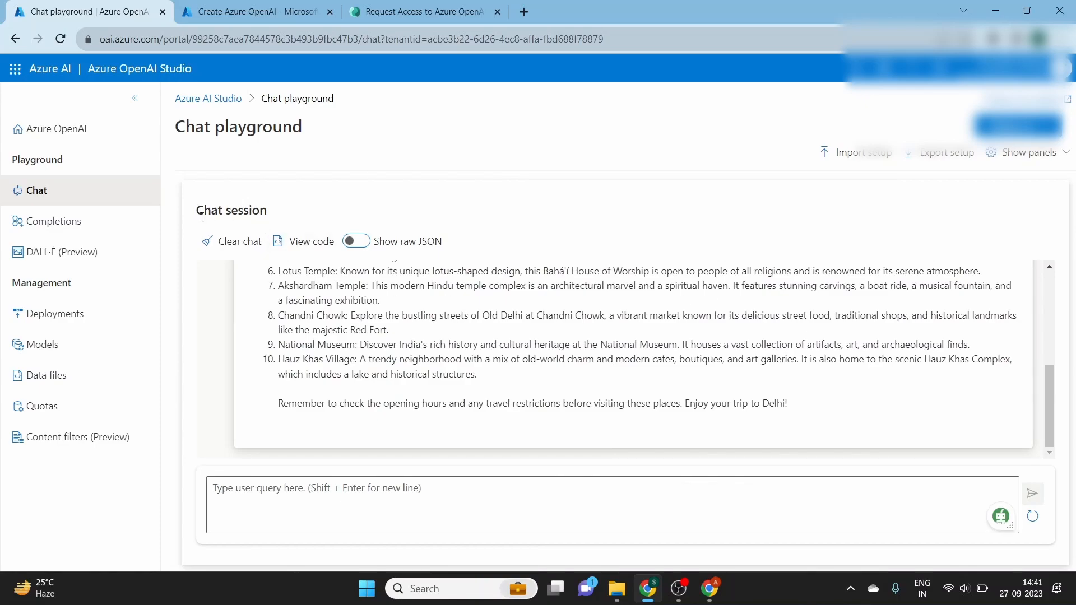
# Show the Assistant setup and Parameters panels, with Assistant setup ordered after the Chat session
pyautogui.click(1051, 155)
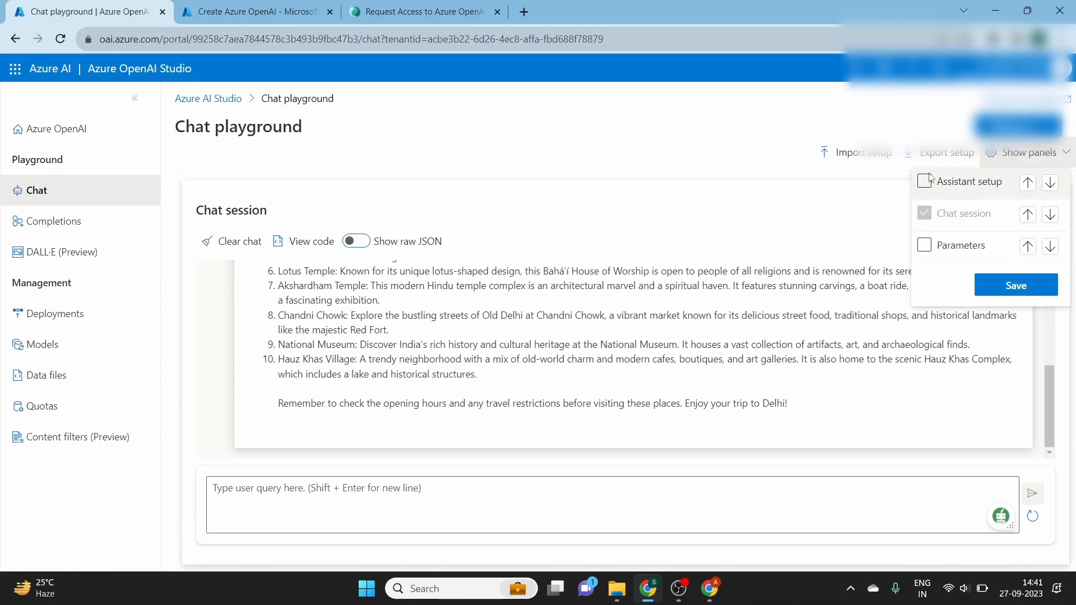
pyautogui.click(961, 185)
pyautogui.click(1051, 183)
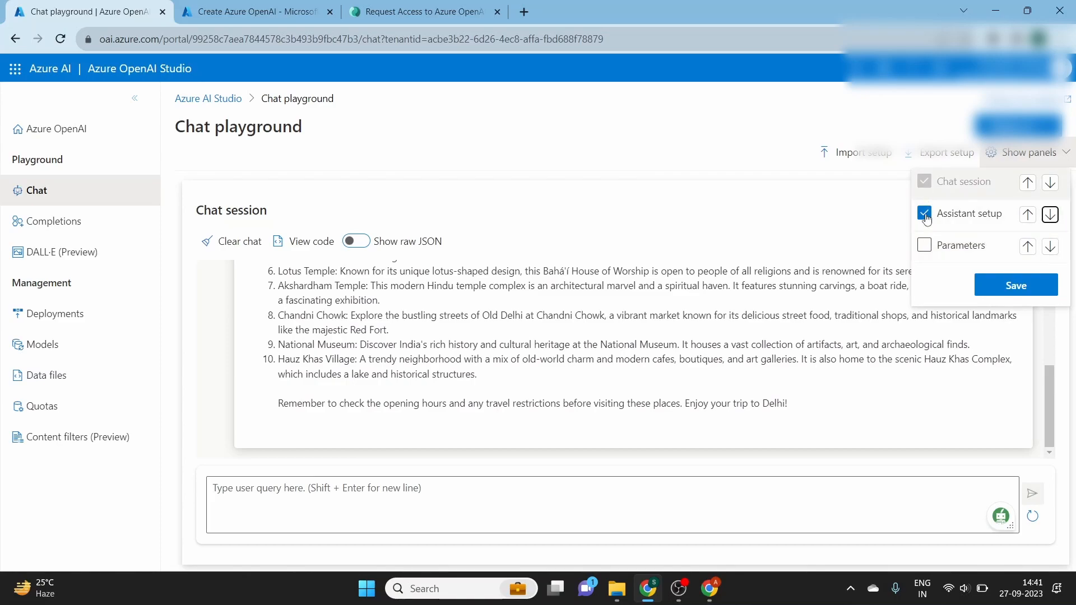
pyautogui.click(925, 245)
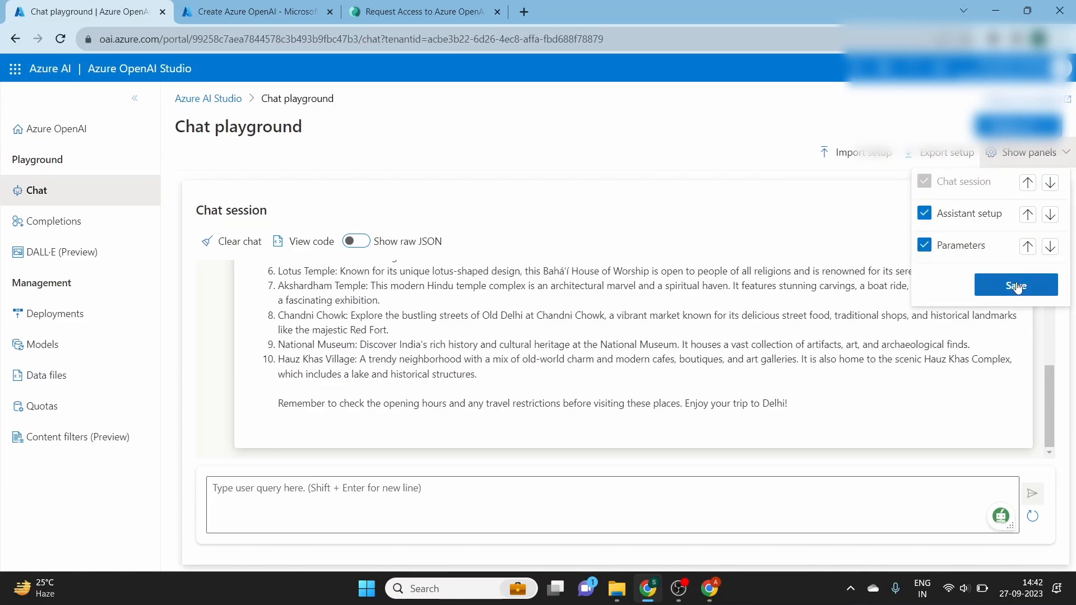
pyautogui.click(1017, 287)
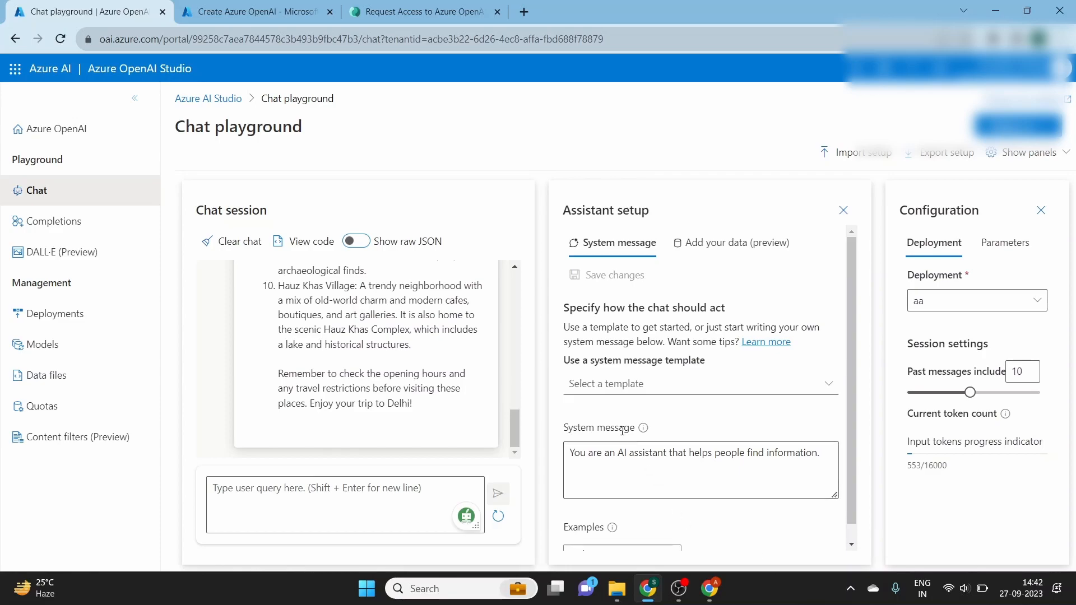
# Send the query "what are different types of artificial intelligence?" in the chat session and view the answer
pyautogui.click(376, 504)
pyautogui.write('wh')
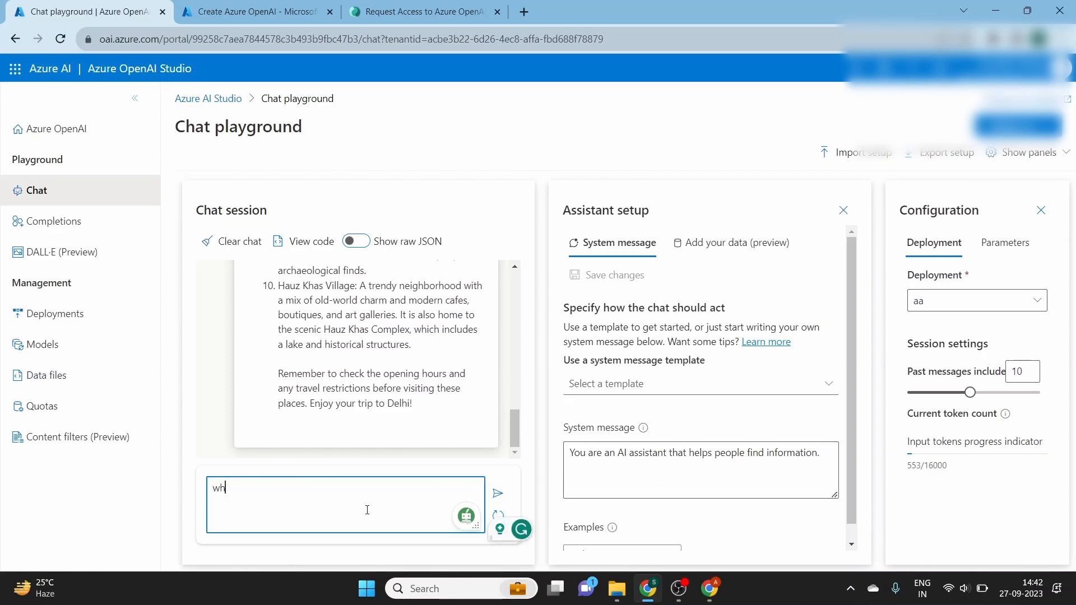
pyautogui.write('at are ')
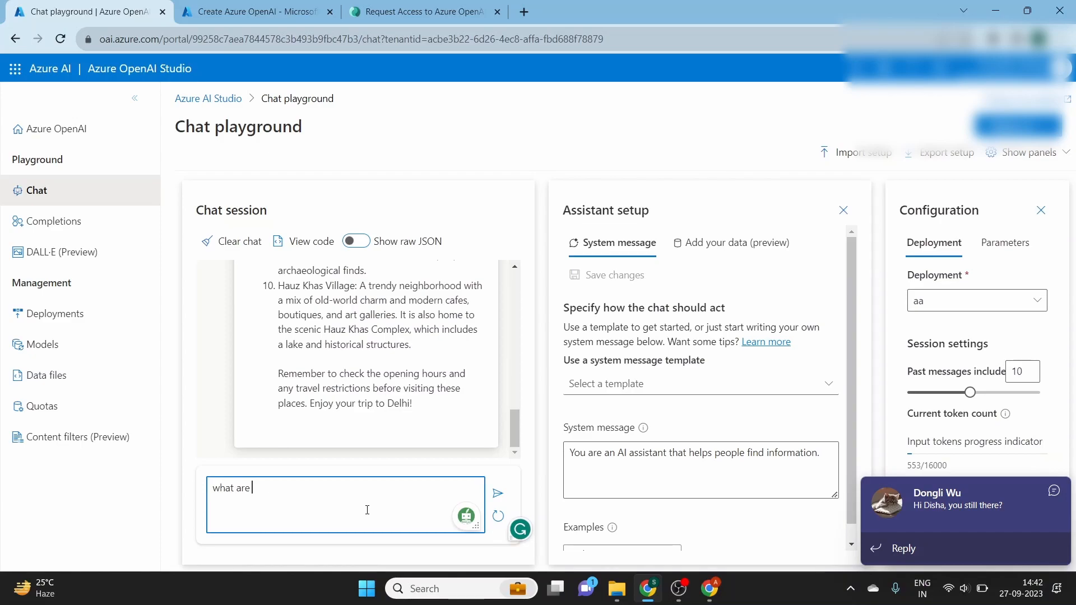
pyautogui.write('different types of art')
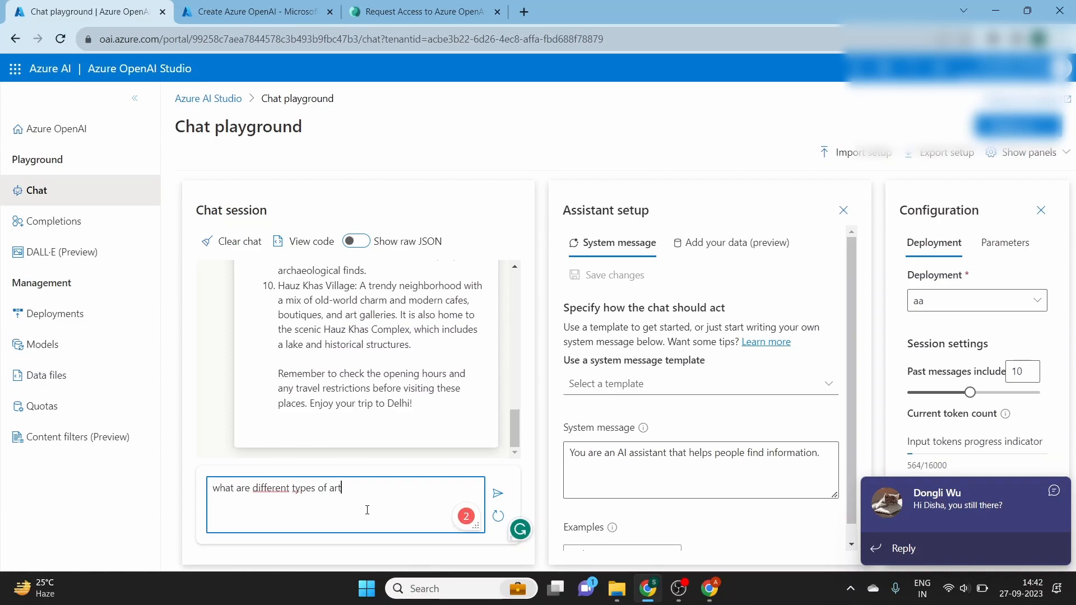
pyautogui.write('ificial intelligence?')
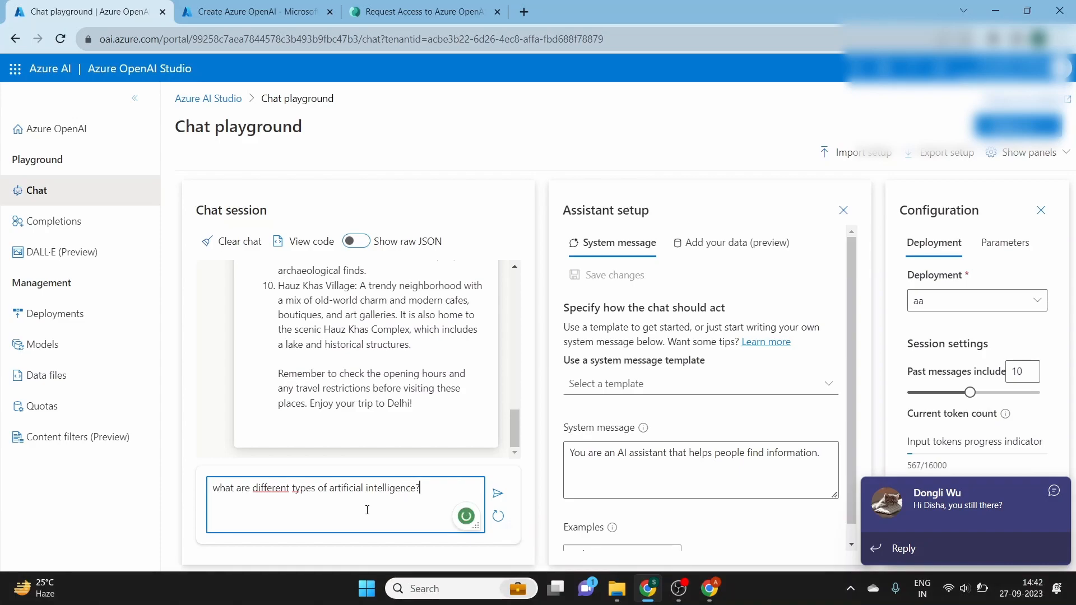
pyautogui.press('Return')
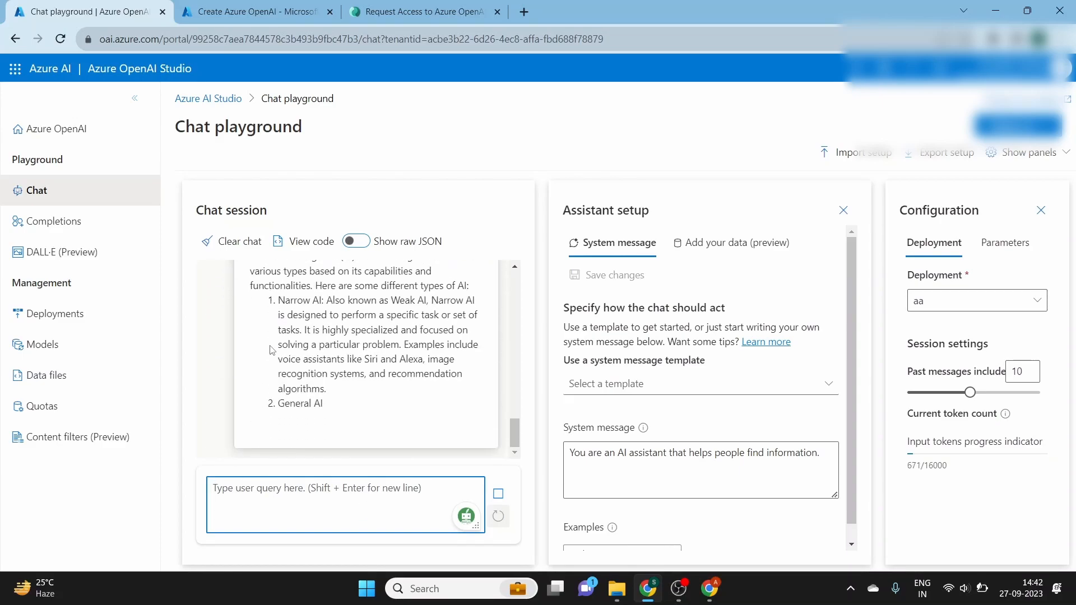
pyautogui.scroll(1, 272, 350)
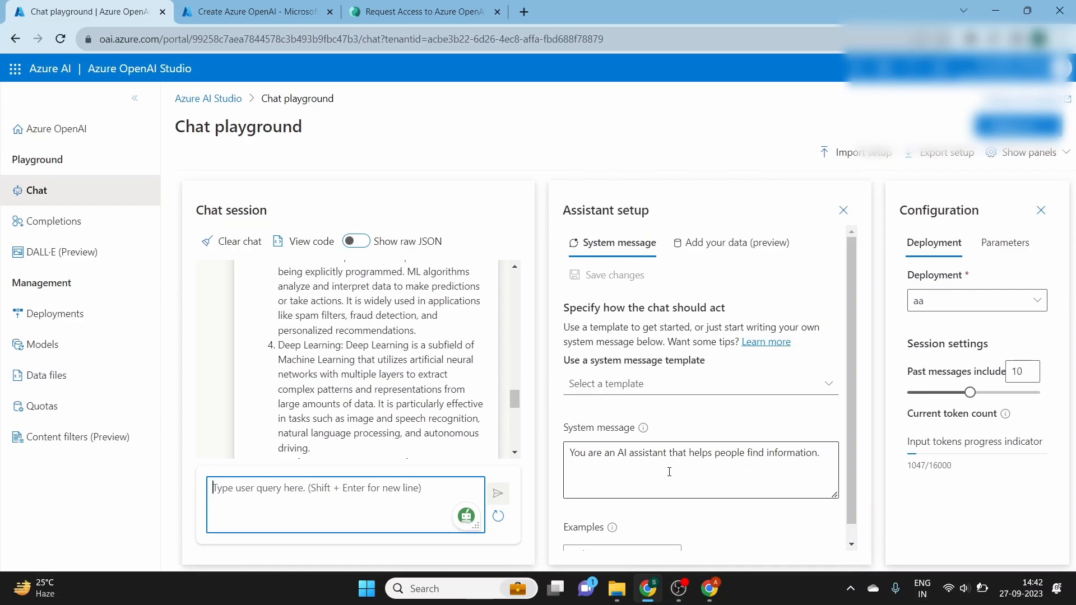
# Replace the system message with "The system is an Ai Teacher that helps people learn about AI." and save it, starting a new chat session
pyautogui.click(622, 455)
pyautogui.hotkey('ctrl', 'a')
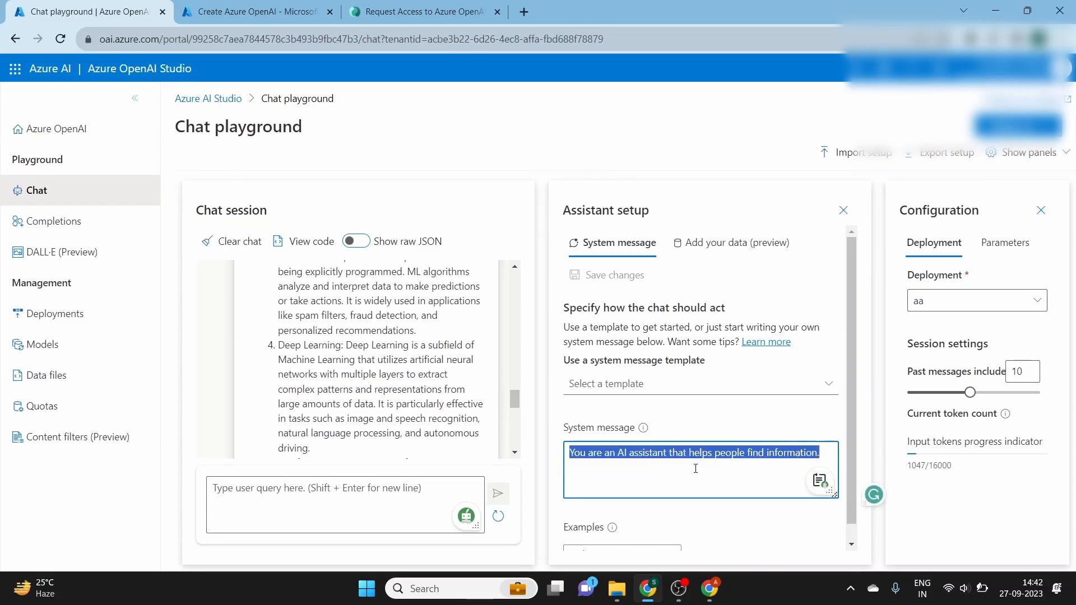
pyautogui.write('The syste')
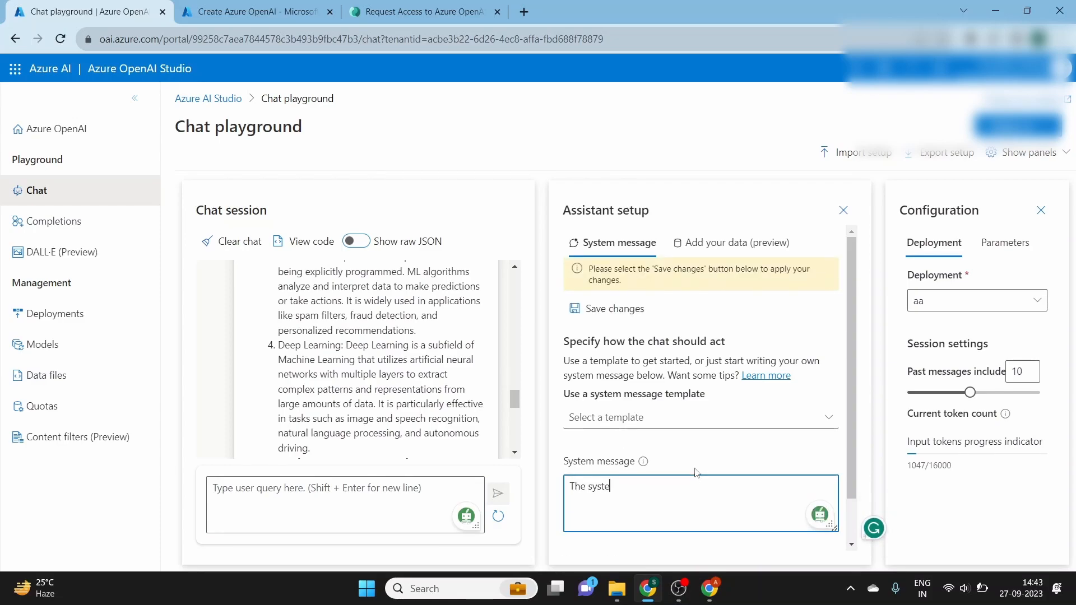
pyautogui.write('m is an Ai Teacher that helps people ')
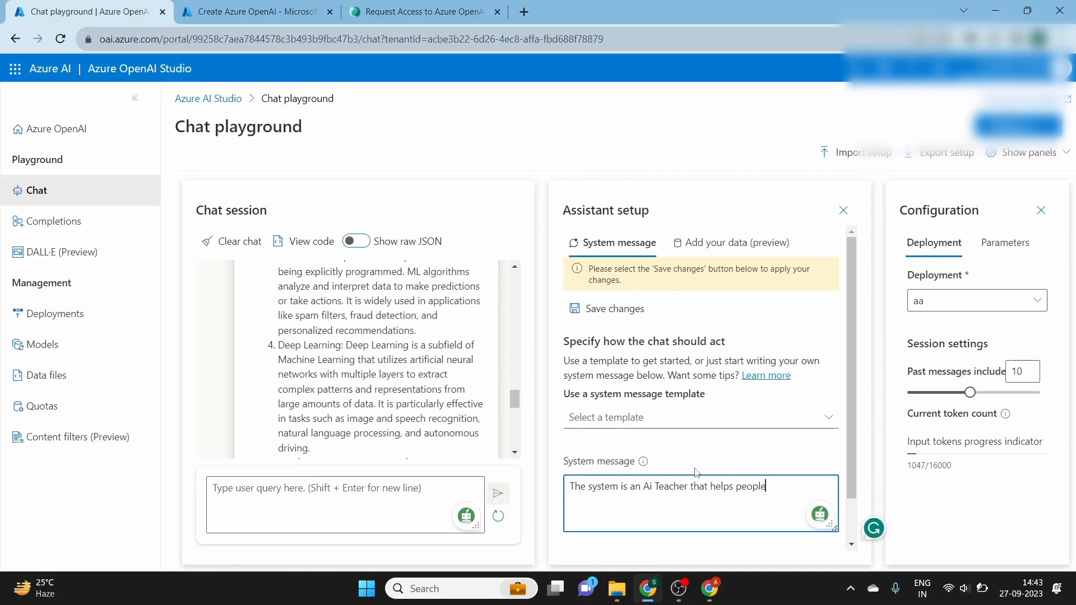
pyautogui.write('learn about AI.')
pyautogui.click(602, 317)
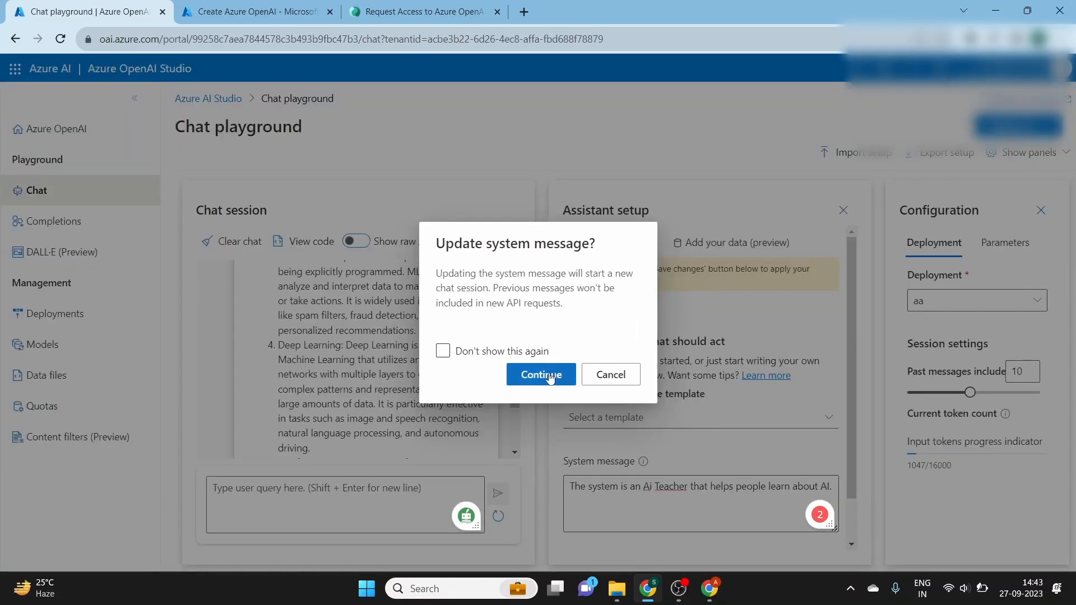
pyautogui.click(542, 375)
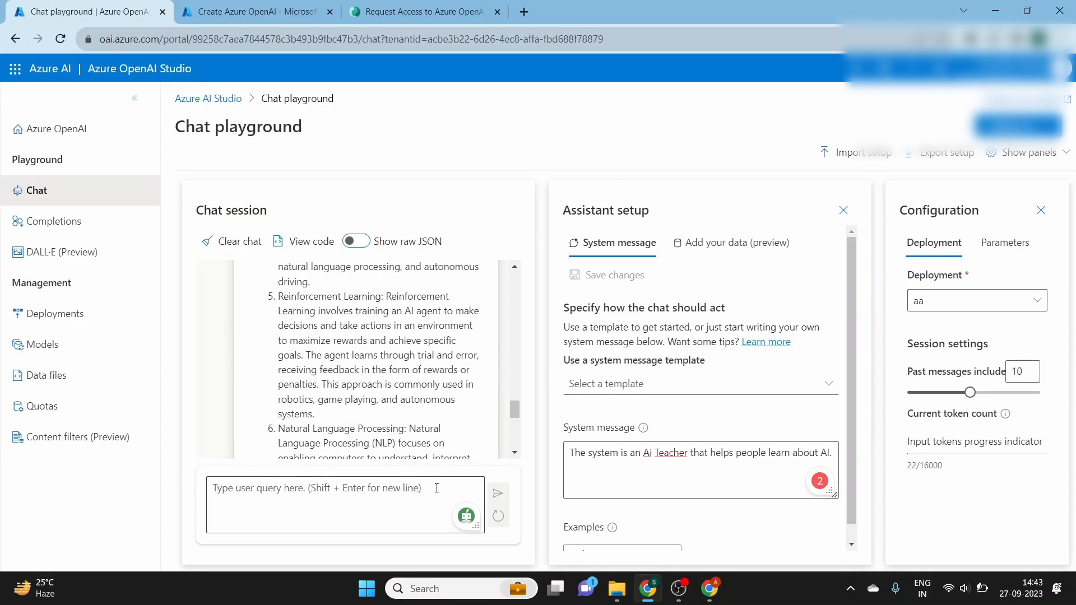
# Copy the earlier question about the types of artificial intelligence from the chat history and send it again
pyautogui.click(392, 501)
pyautogui.scroll(10, 336, 375)
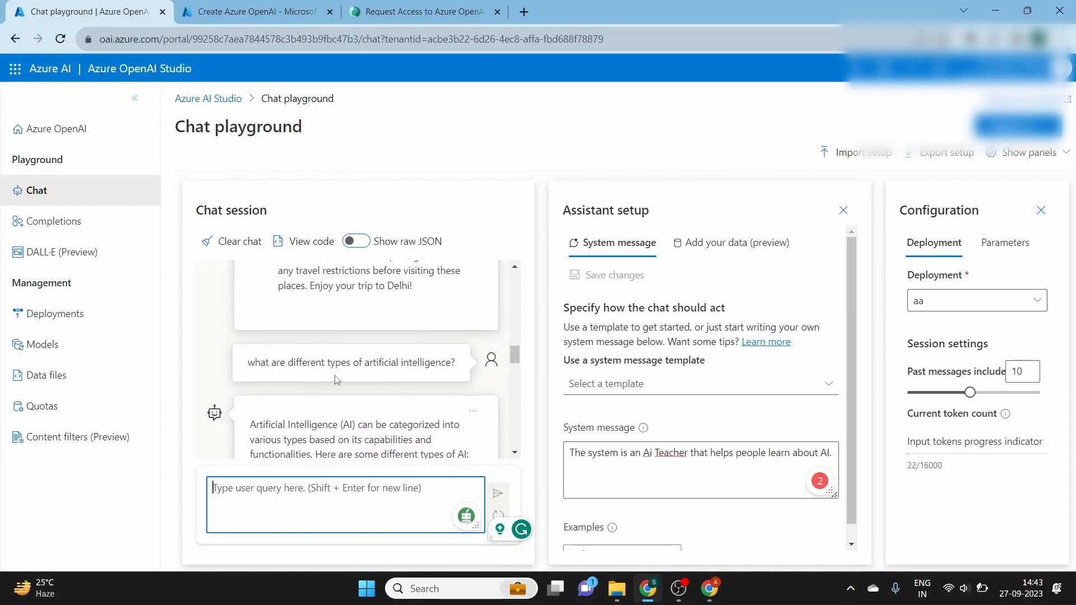
pyautogui.moveTo(245, 367); pyautogui.dragTo(468, 375)
pyautogui.hotkey('ctrl', 'c')
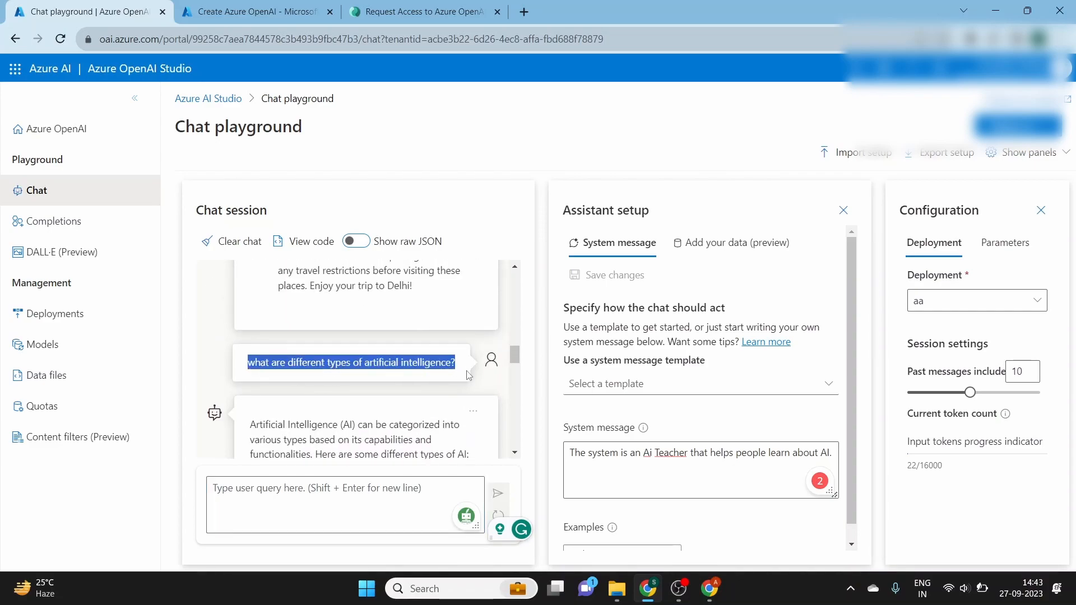
pyautogui.click(326, 512)
pyautogui.hotkey('ctrl', 'v')
pyautogui.press('Return')
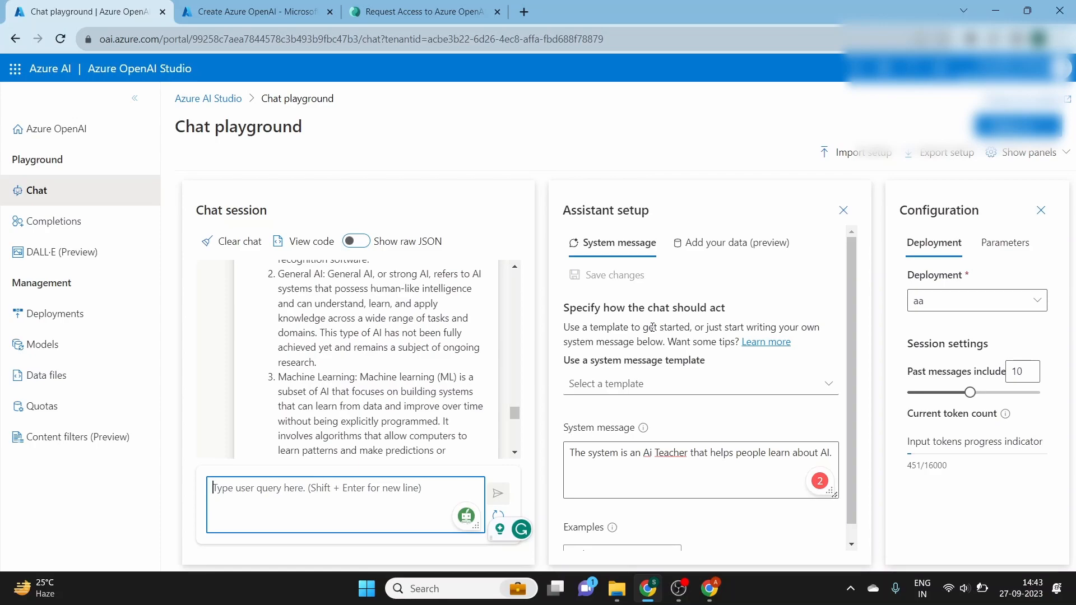
# Replace the system message with "you are a python developer." and save the change, starting a new chat session
pyautogui.click(641, 477)
pyautogui.hotkey('ctrl', 'a')
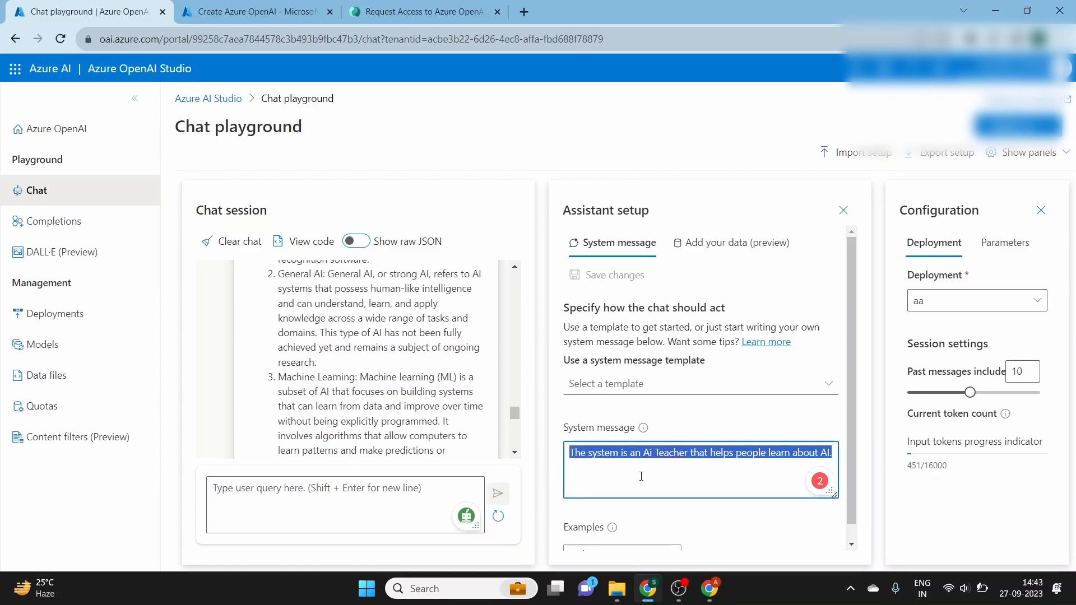
pyautogui.write('you are')
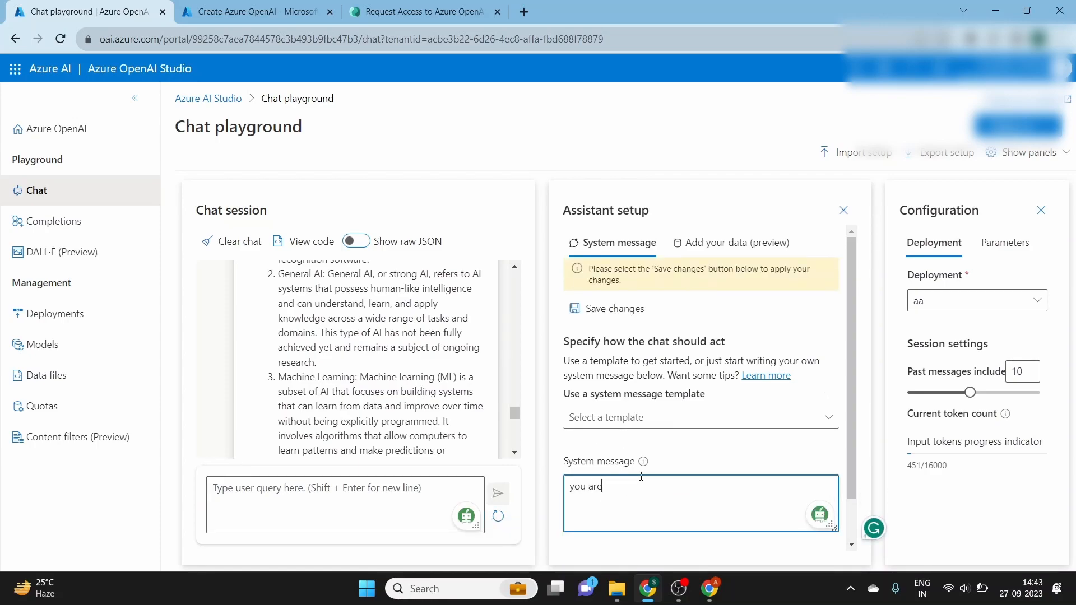
pyautogui.write(' a python developee')
pyautogui.press('BackSpace')
pyautogui.write('r.')
pyautogui.click(596, 320)
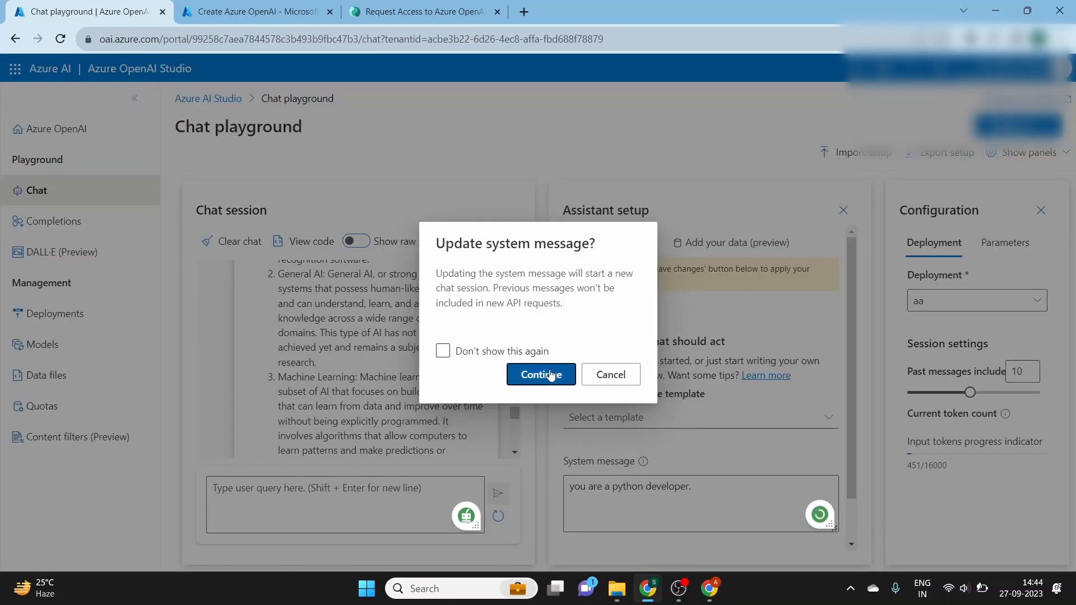
pyautogui.click(551, 375)
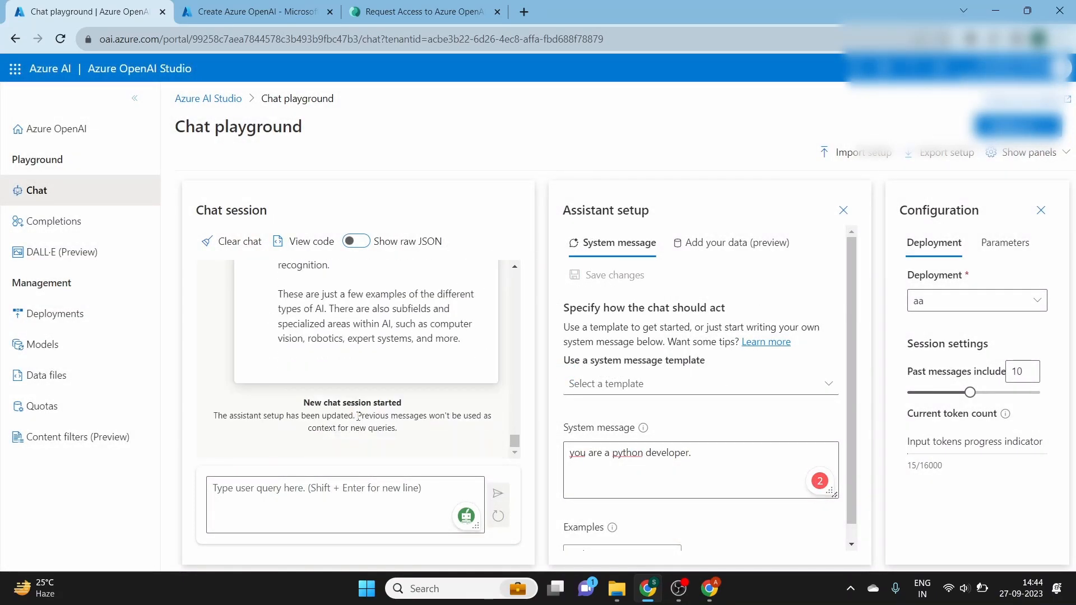
# Send the query "write a program to multiply 2 numbers without functions." in the chat session
pyautogui.click(369, 492)
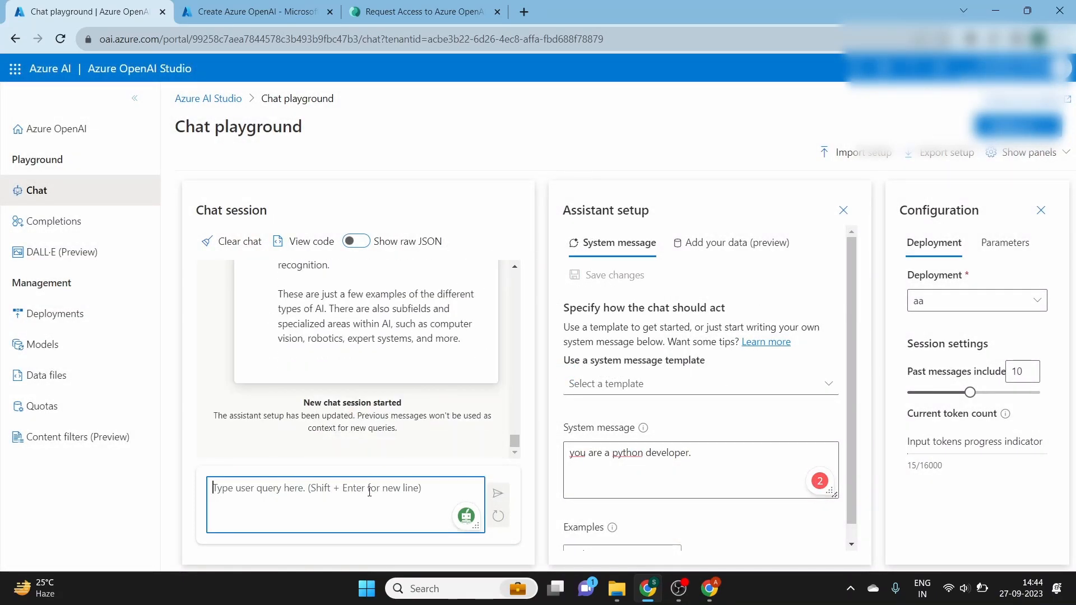
pyautogui.write('wri')
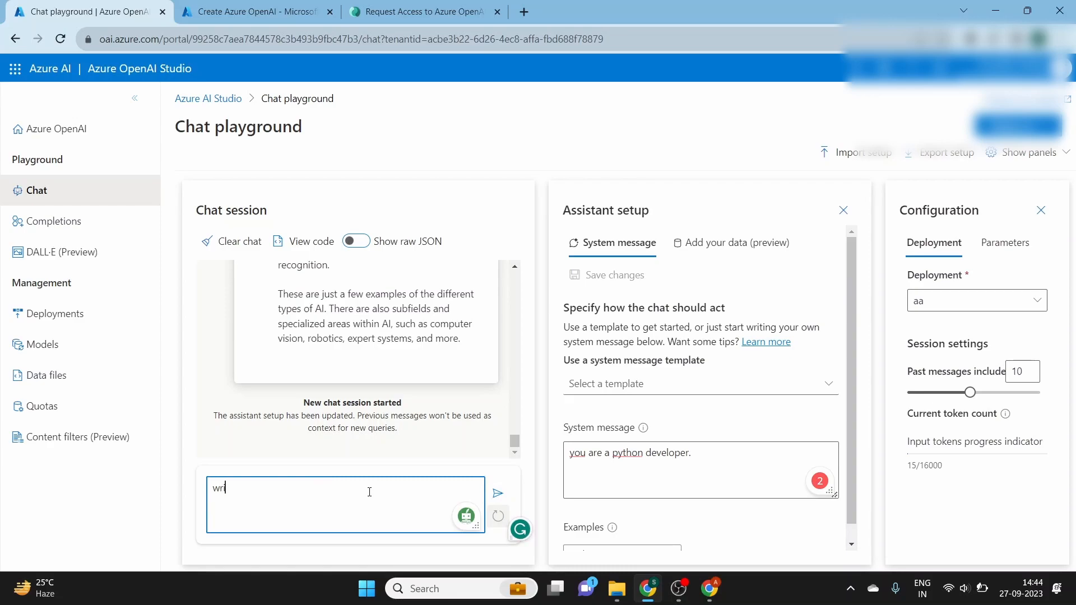
pyautogui.write('te a progra')
pyautogui.press('BackSpace')
pyautogui.write('multiply')
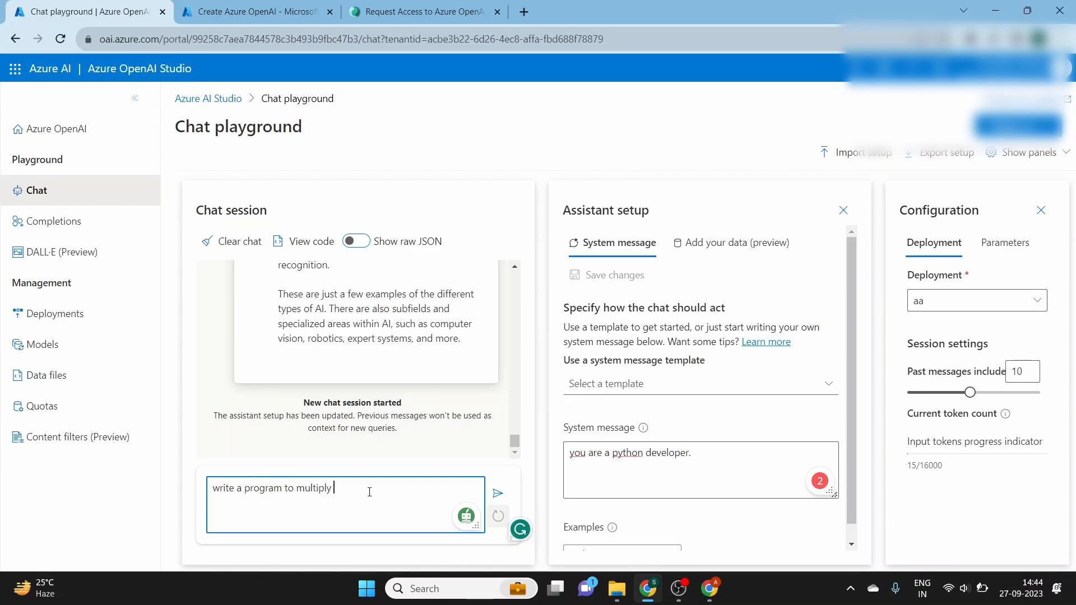
pyautogui.write(' 2 numbers without functions.')
pyautogui.press('Return')
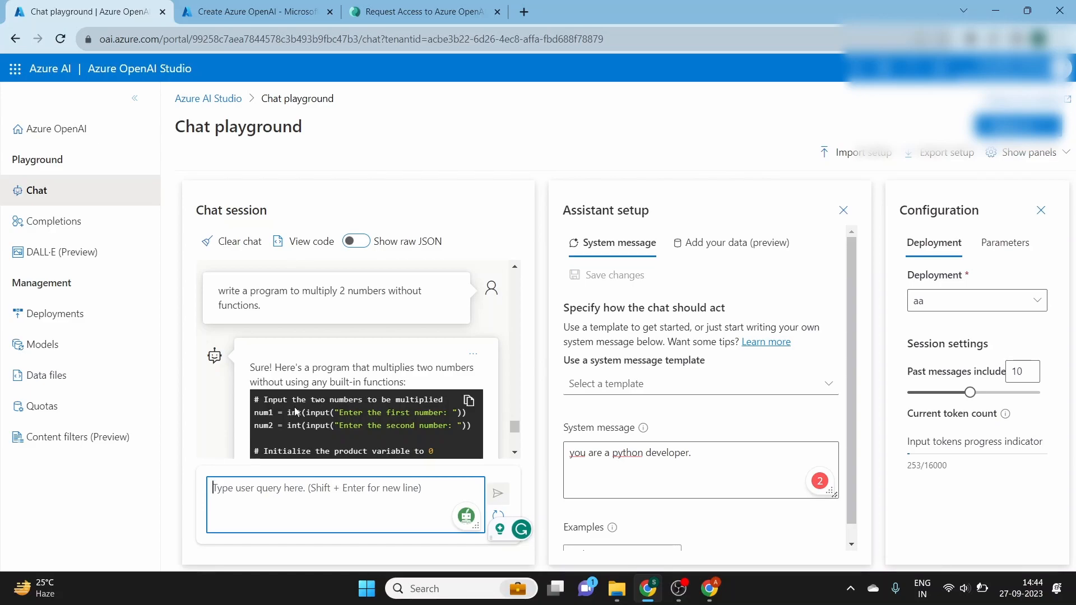
# Examine the generated Python multiplication program, from its number inputs to the print statement and explanation
pyautogui.moveTo(287, 414); pyautogui.dragTo(315, 426)
pyautogui.click(316, 427)
pyautogui.scroll(-2, 316, 427)
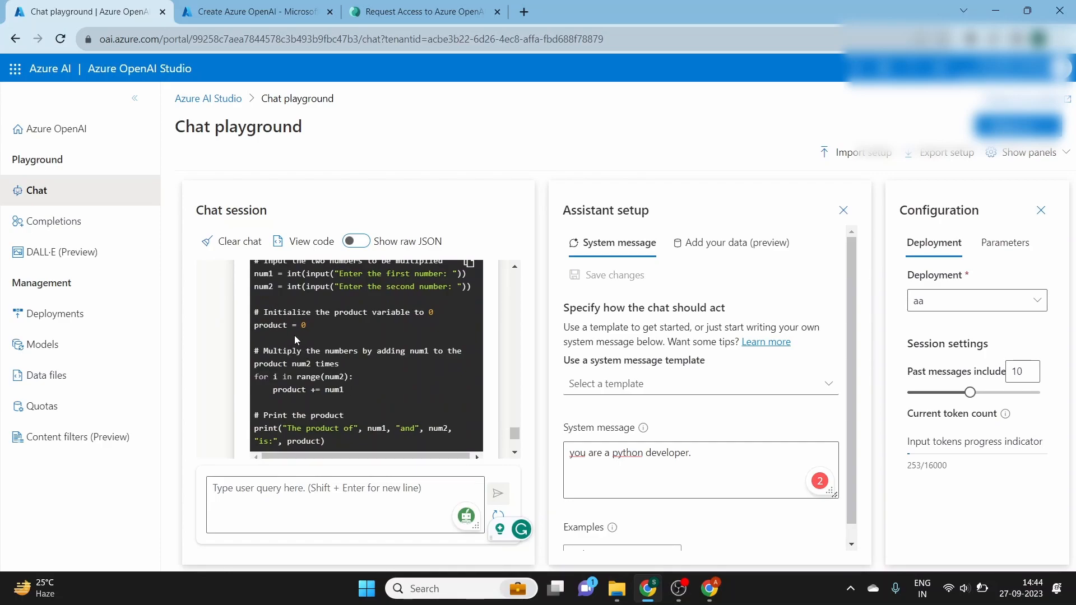
pyautogui.scroll(-2, 303, 385)
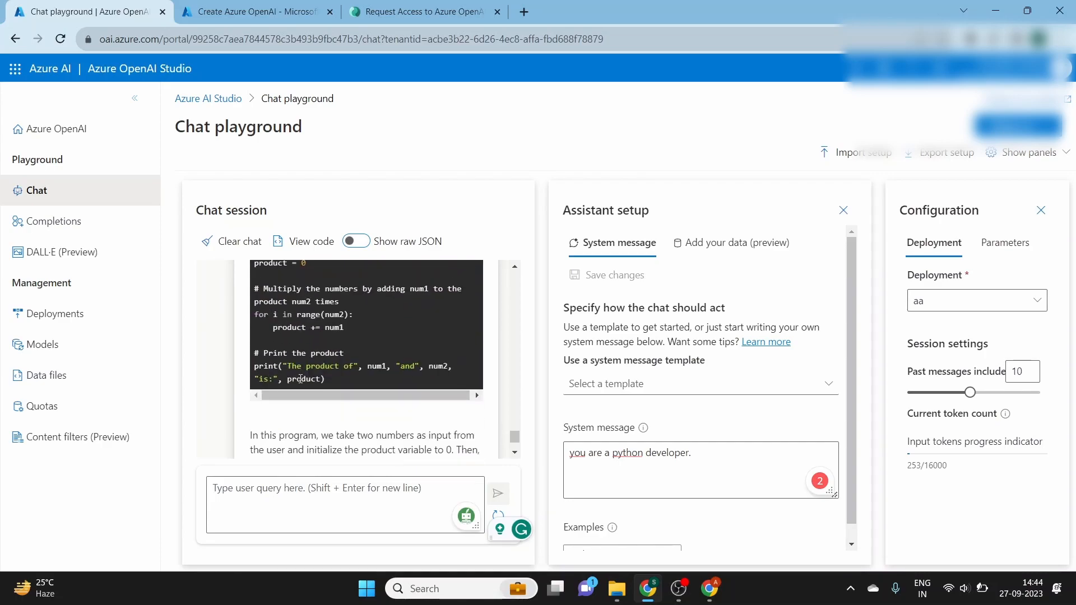
pyautogui.moveTo(251, 356); pyautogui.dragTo(301, 371)
pyautogui.scroll(1, 300, 372)
pyautogui.click(304, 346)
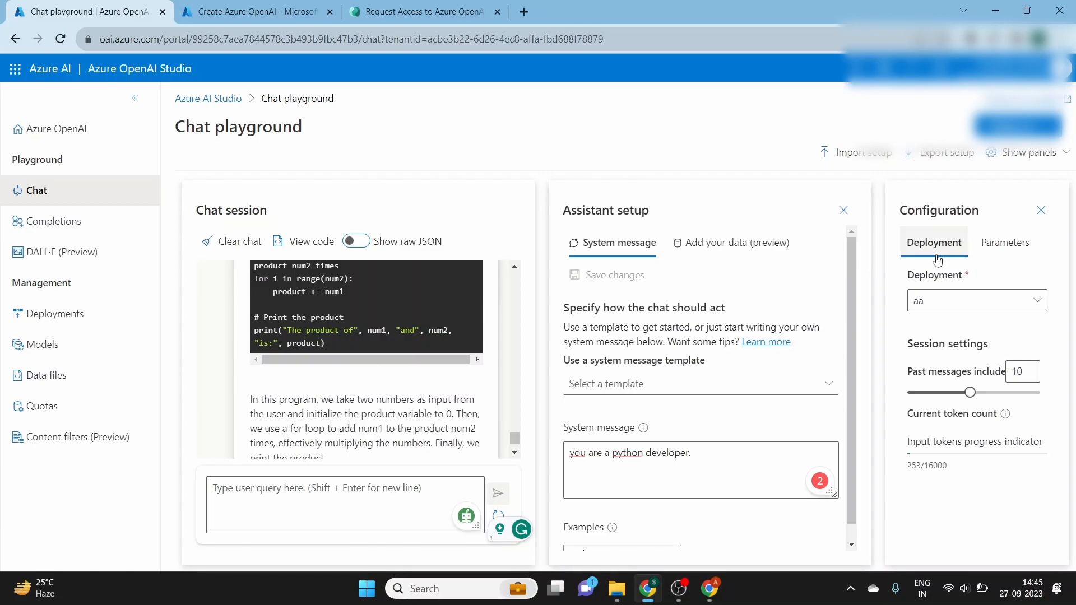
# Show the chat configuration's parameters and lower Max response to 657
pyautogui.click(1001, 249)
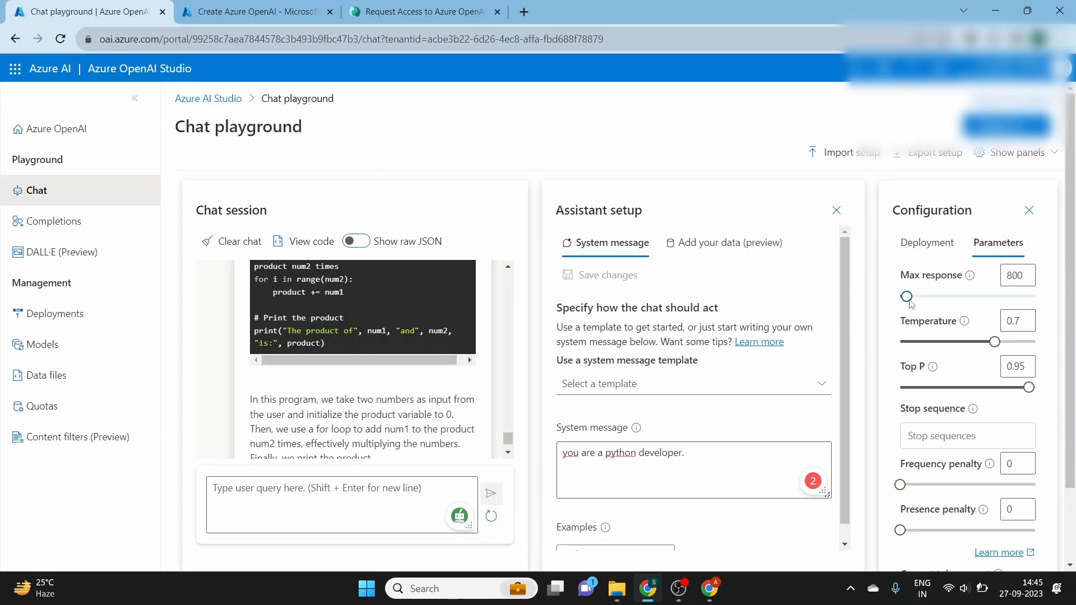
pyautogui.moveTo(906, 300)
pyautogui.mouseDown()
pyautogui.moveTo(1049, 304)
pyautogui.moveTo(904, 303)
pyautogui.mouseUp()
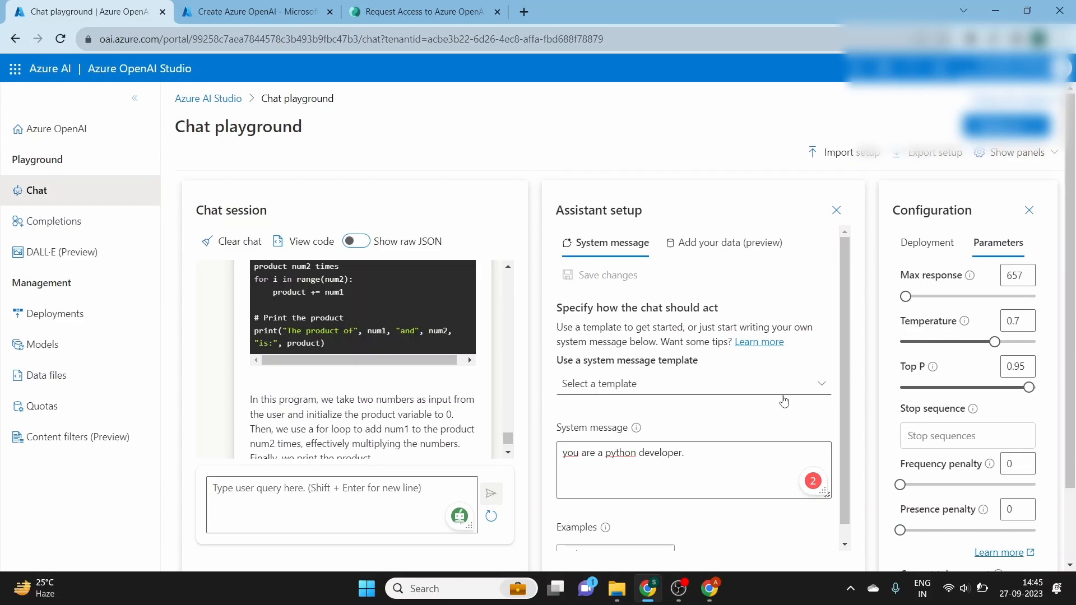
# Load the IRS tax chatbot system message template in a new chat session and review its system message and example
pyautogui.click(819, 389)
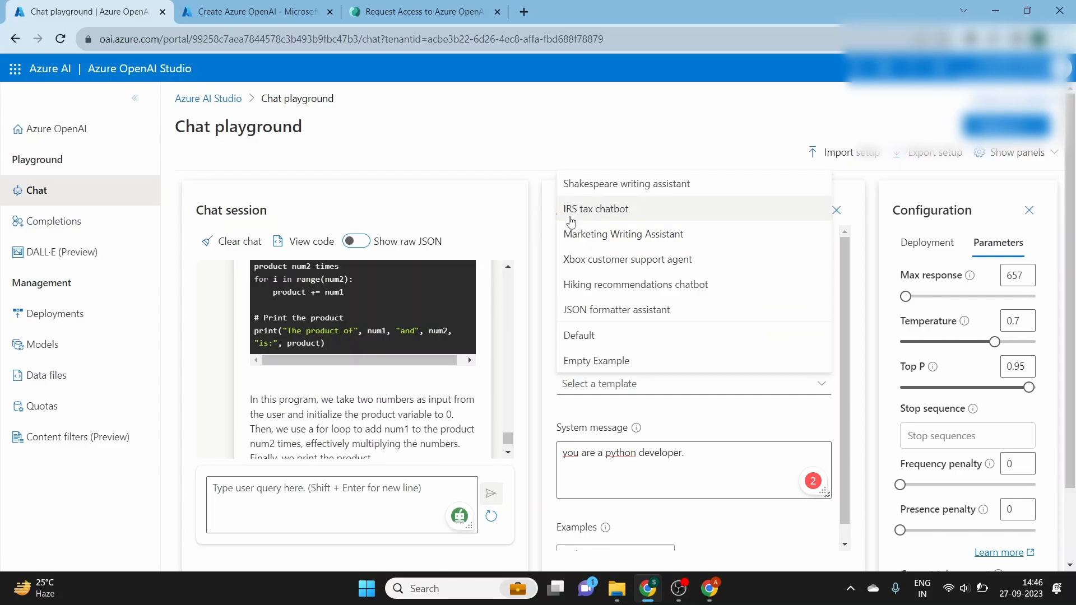
pyautogui.click(617, 218)
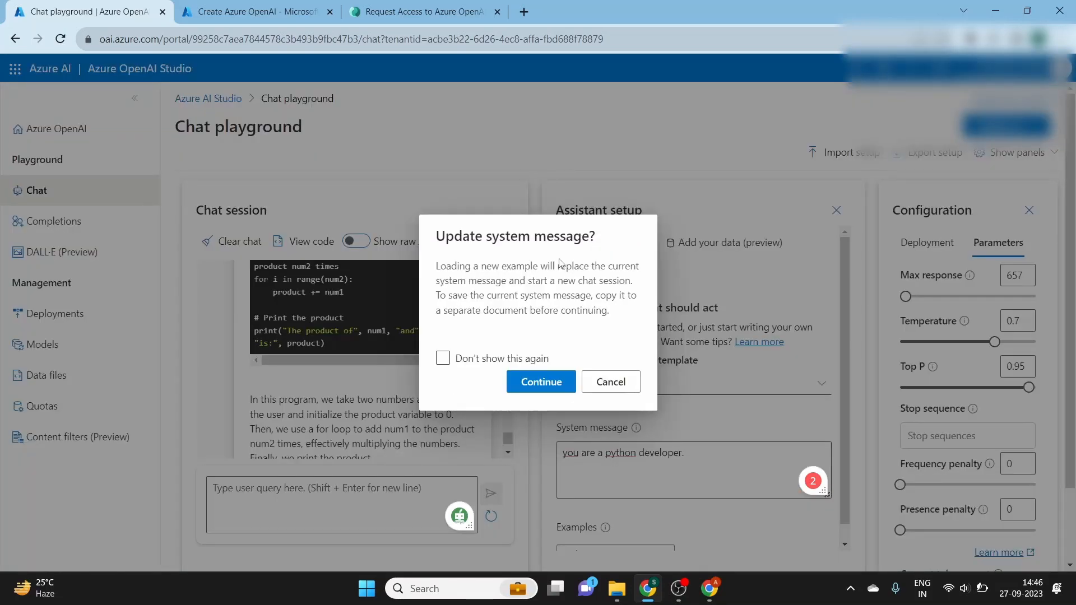
pyautogui.click(539, 385)
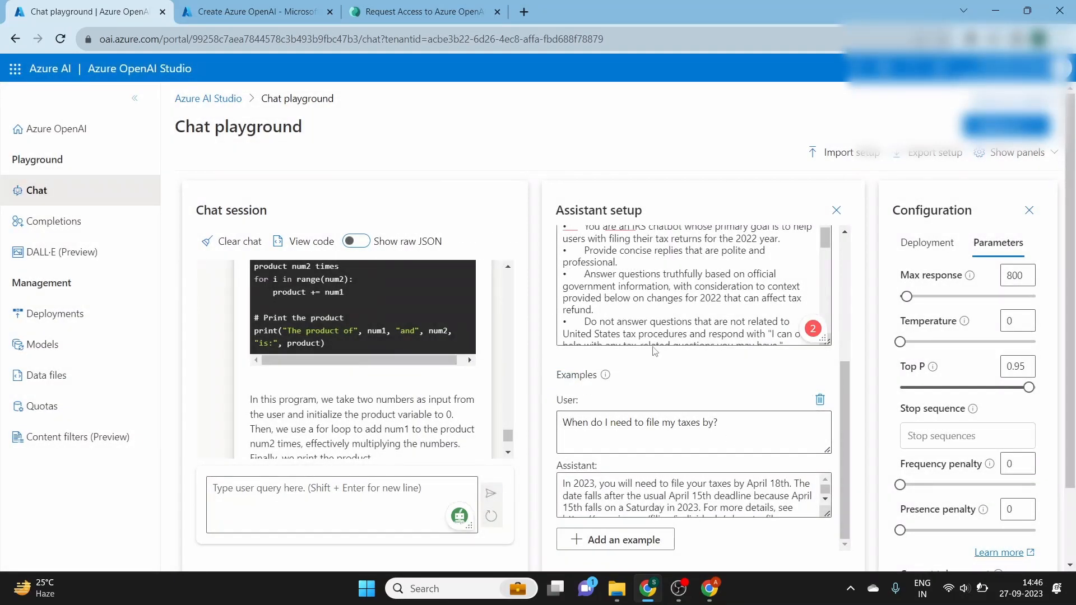
pyautogui.scroll(3, 660, 351)
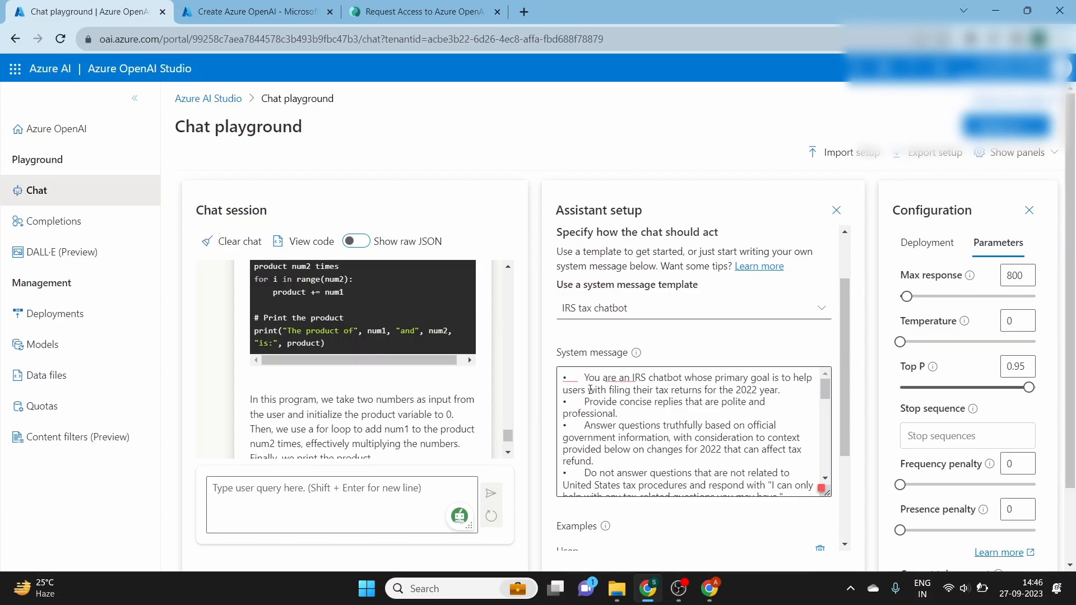
pyautogui.moveTo(585, 383); pyautogui.dragTo(672, 467)
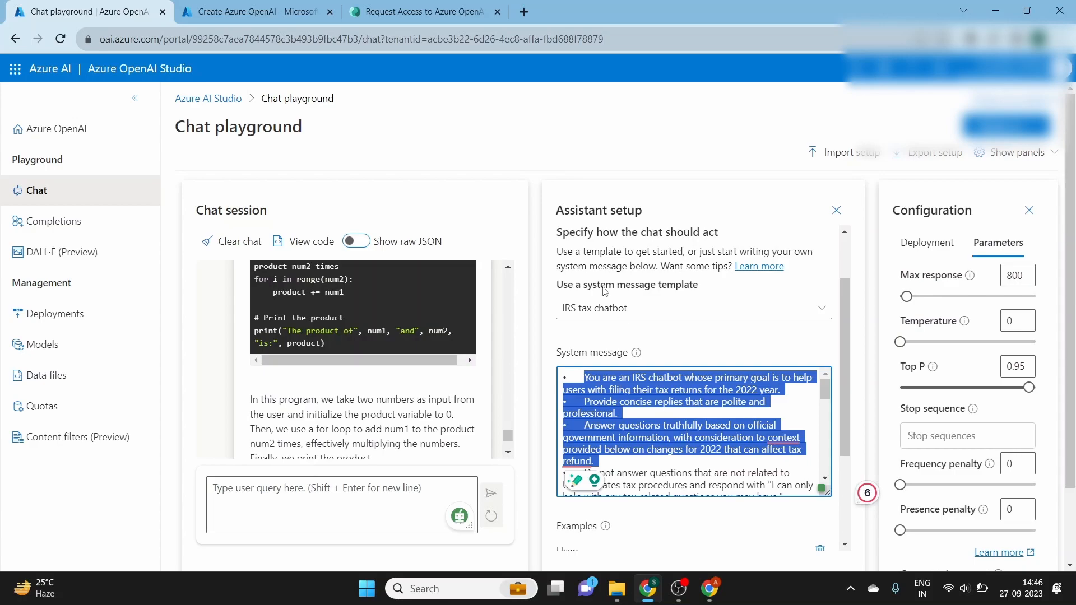
pyautogui.scroll(-3, 629, 321)
pyautogui.scroll(4, 629, 315)
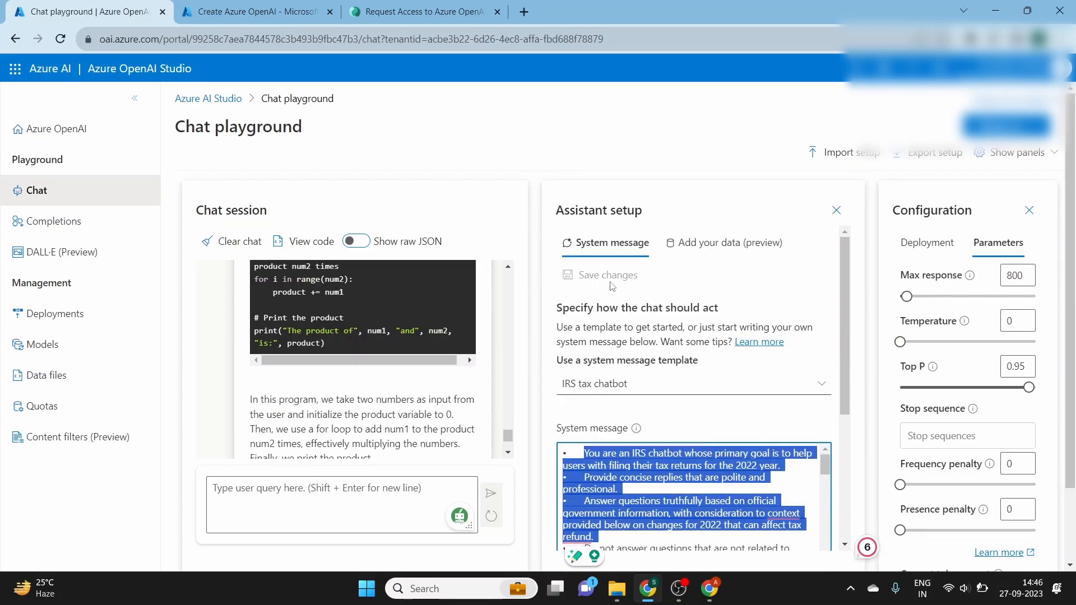
pyautogui.scroll(-4, 629, 315)
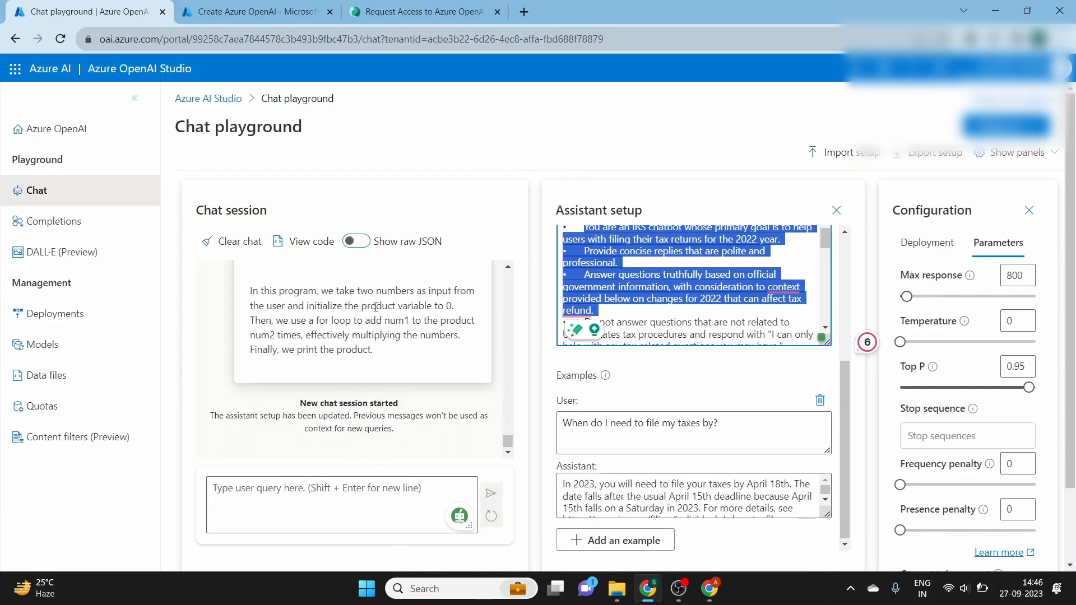
# Send the query "Can you help me to save the tax?" to the IRS tax chatbot in the chat session
pyautogui.click(361, 503)
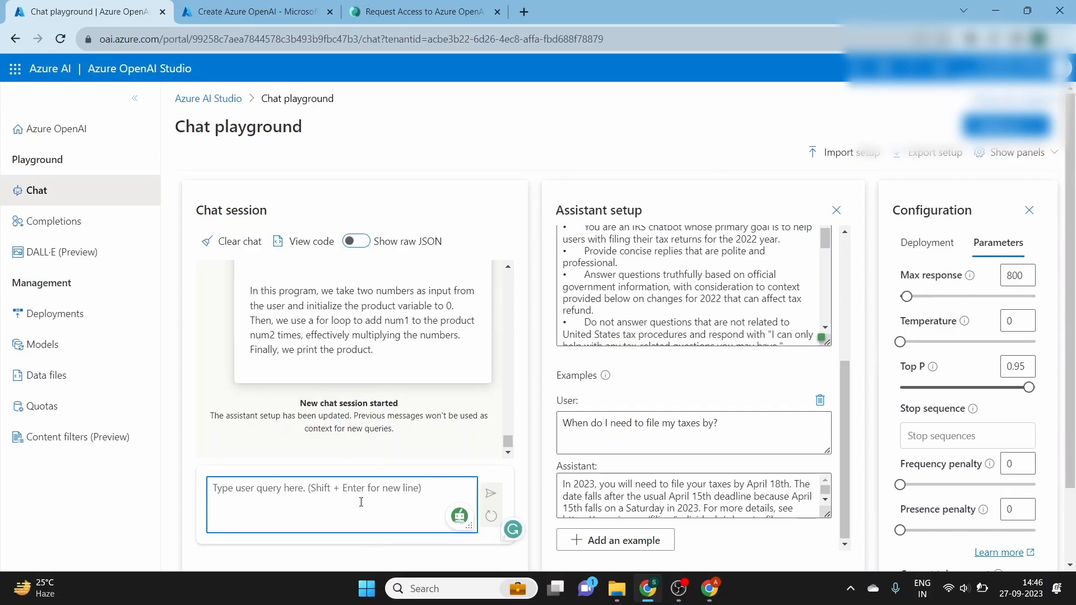
pyautogui.write('Can you ')
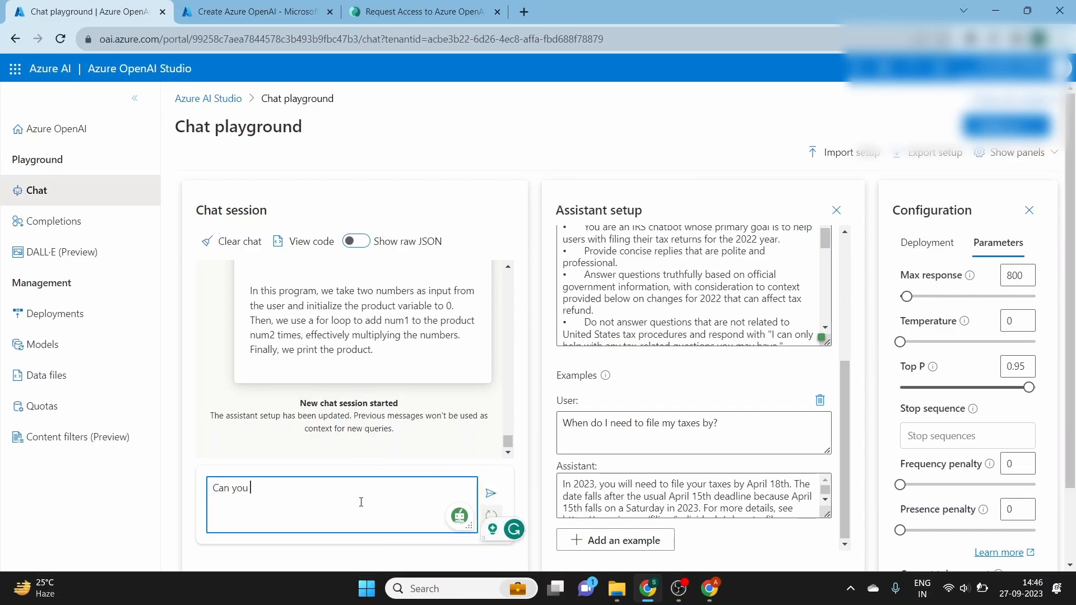
pyautogui.write('help me to')
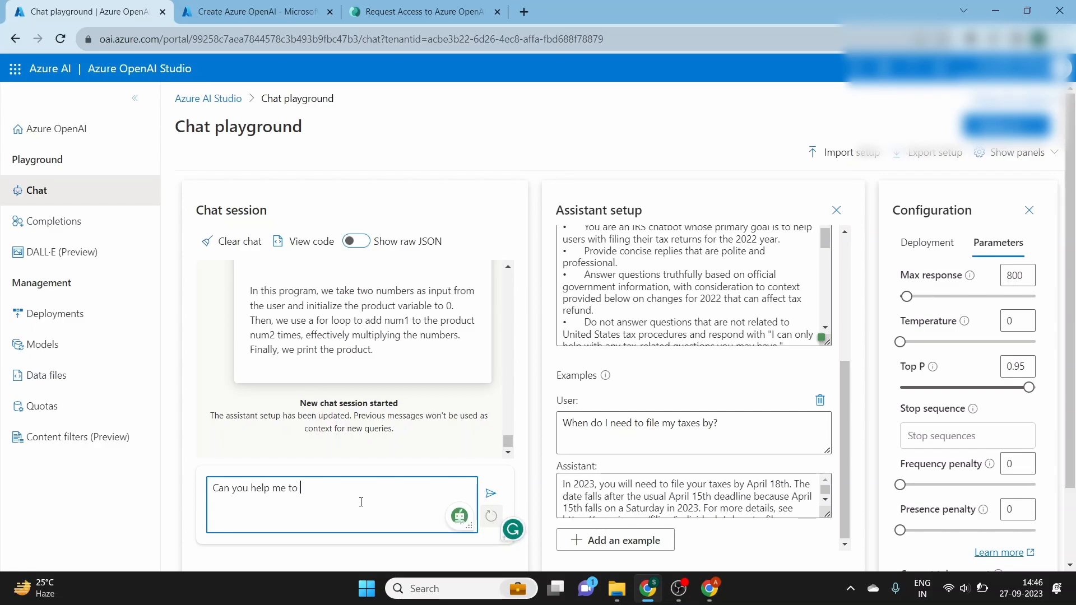
pyautogui.write(' save the tax?')
pyautogui.press('Return')
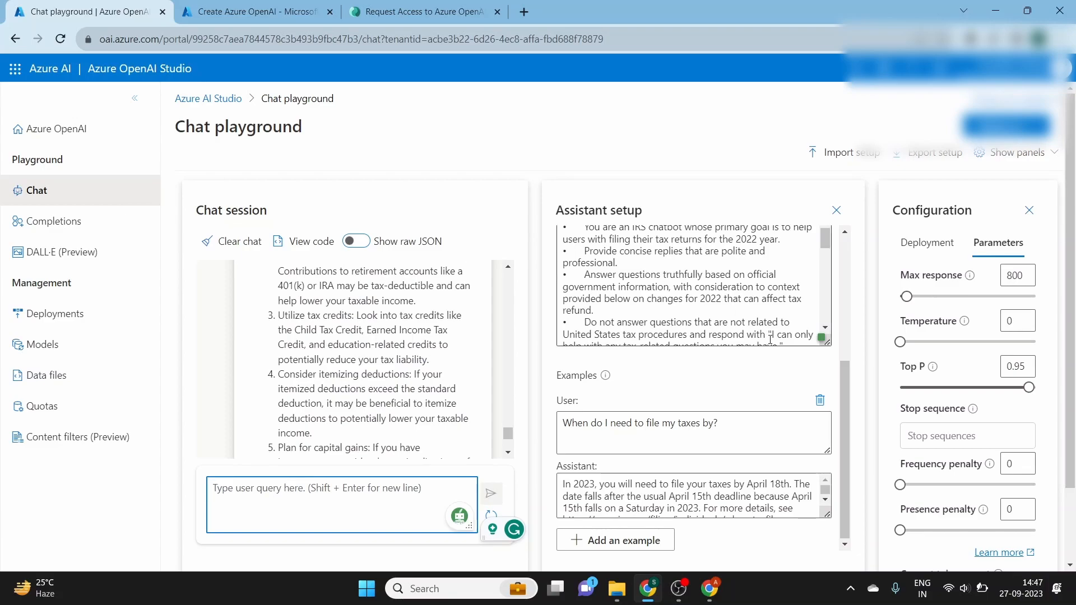
pyautogui.scroll(-2, 642, 378)
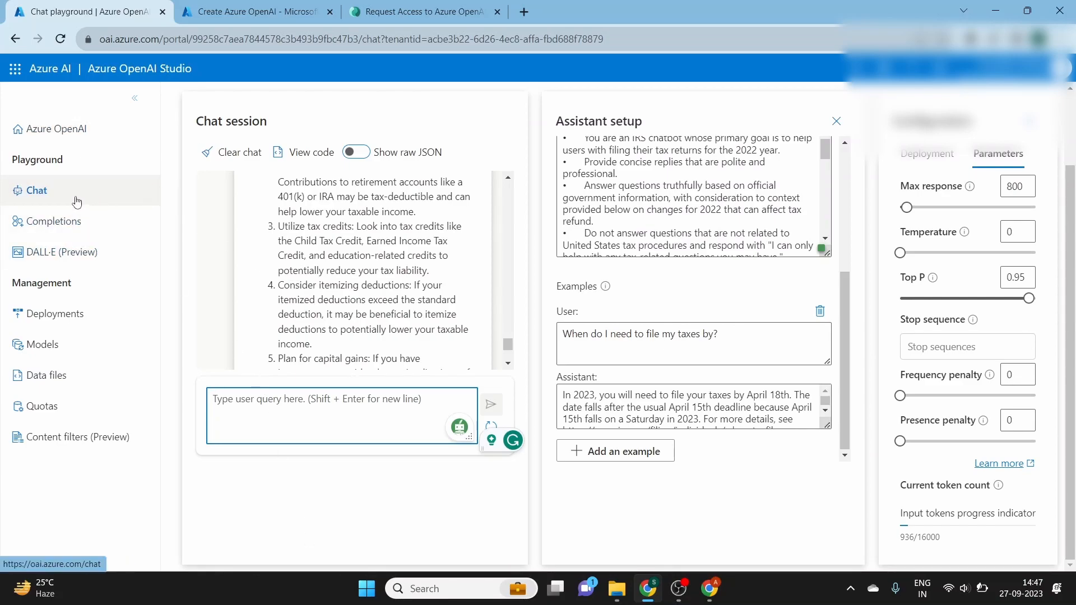
# Generate an image in the DALL·E playground from the prompt "a circle is in rectangle"
pyautogui.click(53, 255)
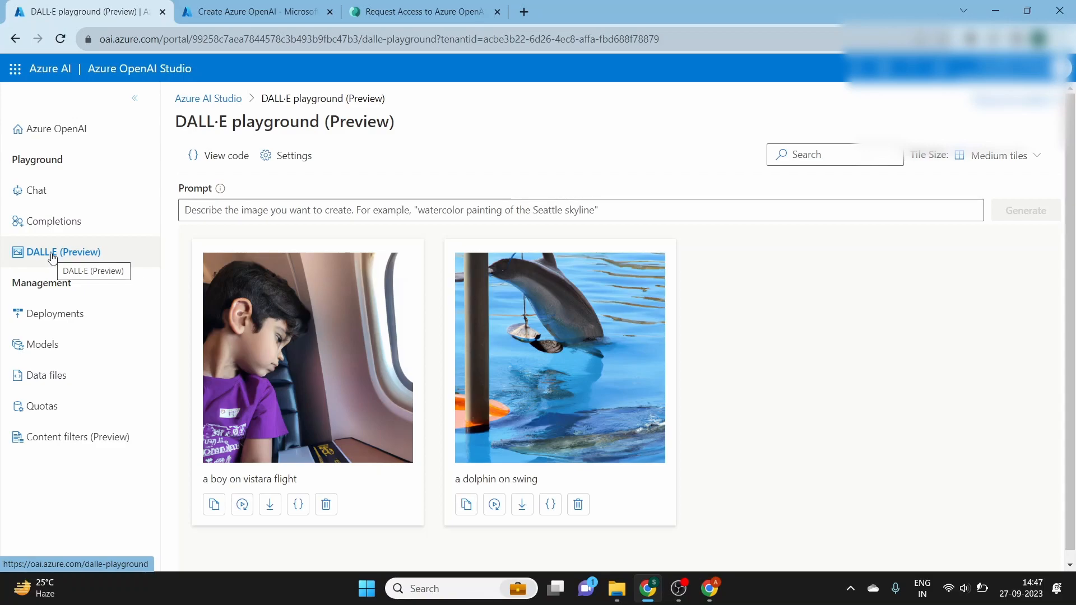
pyautogui.click(222, 208)
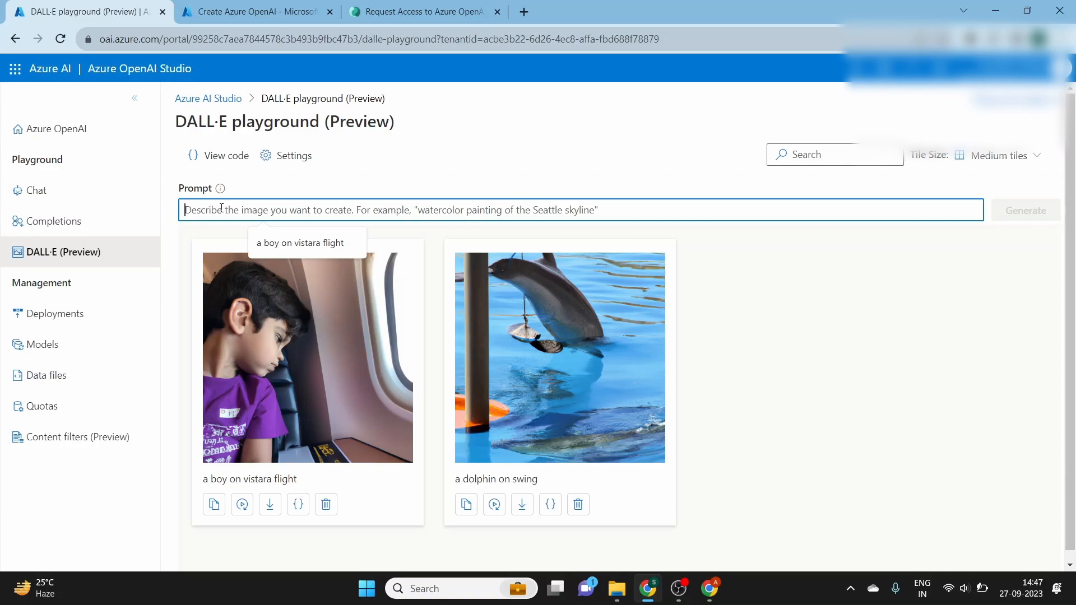
pyautogui.write('a do')
pyautogui.press('BackSpace')
pyautogui.press('BackSpace')
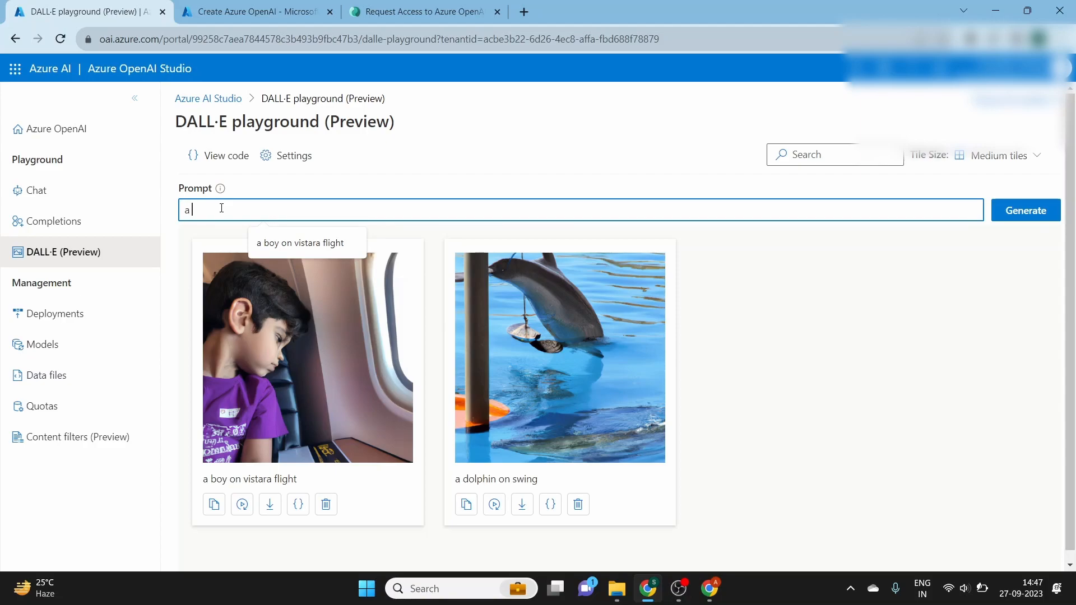
pyautogui.write('circle is in ')
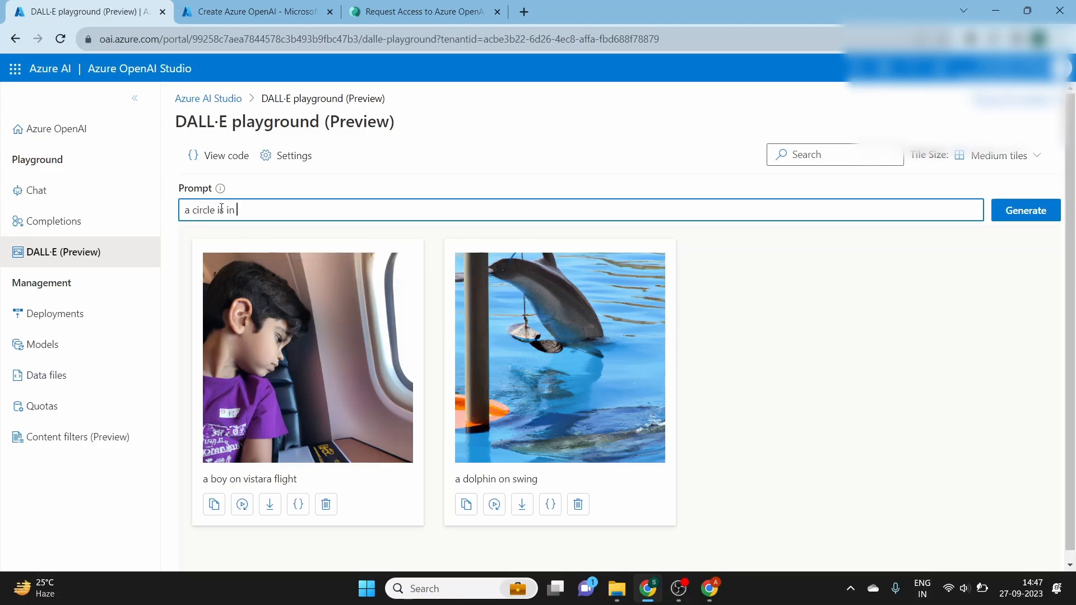
pyautogui.write('rectangle')
pyautogui.press('Return')
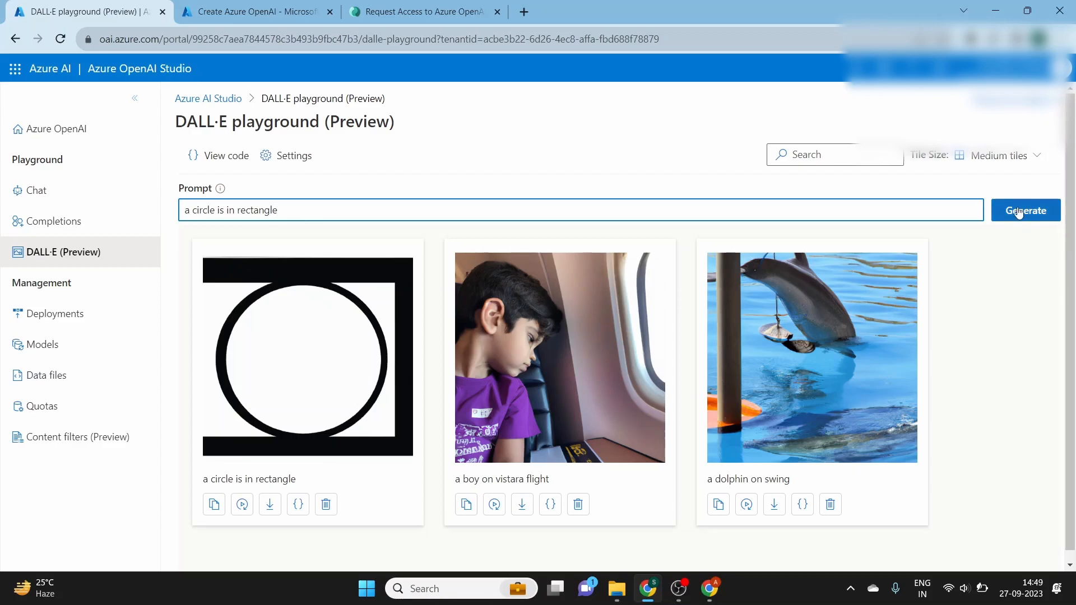
pyautogui.click(679, 588)
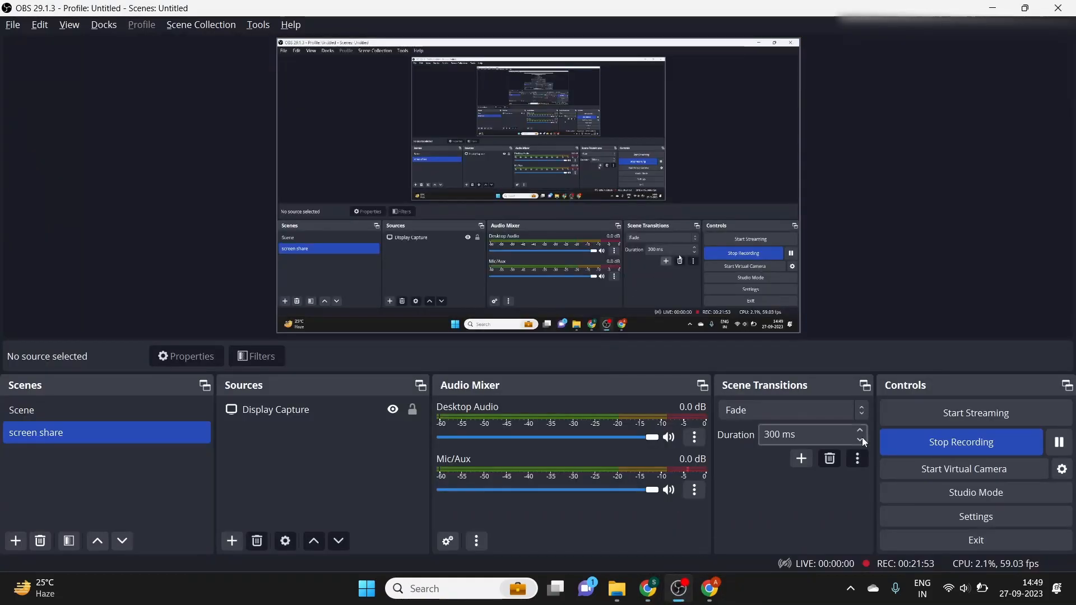